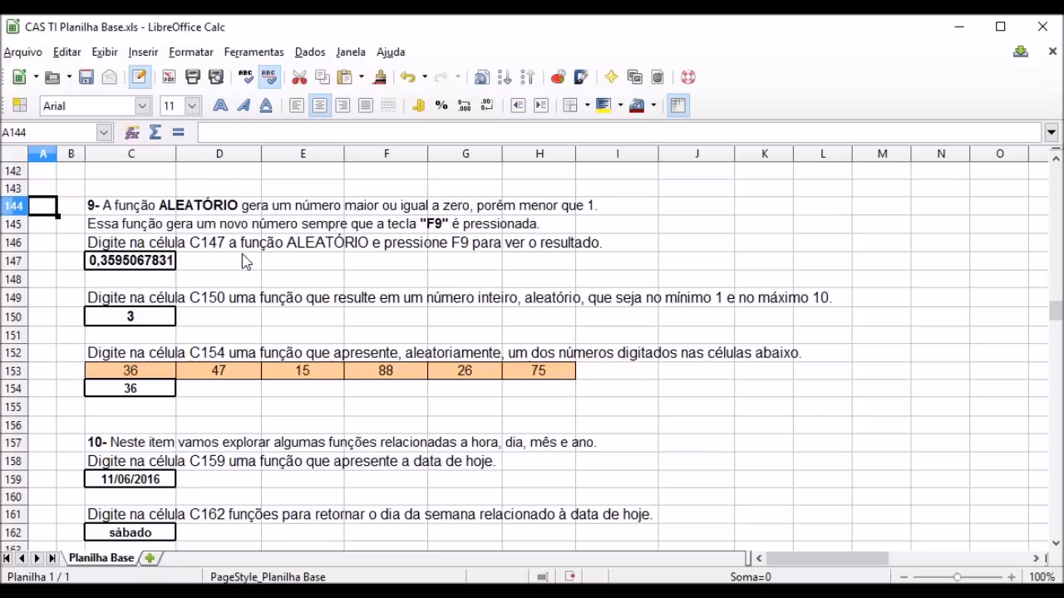
Inspect the ALEATÓRIO formula in cell C147 and recalculate the sheet several times to test it
left_click(158, 263)
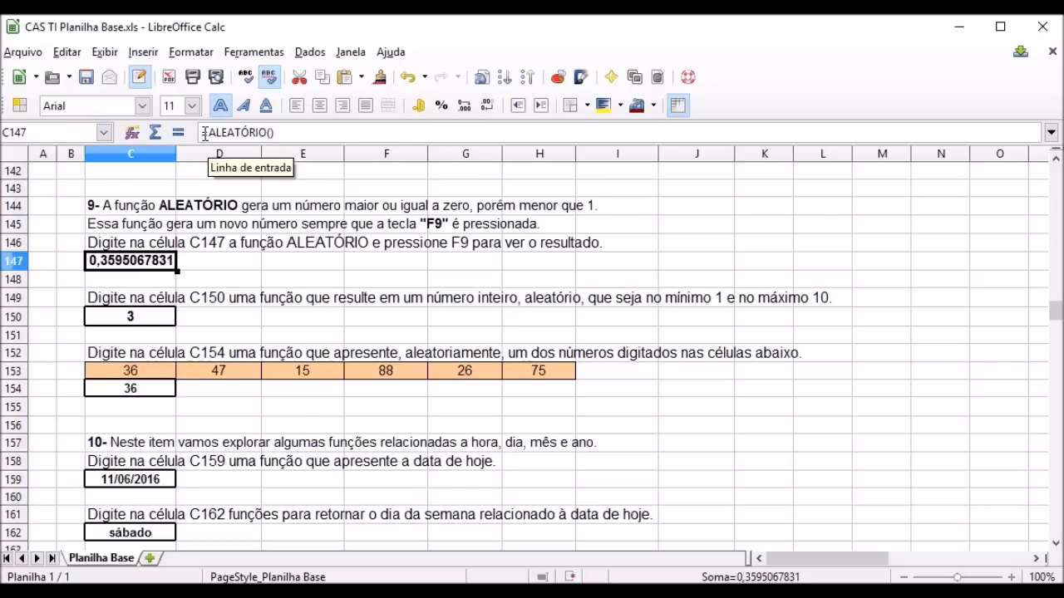
left_click_drag(203, 134, 279, 133)
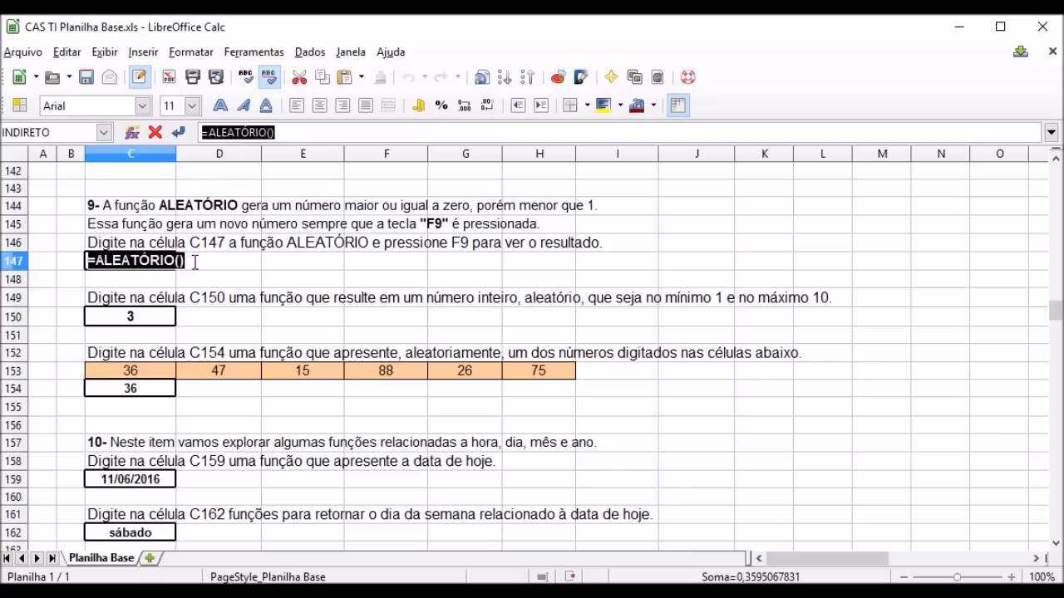
key("Return")
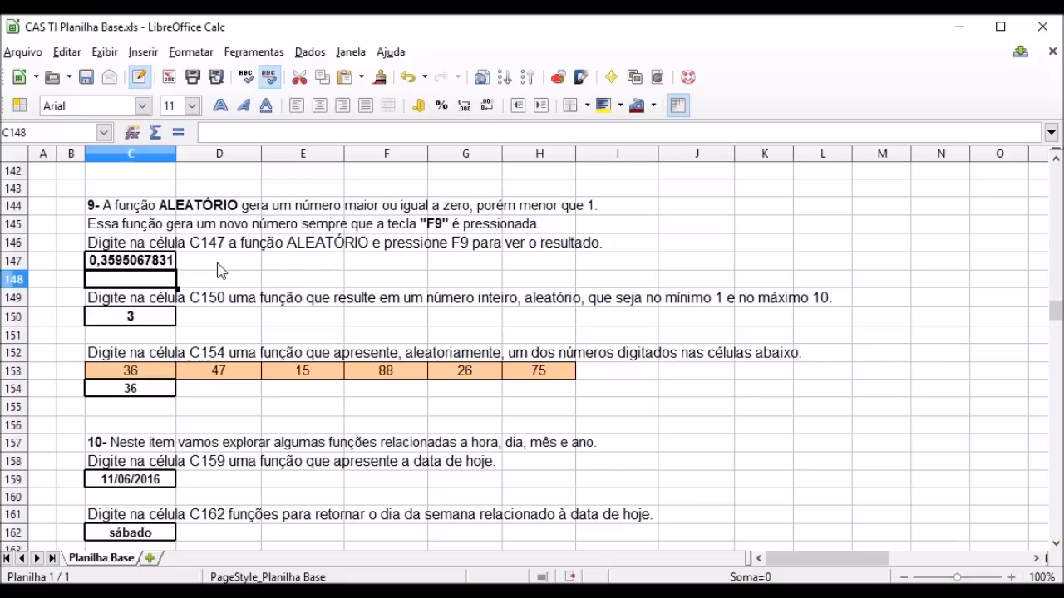
key("F9")
key("F9")
key("F9")
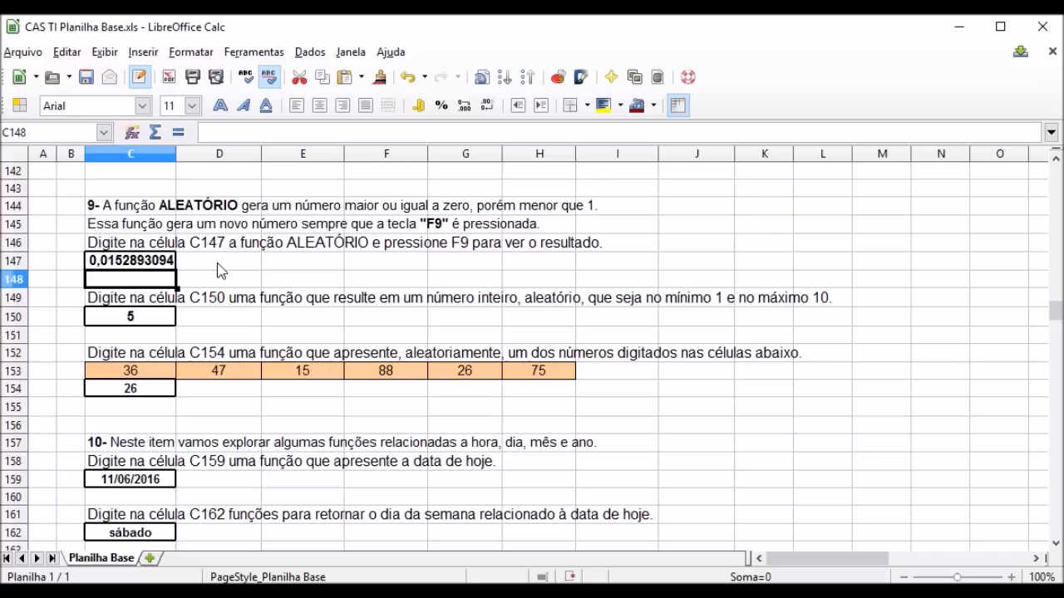
key("F9")
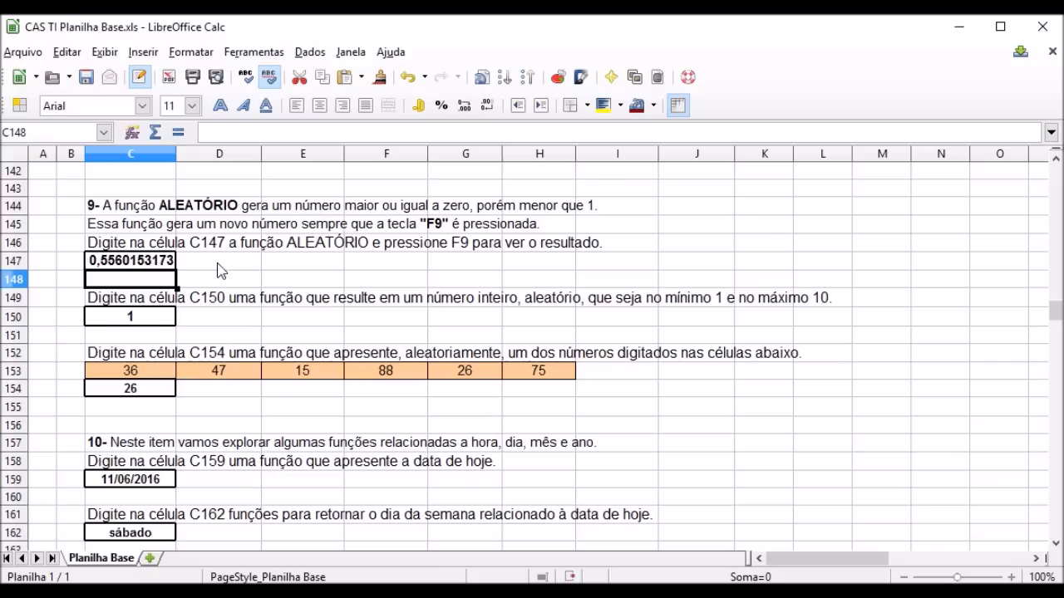
Inspect the complete INT and ALEATÓRIO formula in cell C150, leave it as is and recalculate the sheet once
left_click(121, 324)
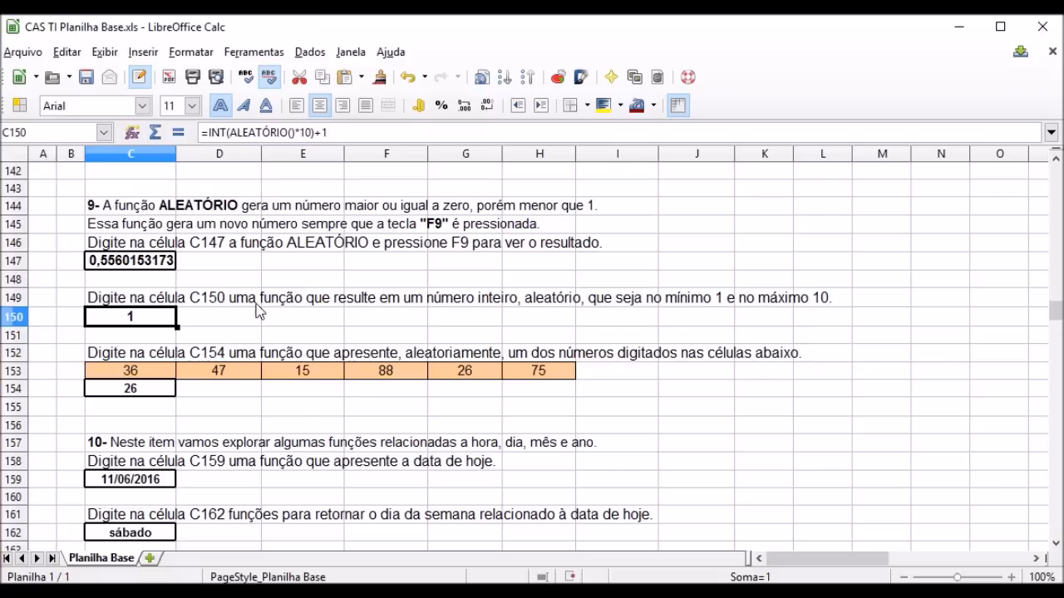
left_click(204, 133)
left_click_drag(204, 133, 328, 134)
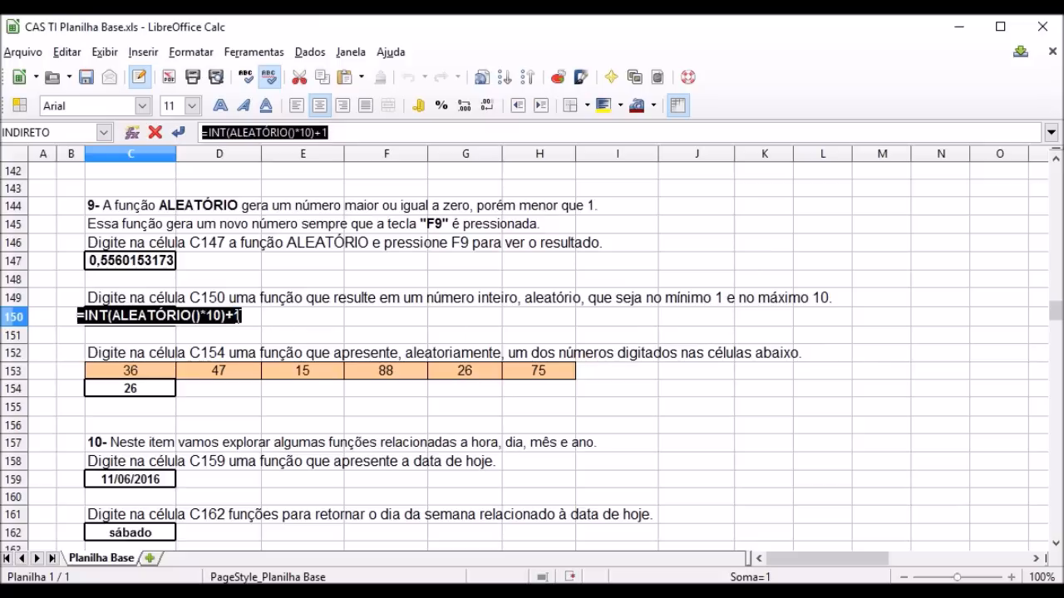
left_click(251, 316)
key("Return")
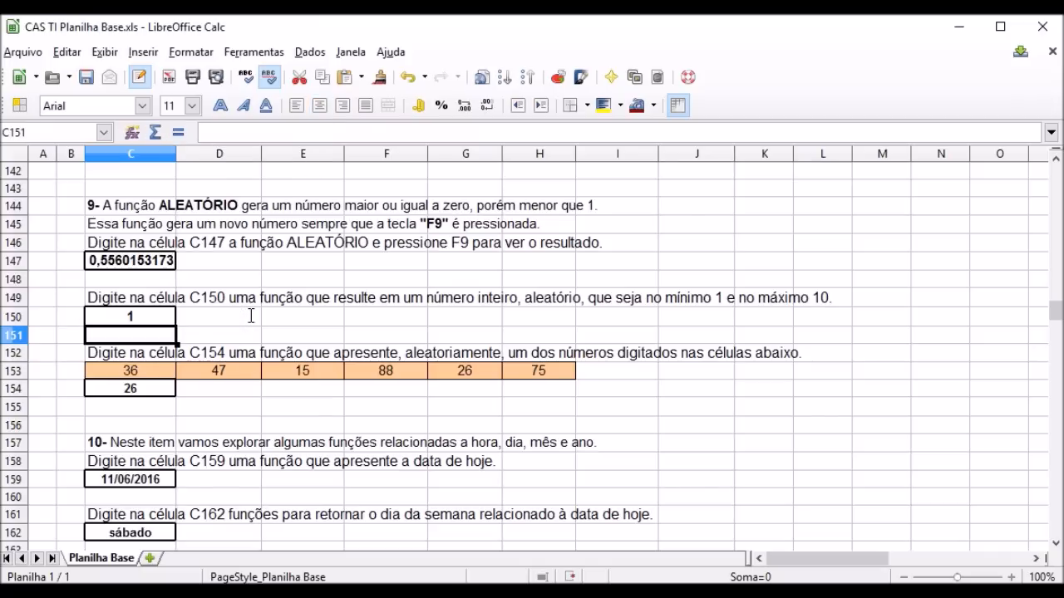
key("F9")
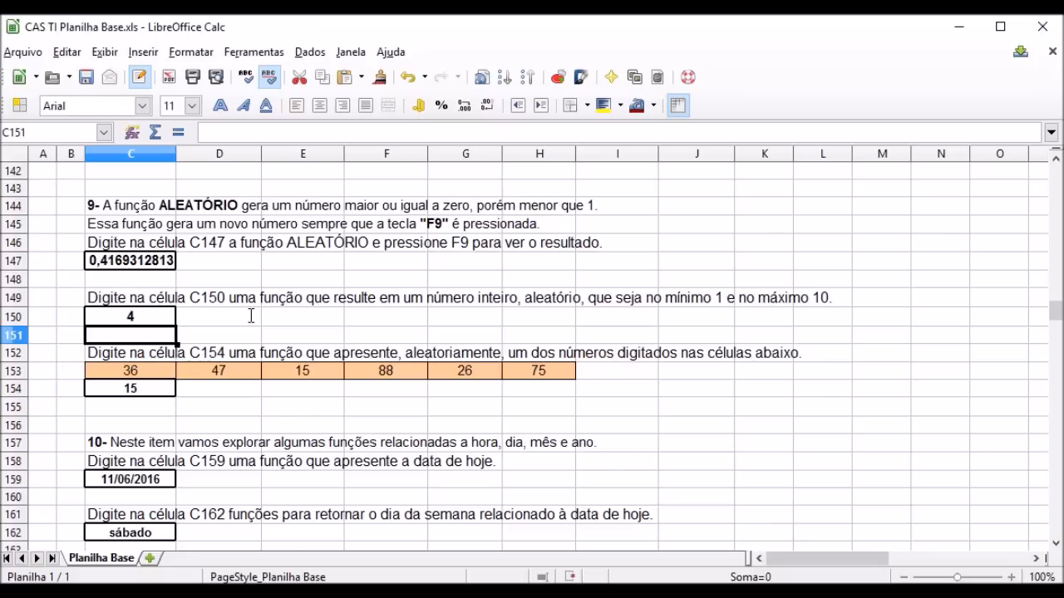
Select cell C150 and recalculate the sheet repeatedly to check that its random integers stay between 1 and 10
left_click(162, 322)
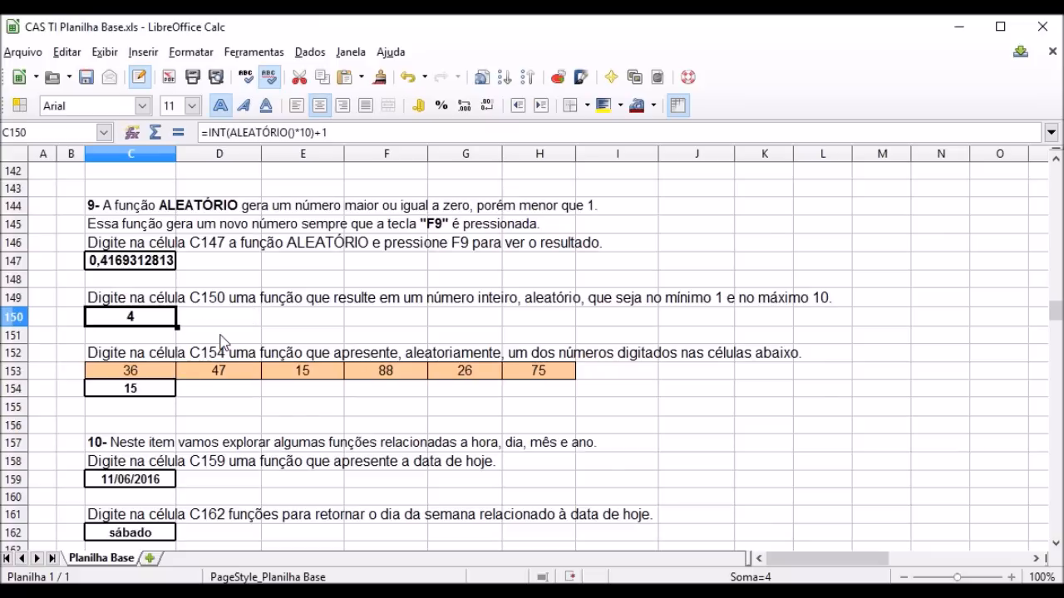
key("F9")
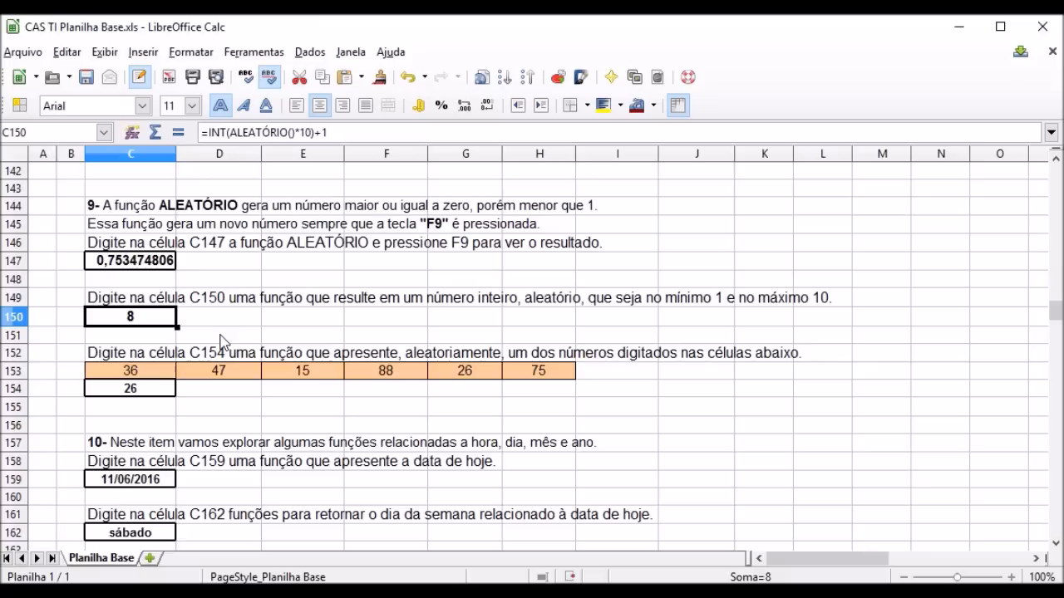
key("F9")
key("F9")
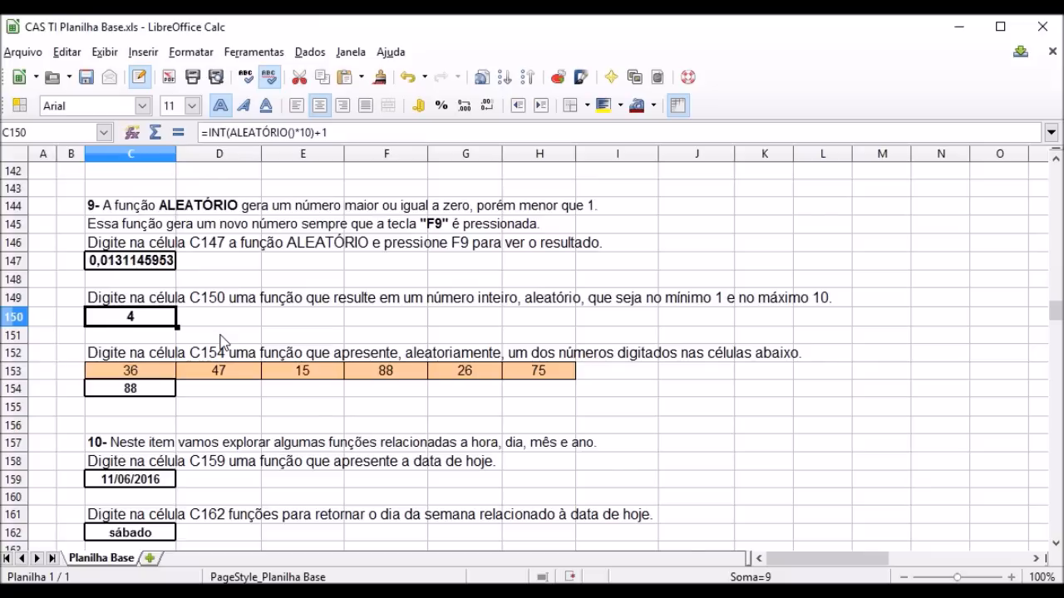
key("F9")
key("F9")
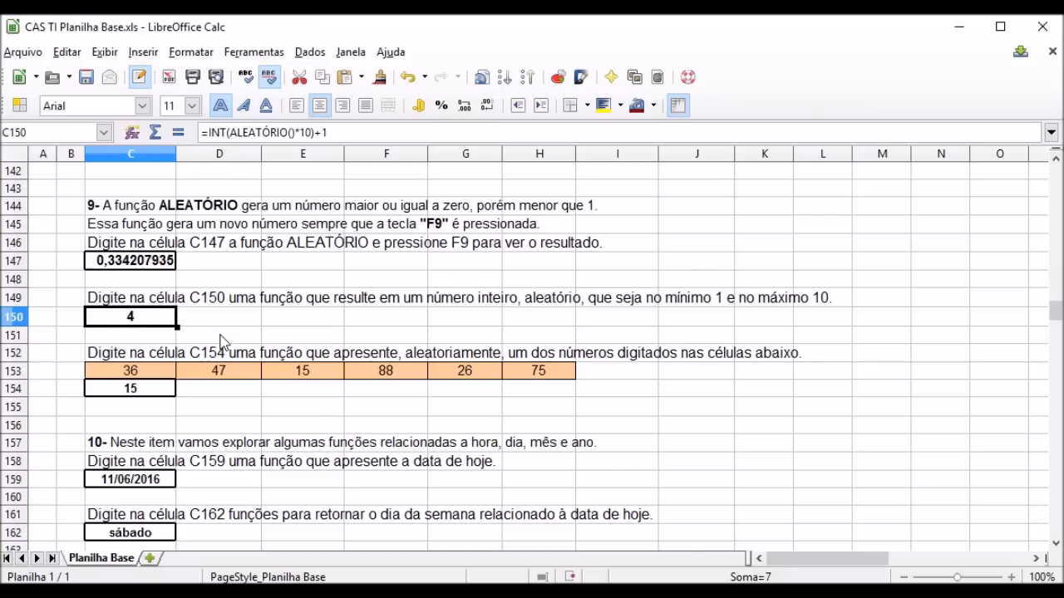
key("F9")
key("F9")
key("F9")
key("F9")
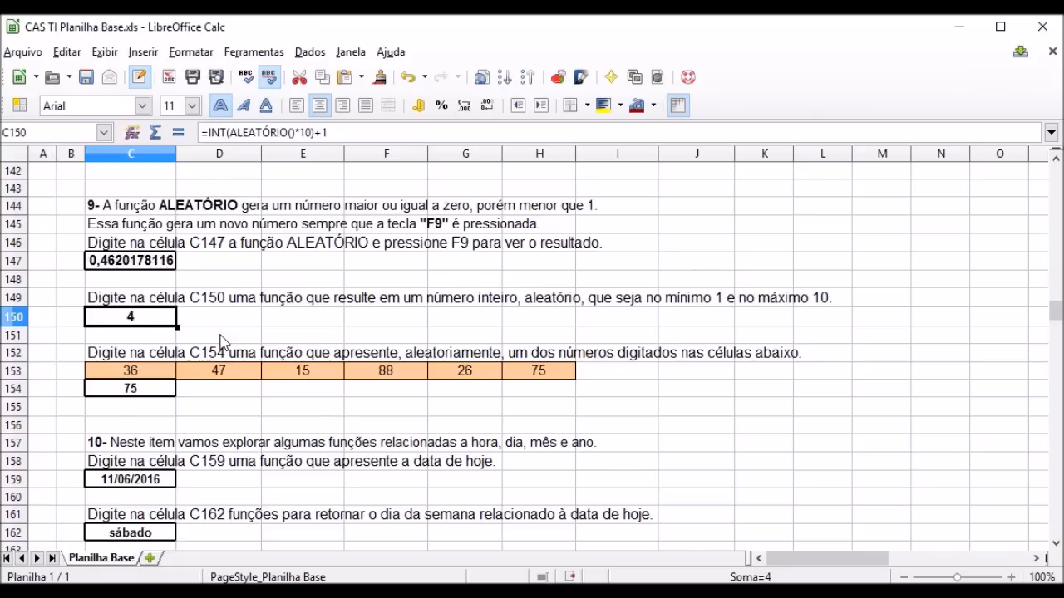
key("F9")
key("F9")
key("F9")
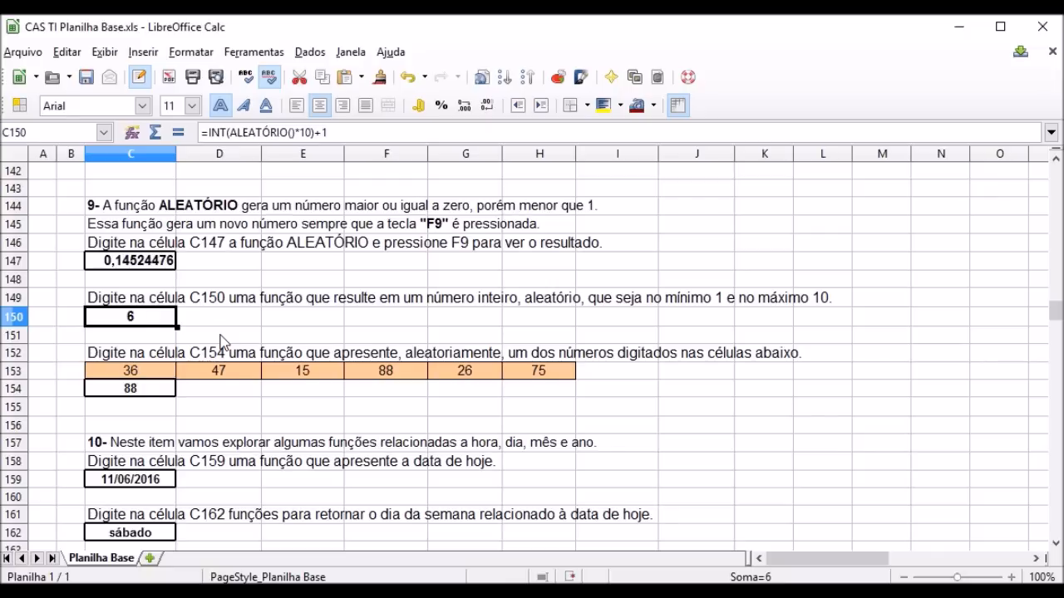
key("F9")
key("F9")
key("F9")
key("F9")
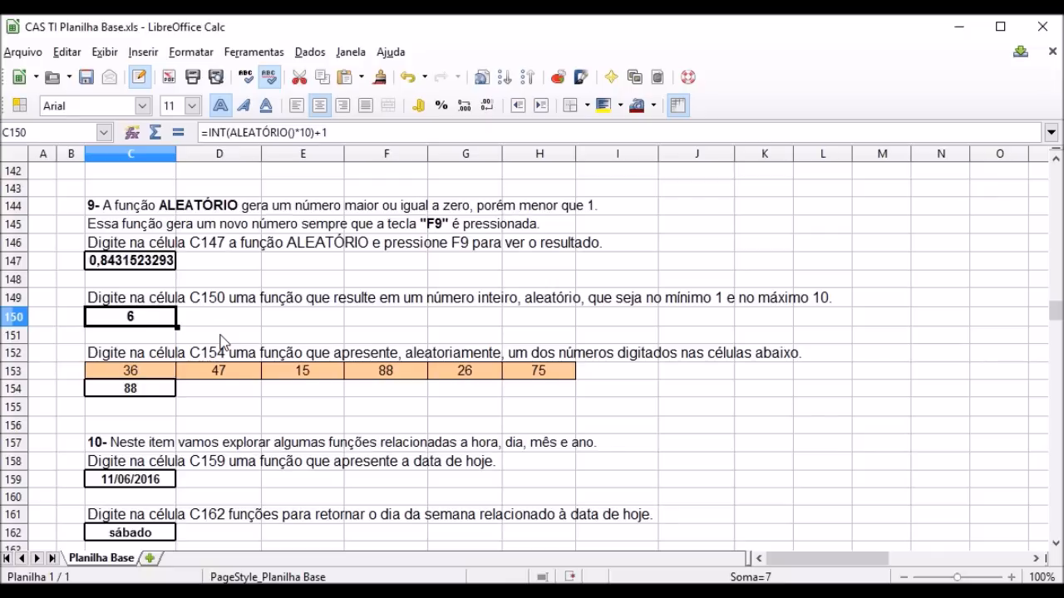
key("F9")
key("F9")
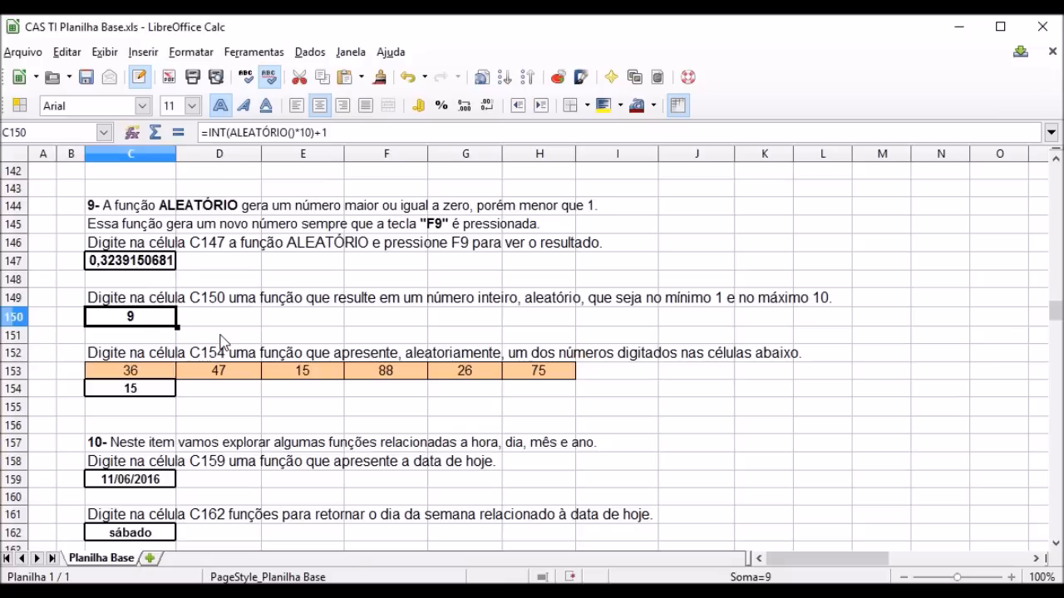
key("F9")
key("F9")
key("F9")
key("F9")
key("F9")
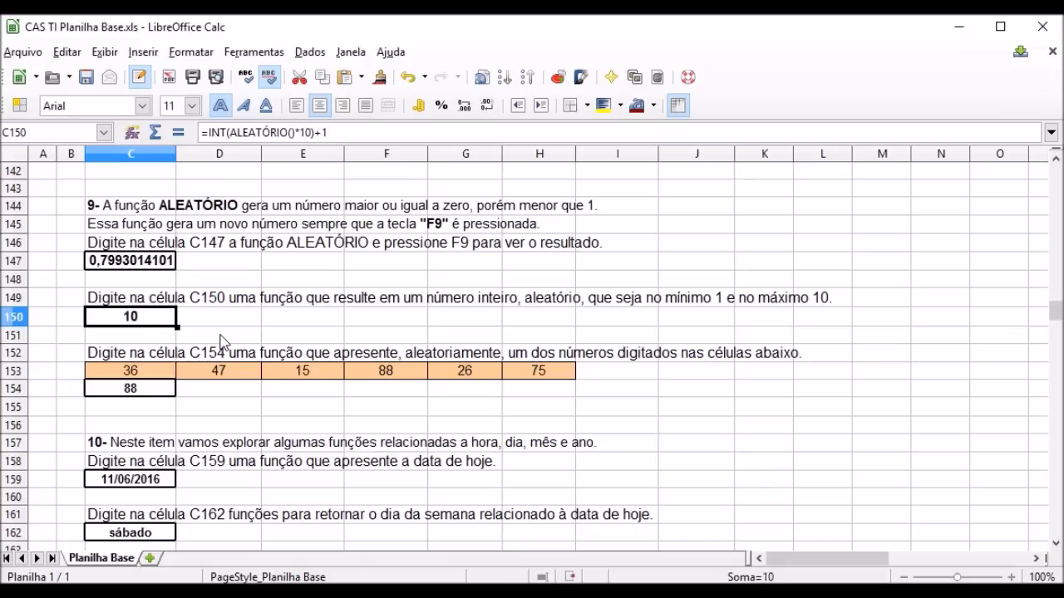
key("F9")
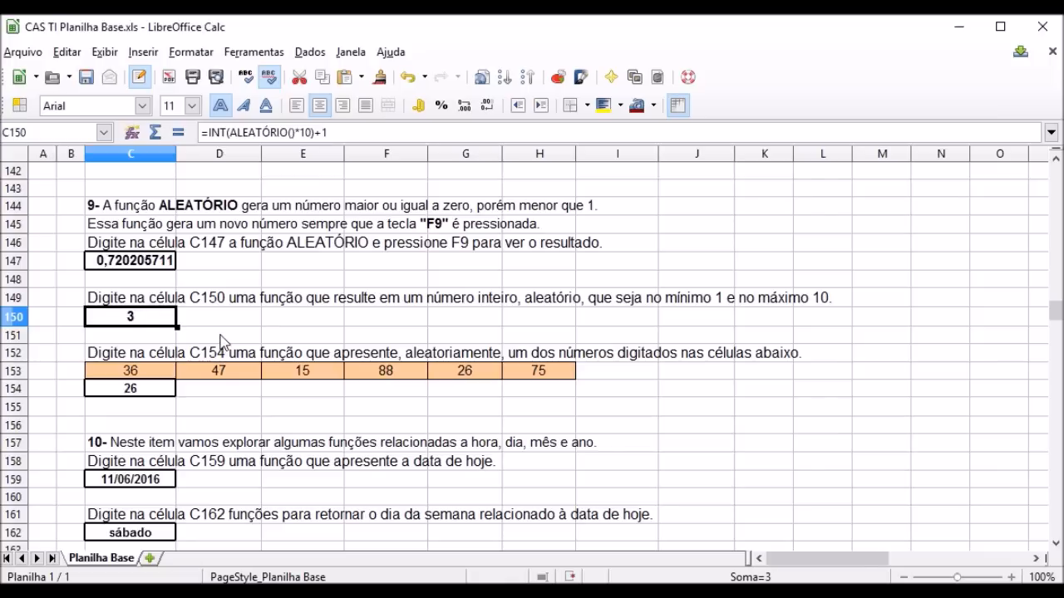
Examine the exercise for cell C154, comparing its ESCOLHER formula with the source numbers in C153 to F153
left_click(74, 356)
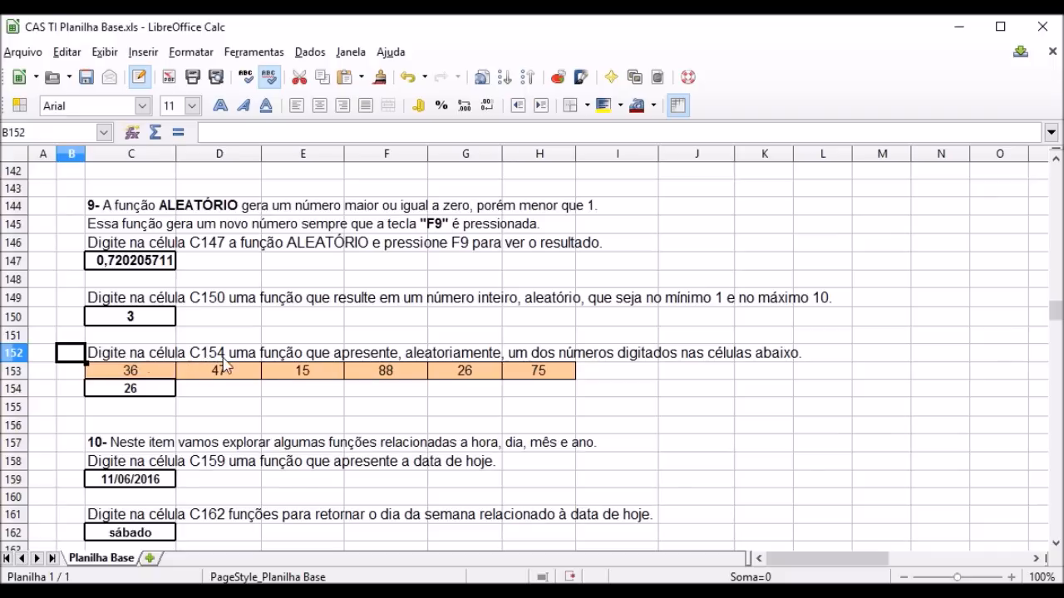
left_click(147, 390)
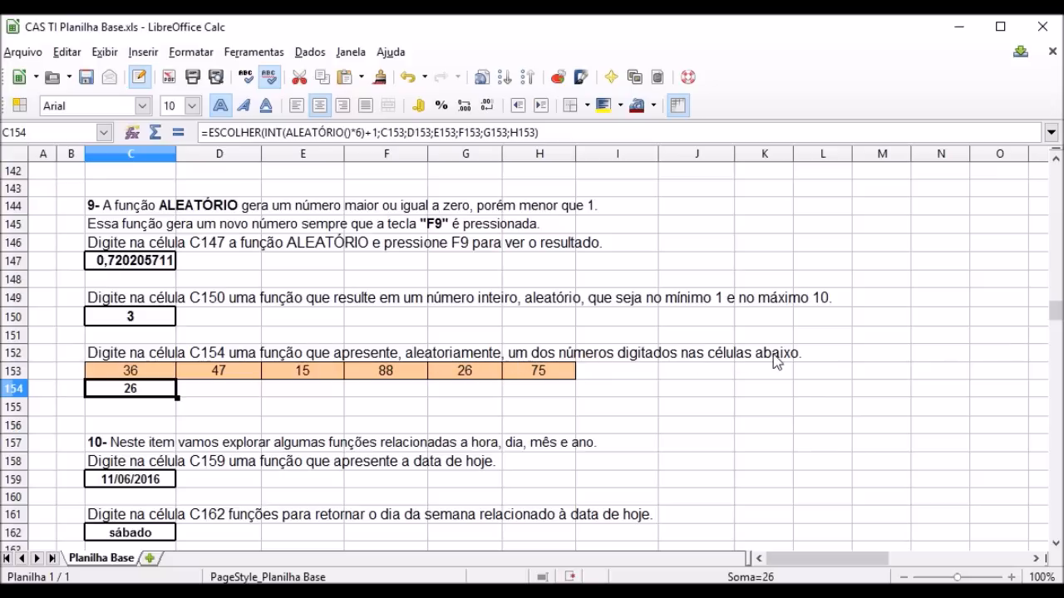
left_click(144, 376)
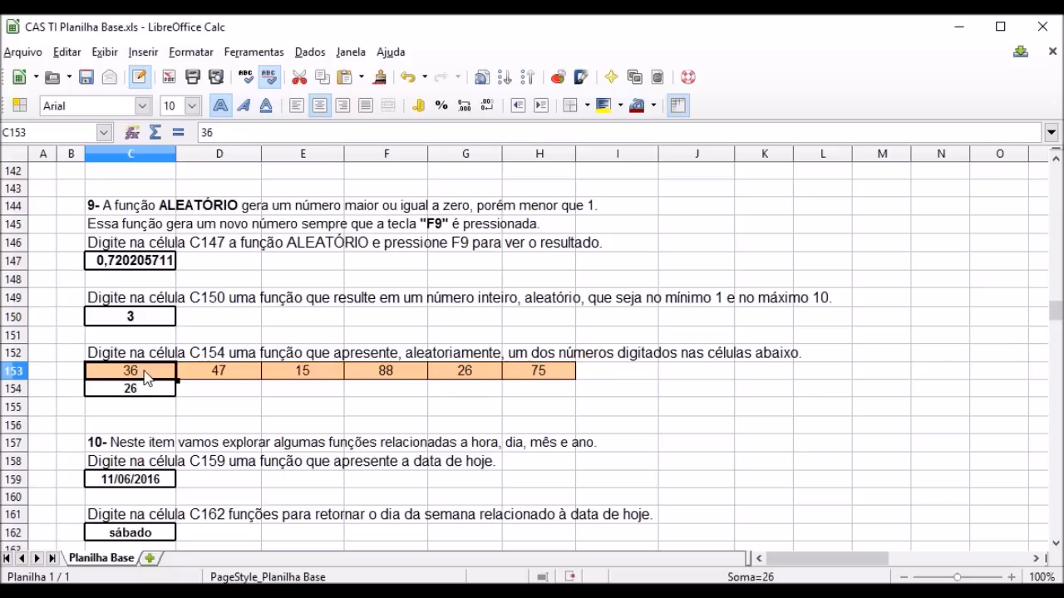
left_click(241, 379)
left_click(298, 379)
left_click(378, 375)
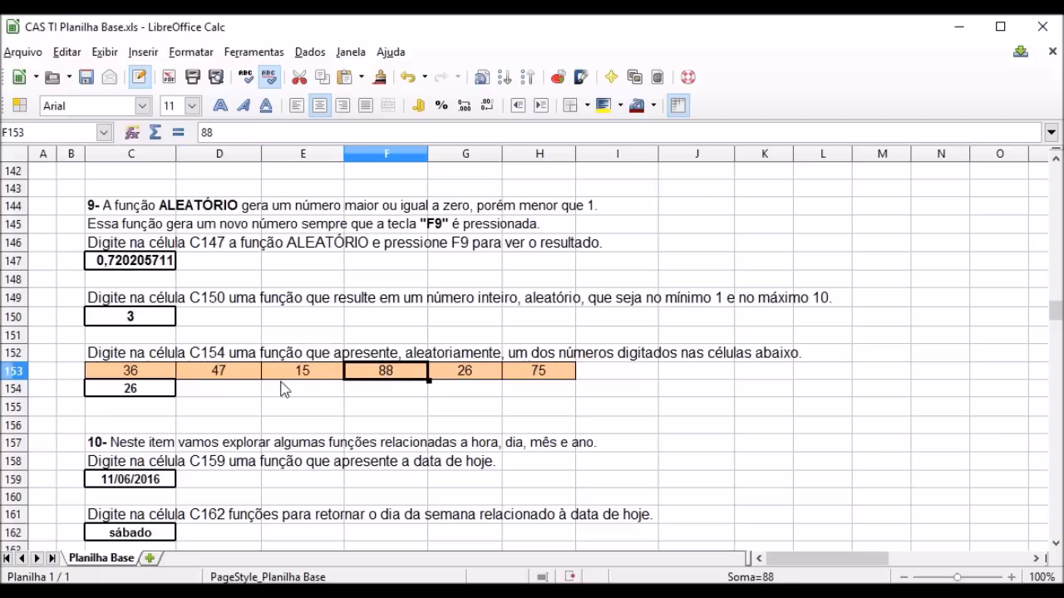
left_click(146, 396)
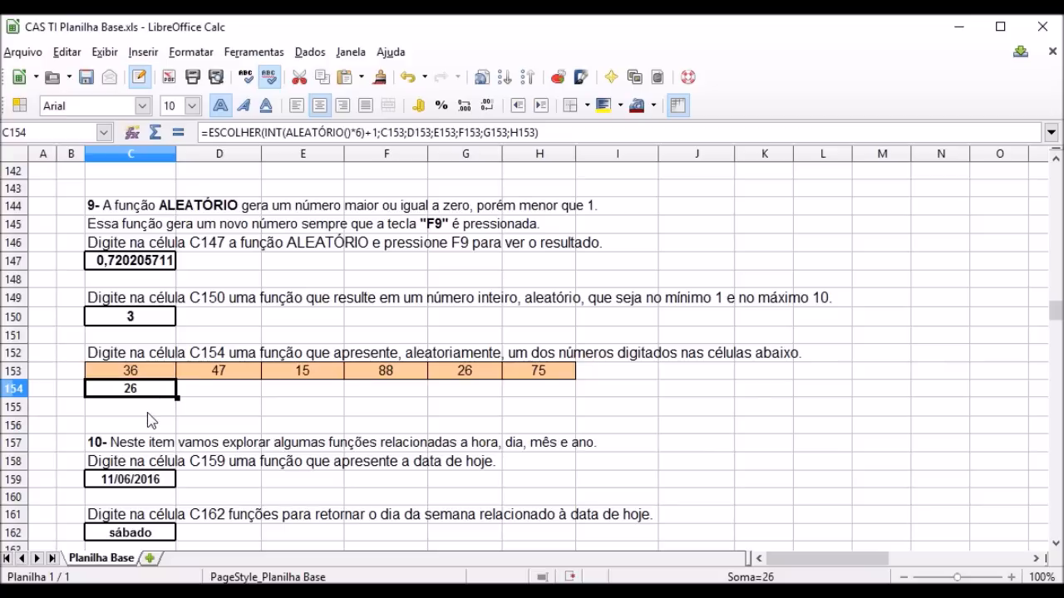
Recalculate the sheet several times, locating each number drawn in C154 among the source cells of row 153
key("F9")
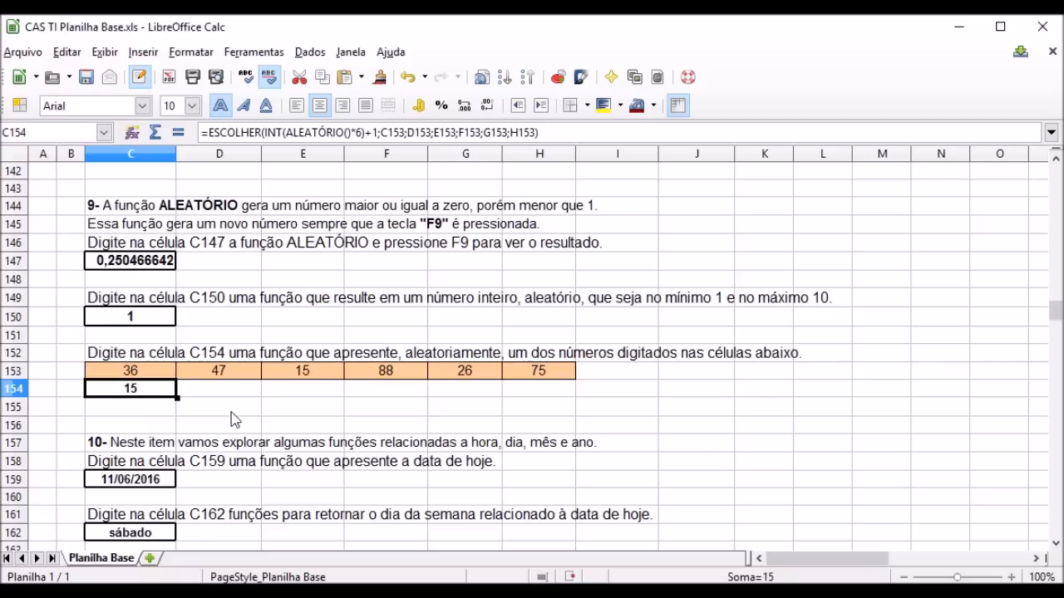
left_click(301, 371)
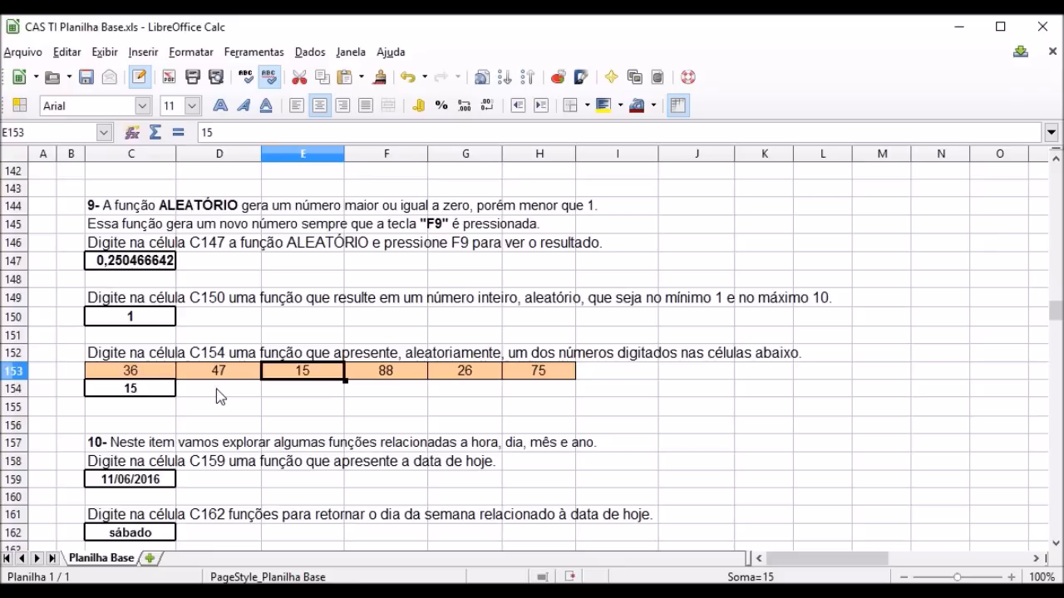
key("F9")
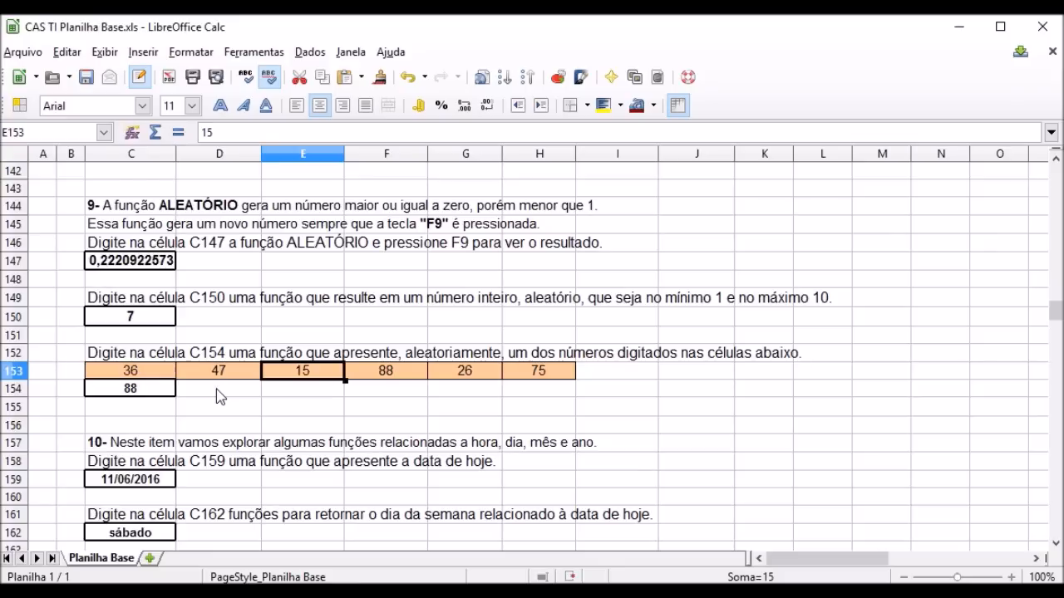
left_click(404, 372)
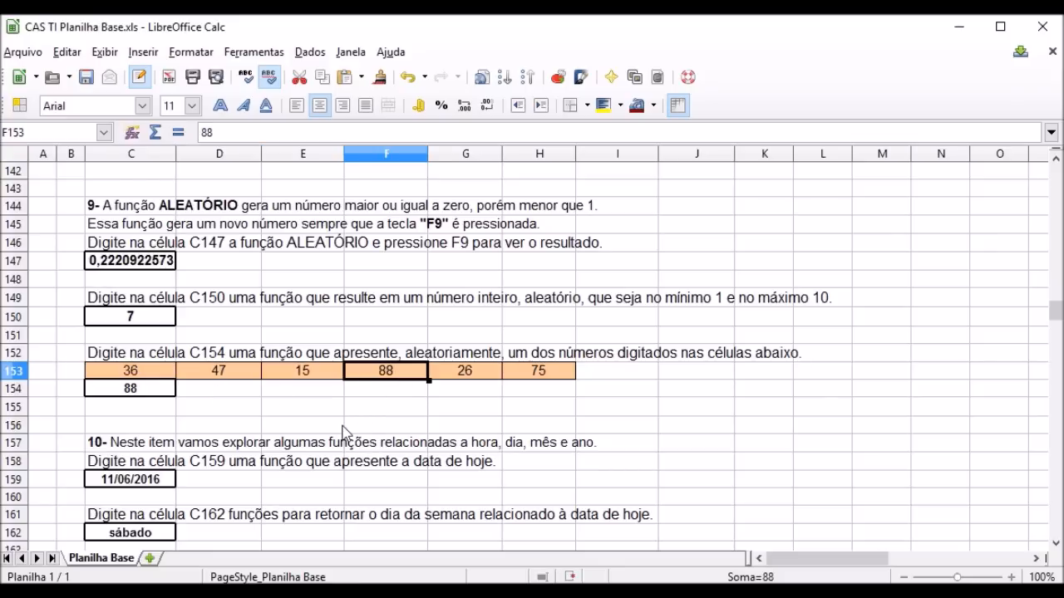
key("F9")
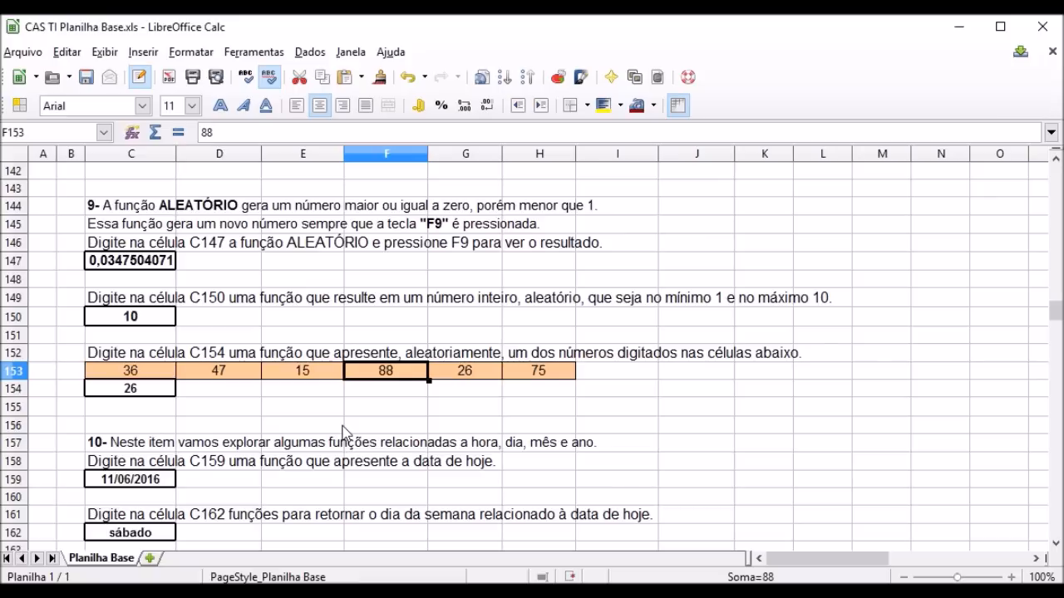
left_click(465, 374)
key("F9")
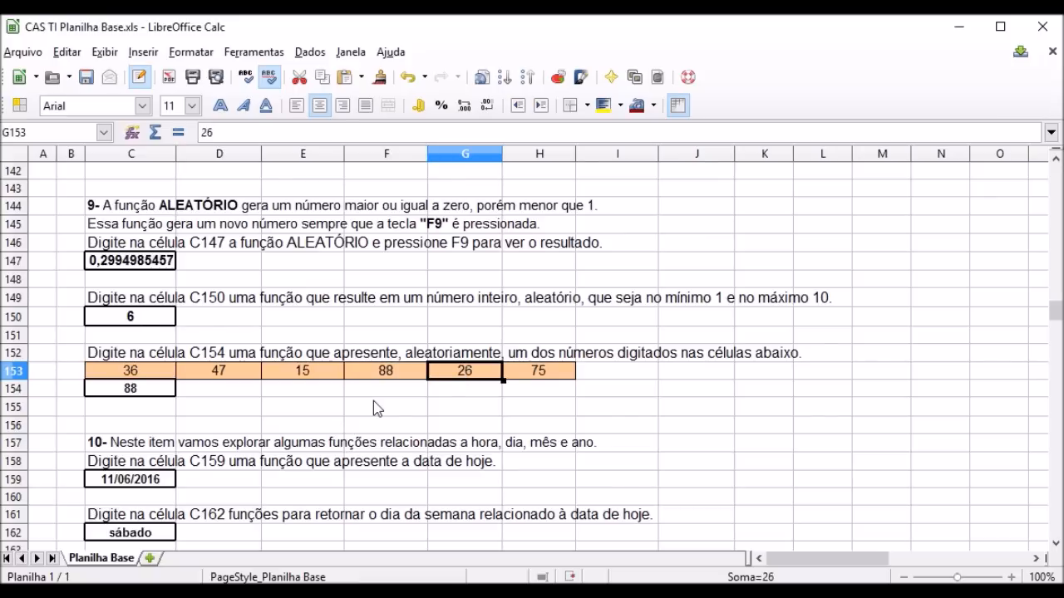
left_click(397, 370)
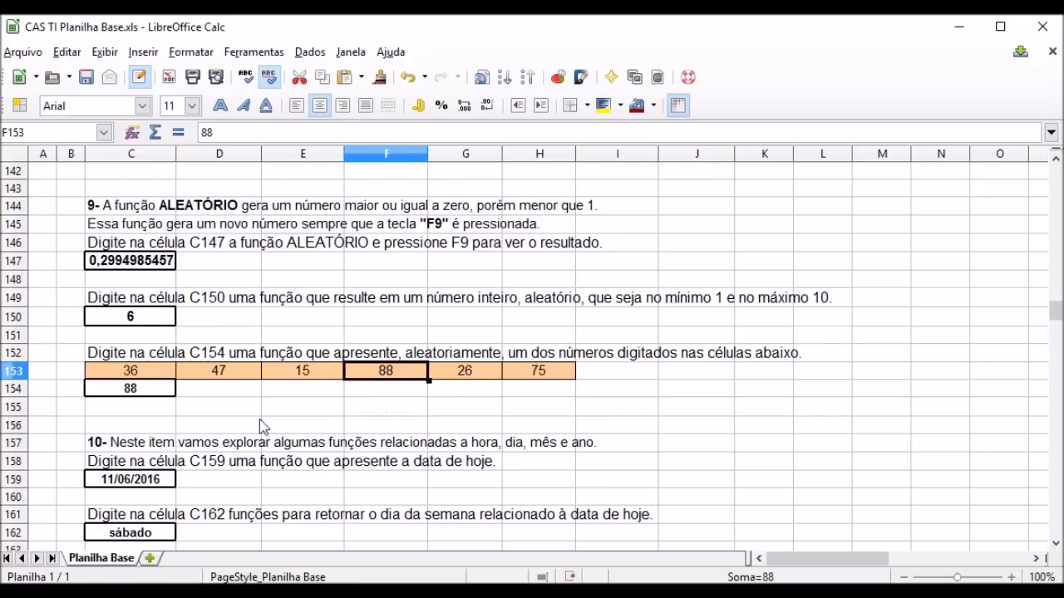
Inspect the complete ESCOLHER formula in cell C154 with its references to C153 through H153, leaving it as is
left_click(156, 396)
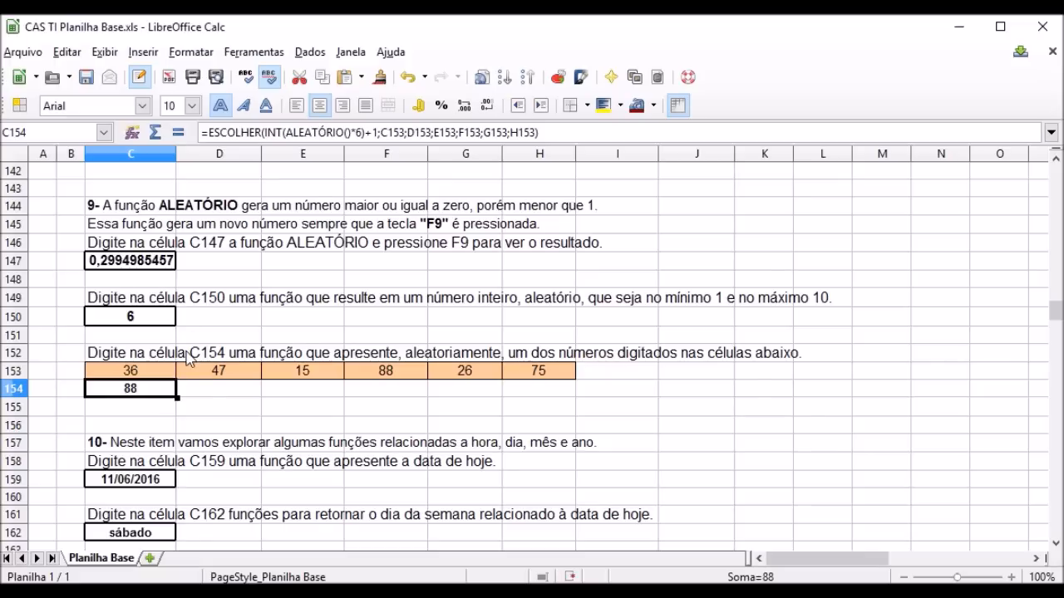
left_click_drag(203, 131, 548, 132)
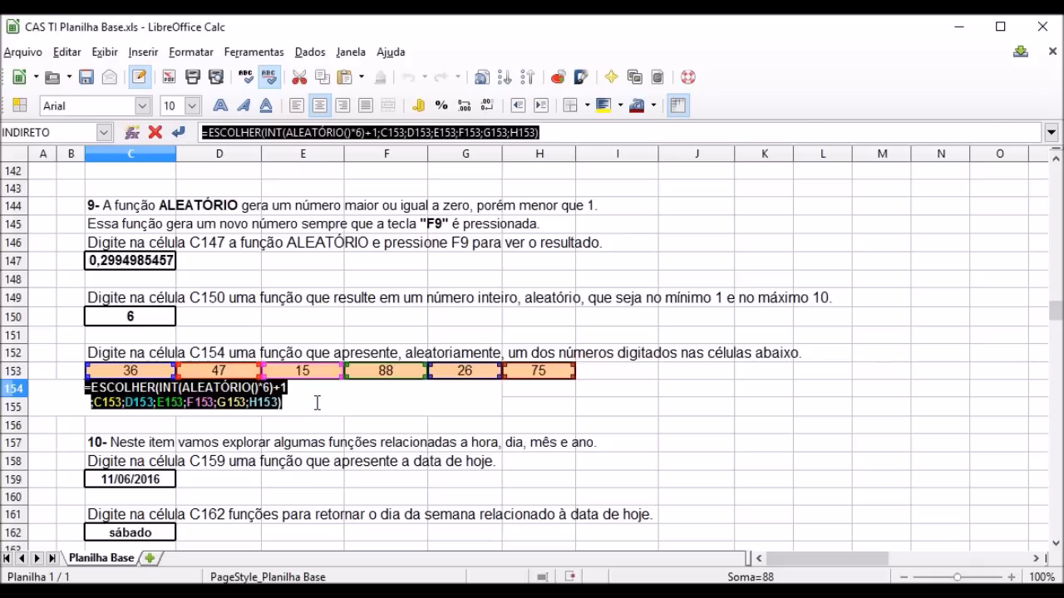
key("Return")
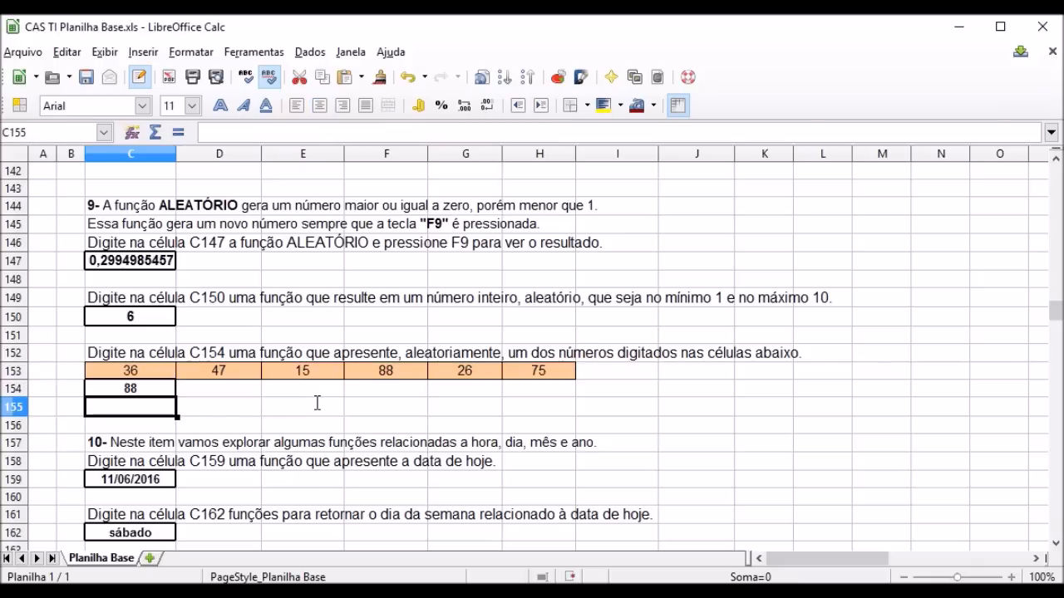
left_click(285, 407)
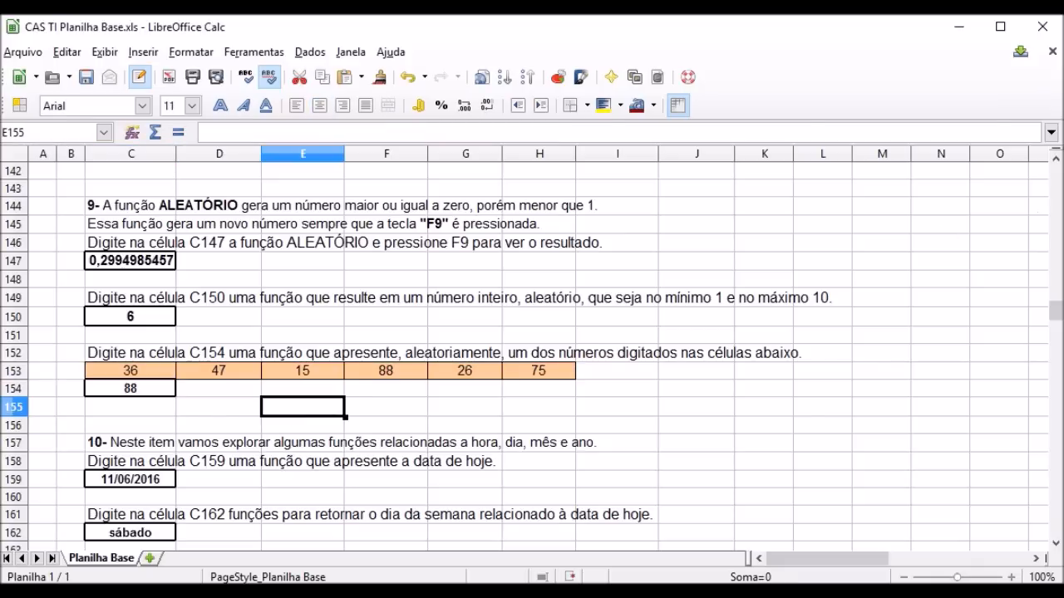
Copy =ESCOLHER(4;C153;D153;E153;F153;G153;H153) from the Notepad notes into cell E155 of the spreadsheet and review the pasted formula
key("alt+Tab")
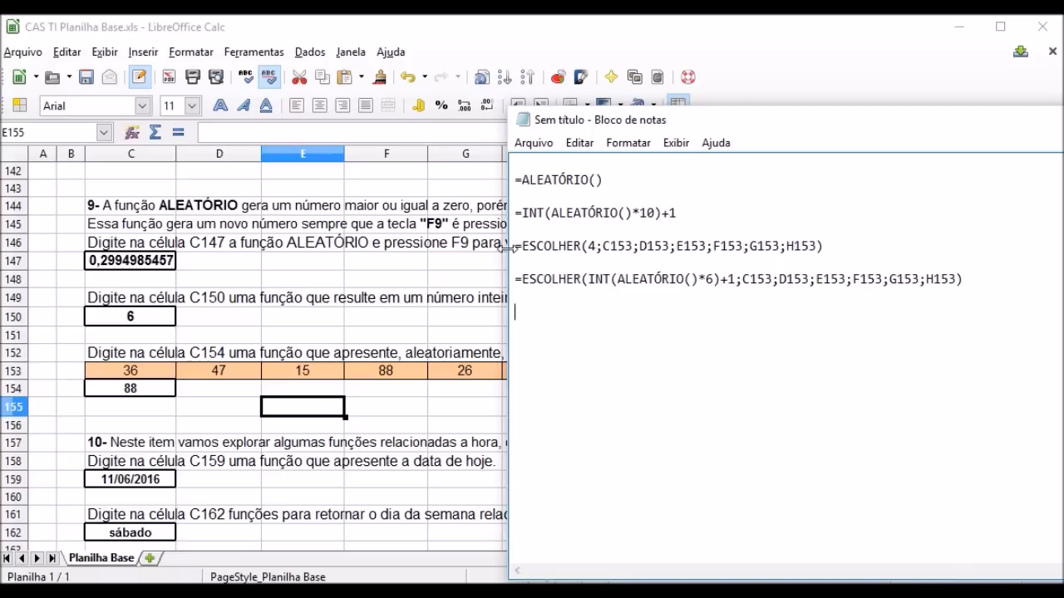
left_click_drag(515, 247, 828, 246)
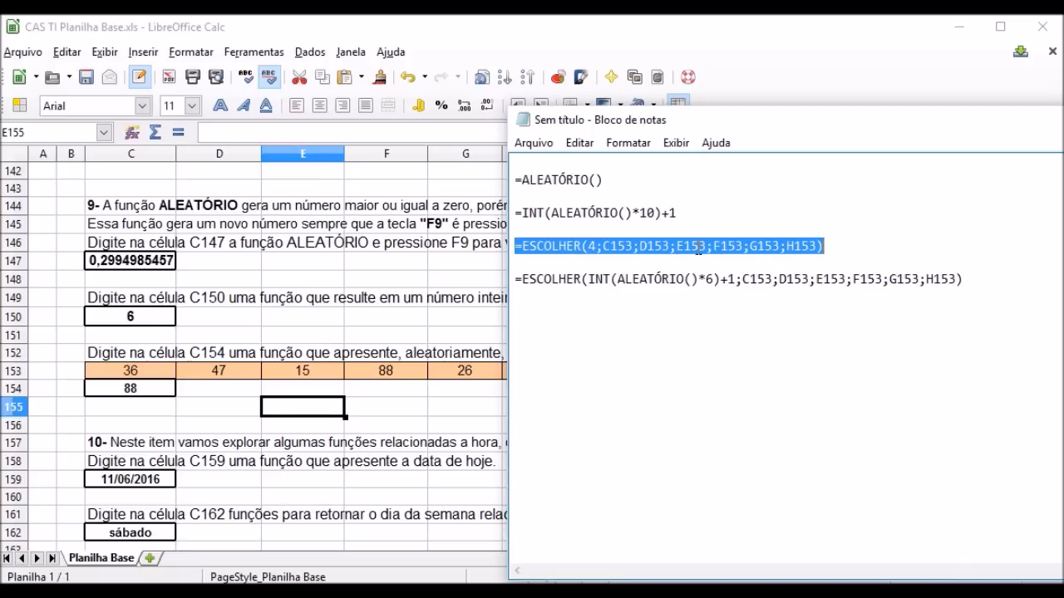
right_click(635, 247)
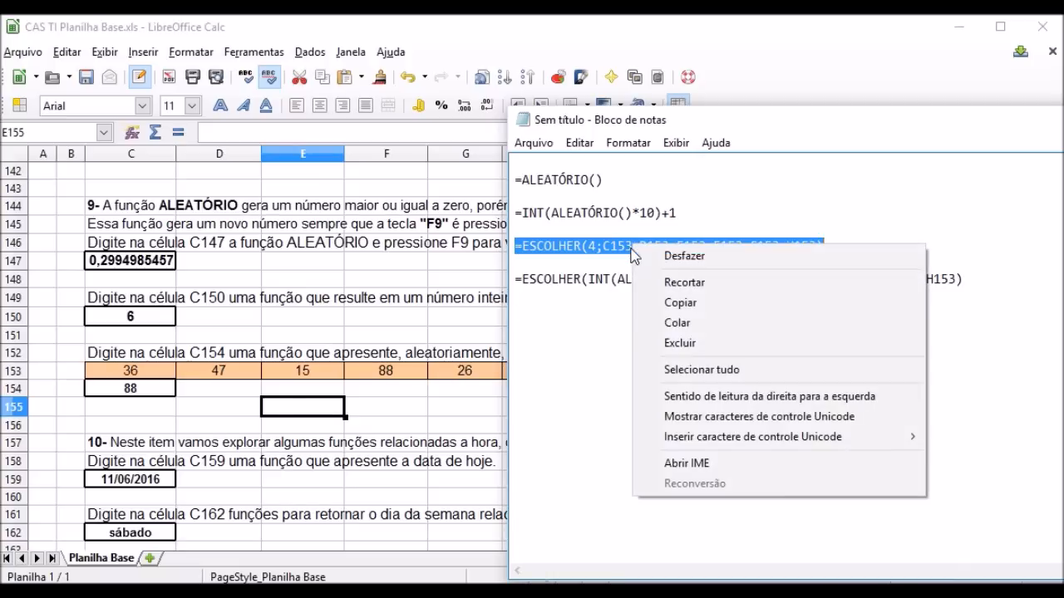
left_click(696, 303)
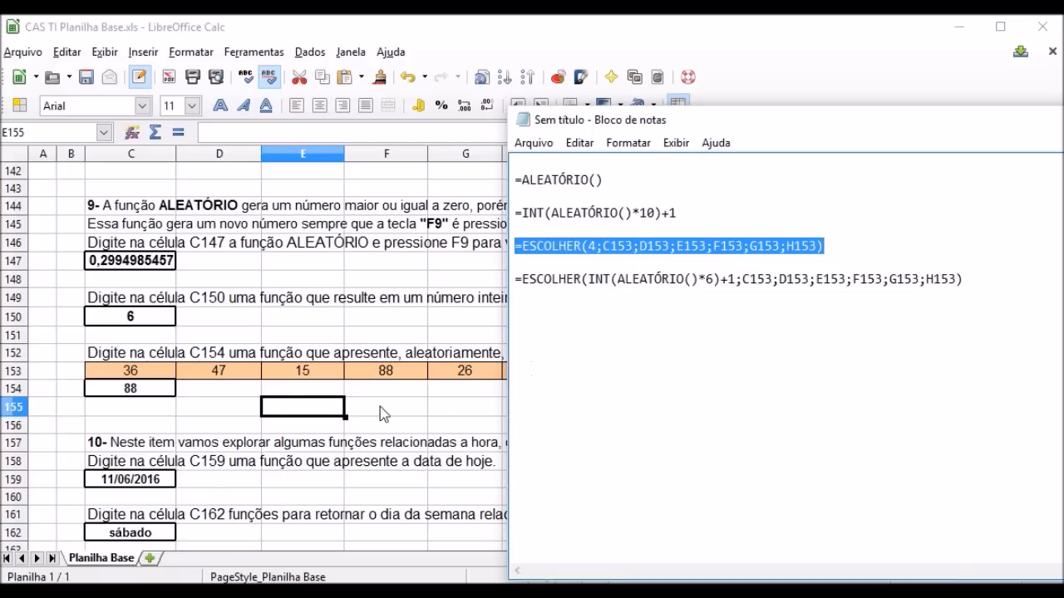
left_click(301, 414)
right_click(301, 414)
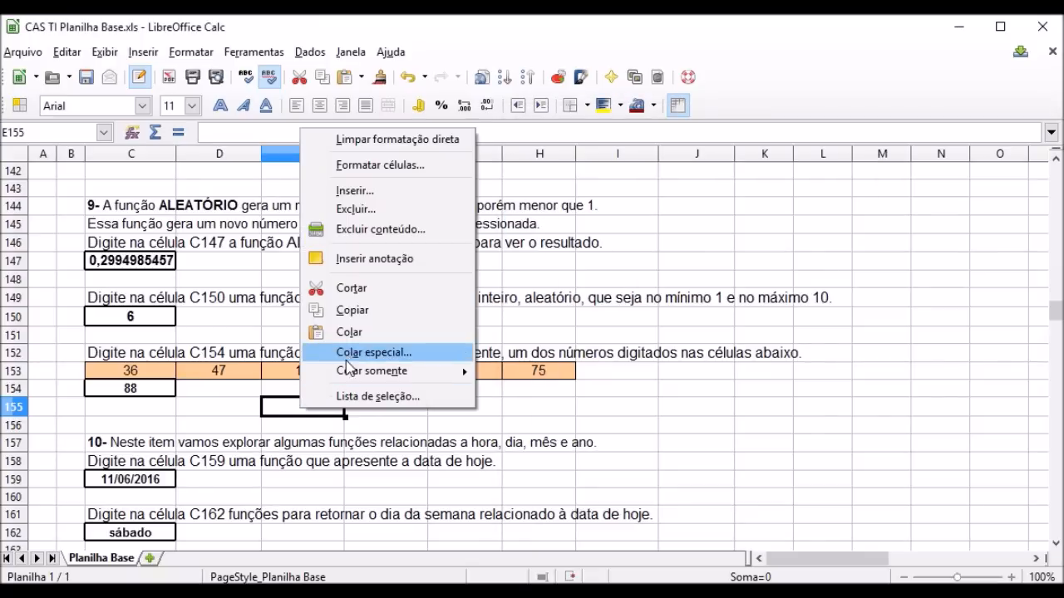
left_click(355, 334)
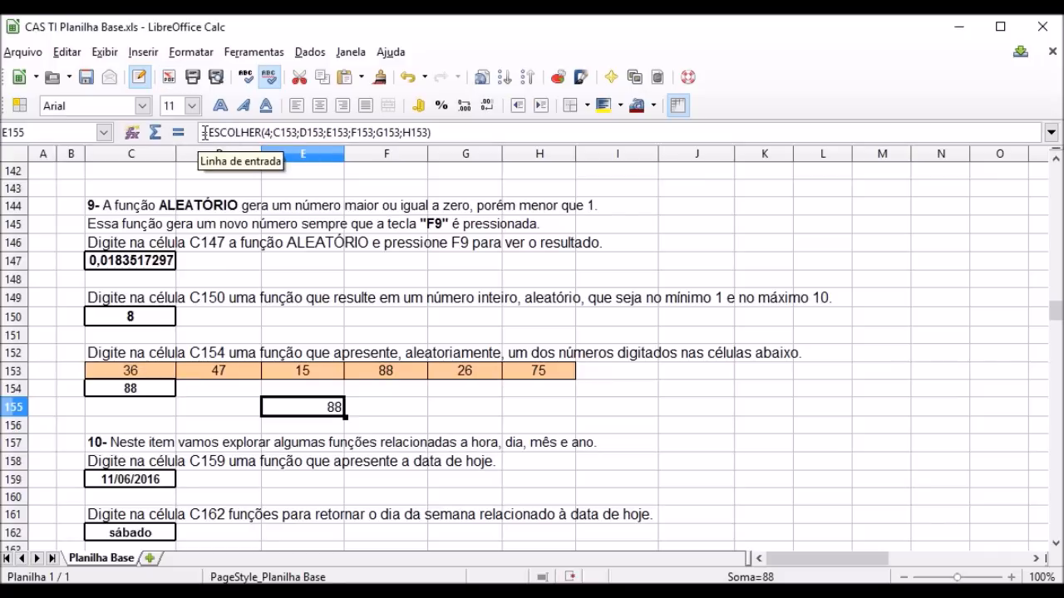
left_click_drag(203, 133, 454, 134)
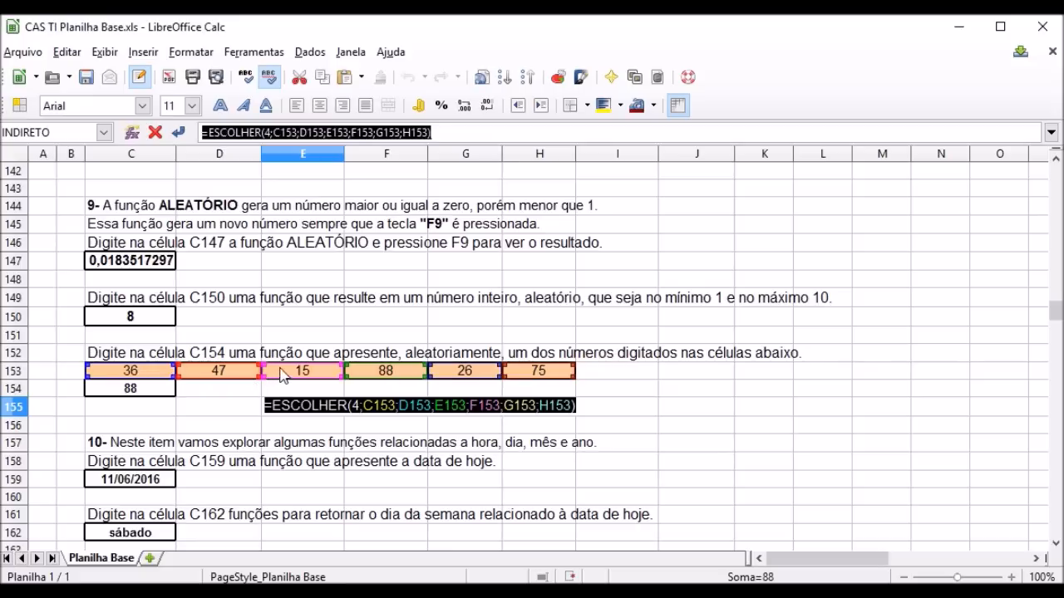
key("Return")
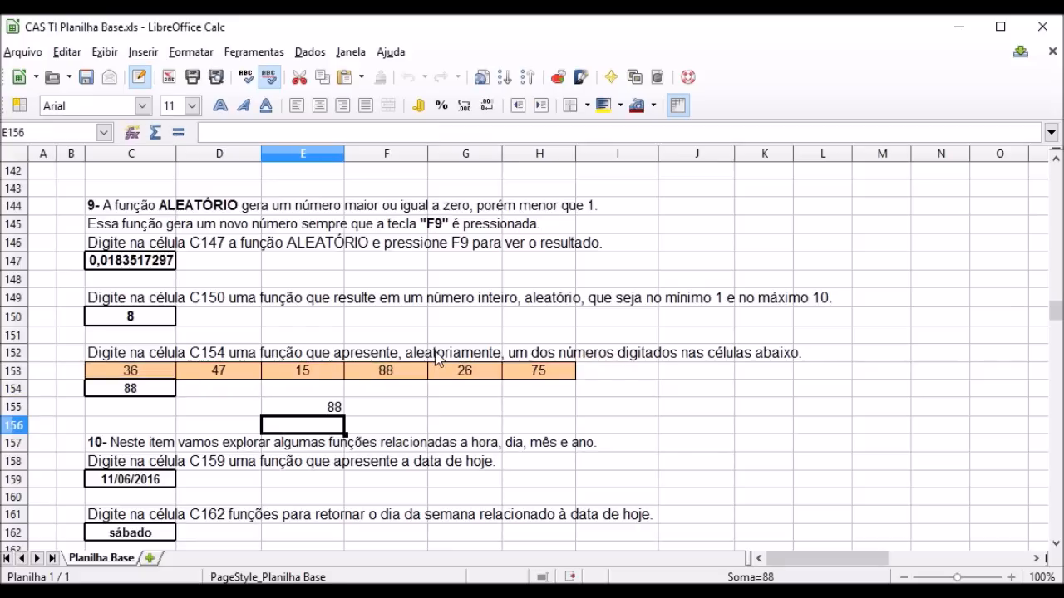
Change the index of the ESCOLHER formula in cell E155 to 6
left_click(319, 408)
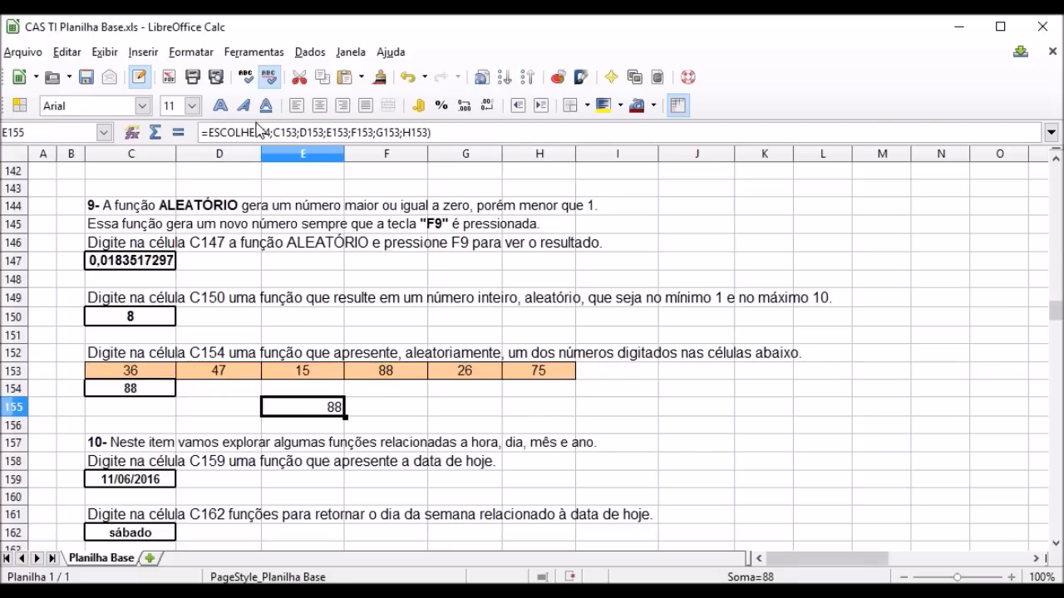
left_click(210, 133)
left_click_drag(212, 133, 451, 131)
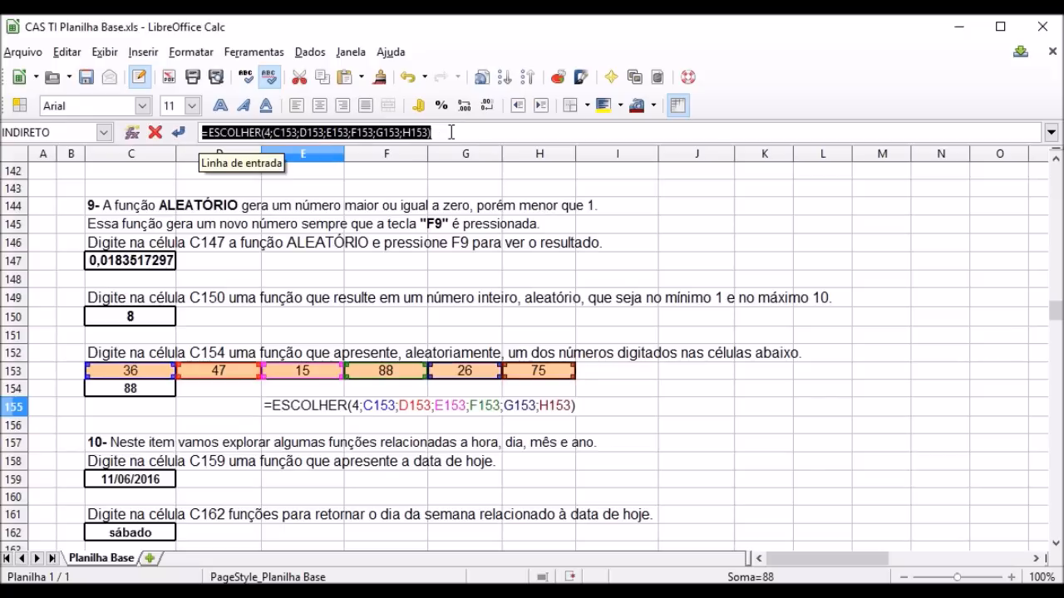
left_click(265, 133)
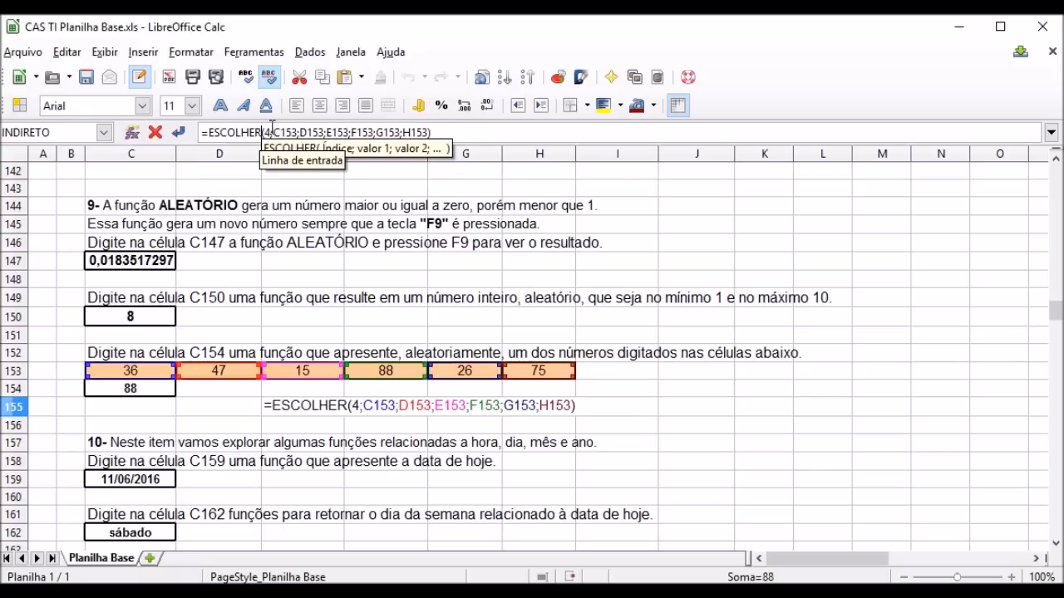
left_click(273, 133)
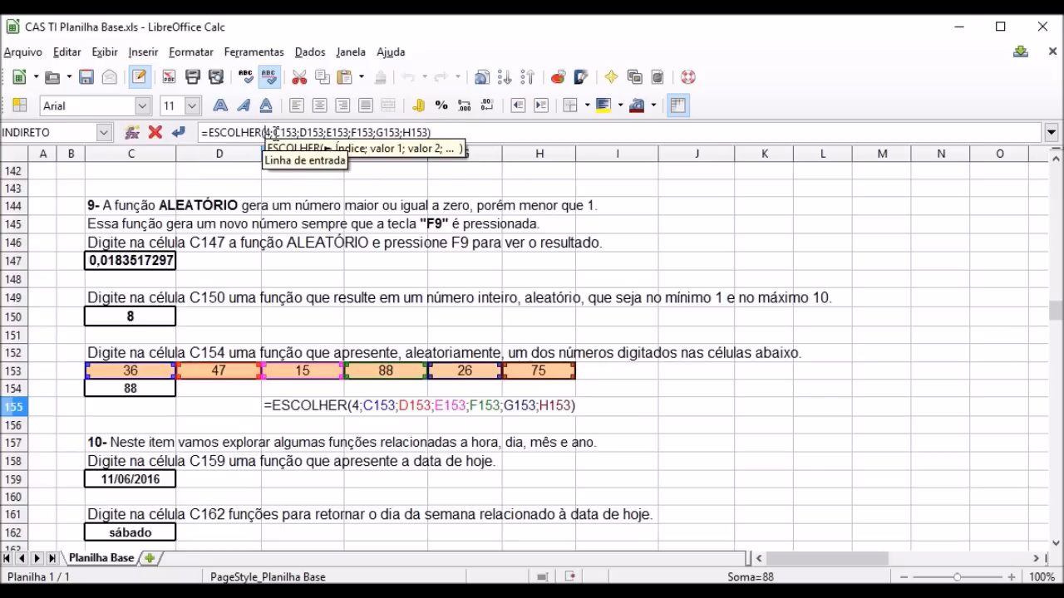
key("BackSpace")
type("6")
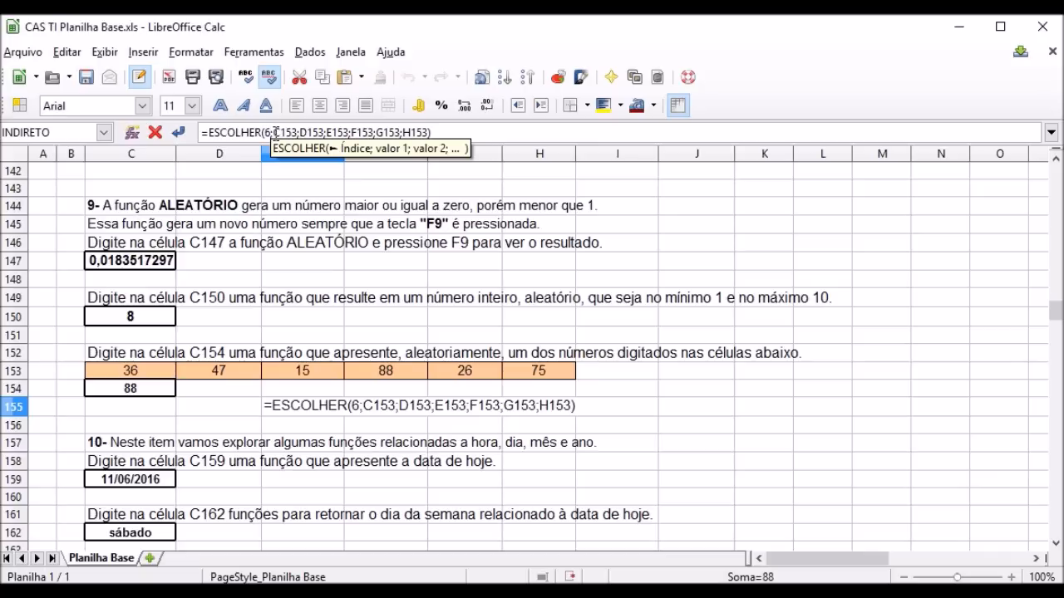
key("Return")
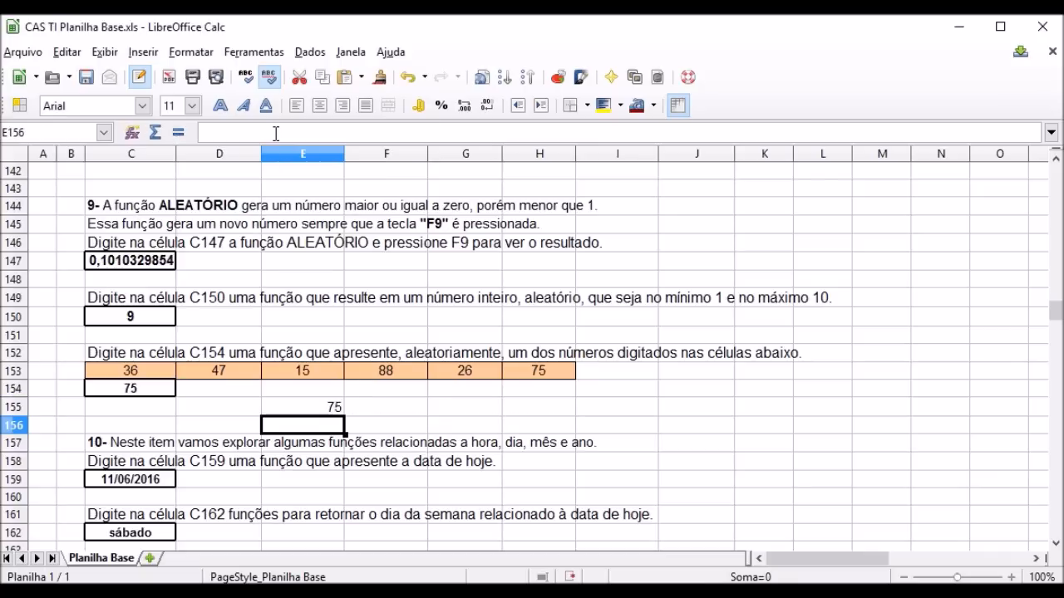
Compare the result in E155 with source cell H153 and review E155's ESCOLHER formula, leaving it as is
left_click(541, 382)
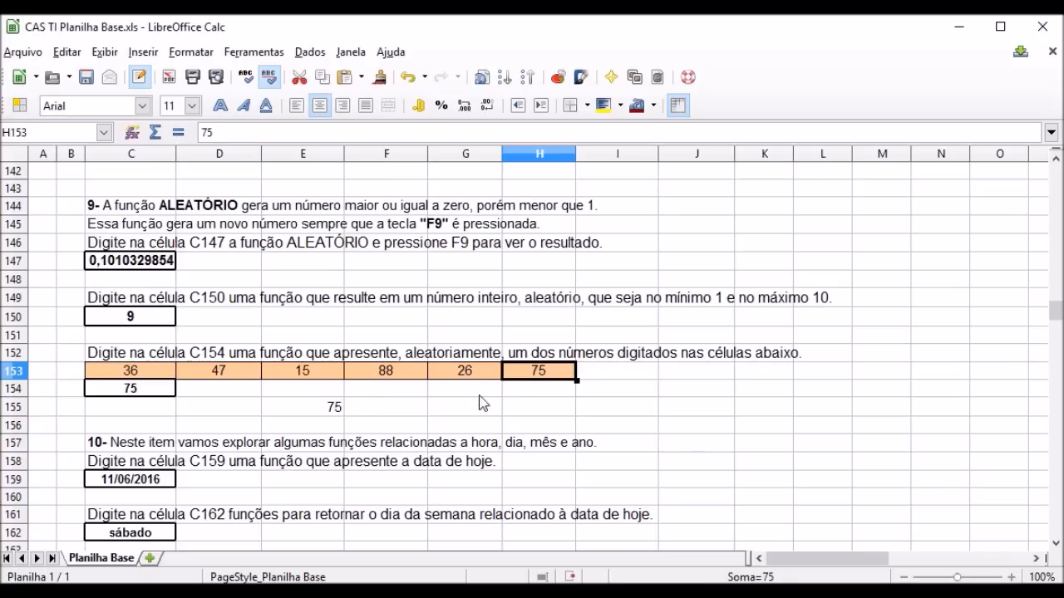
left_click(333, 407)
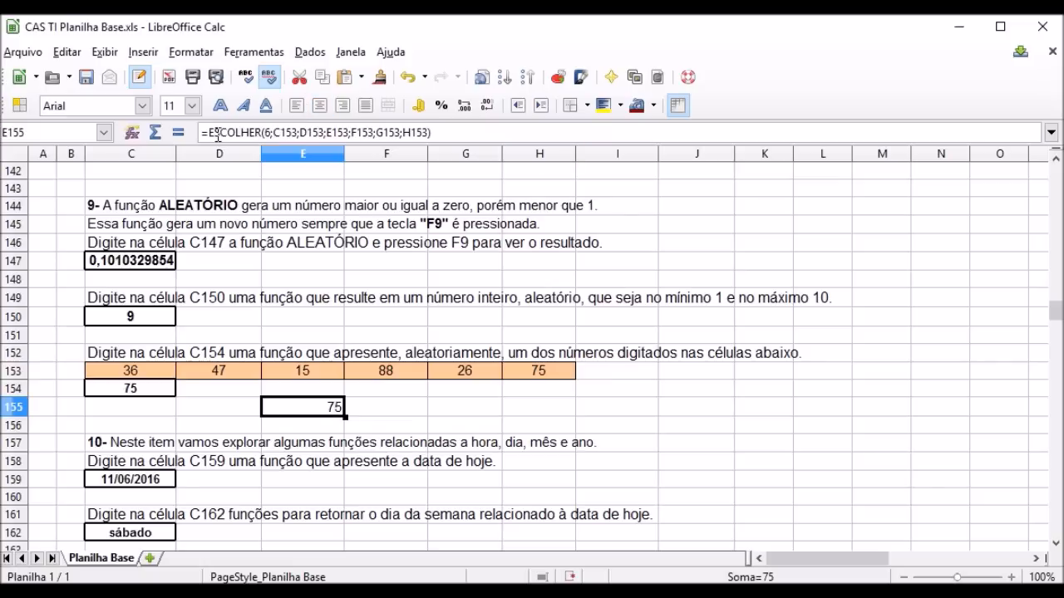
left_click_drag(203, 134, 434, 133)
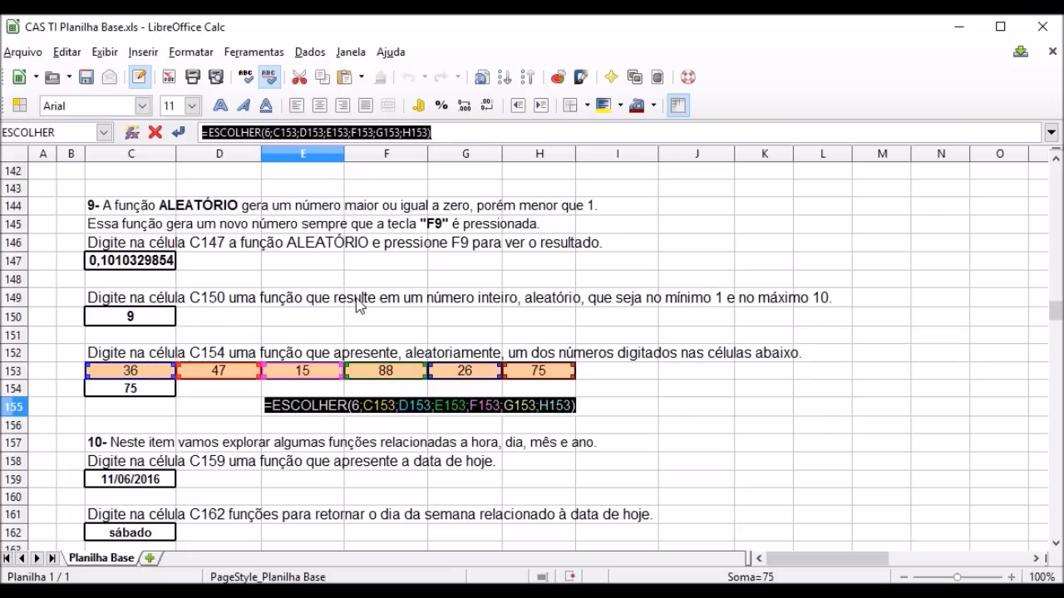
key("Return")
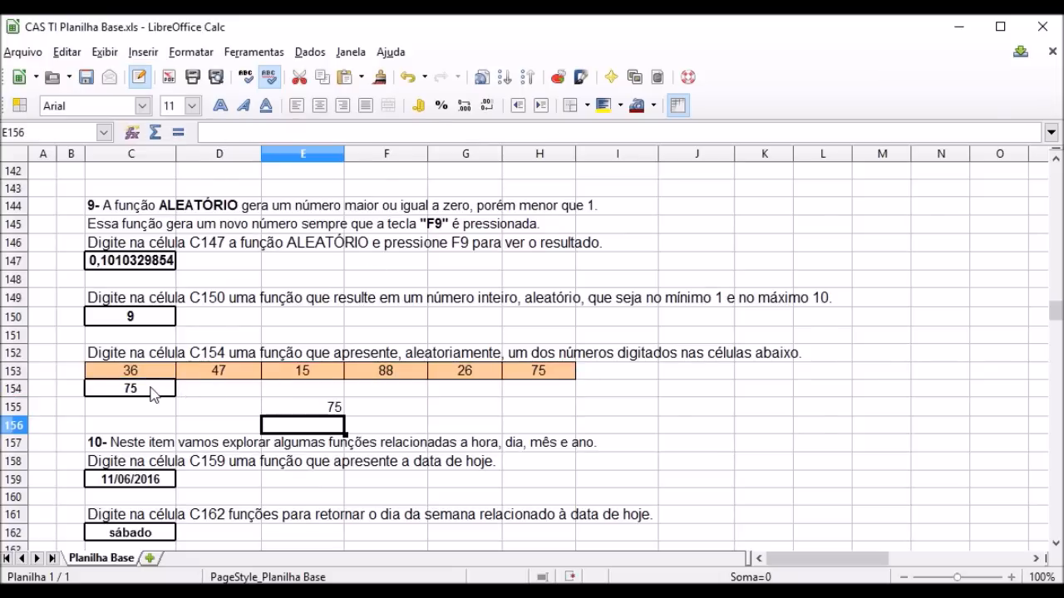
Review how cell C154 uses INT(ALEATÓRIO()*6)+1 as the ESCOLHER index, keeping the formula as is
left_click(152, 392)
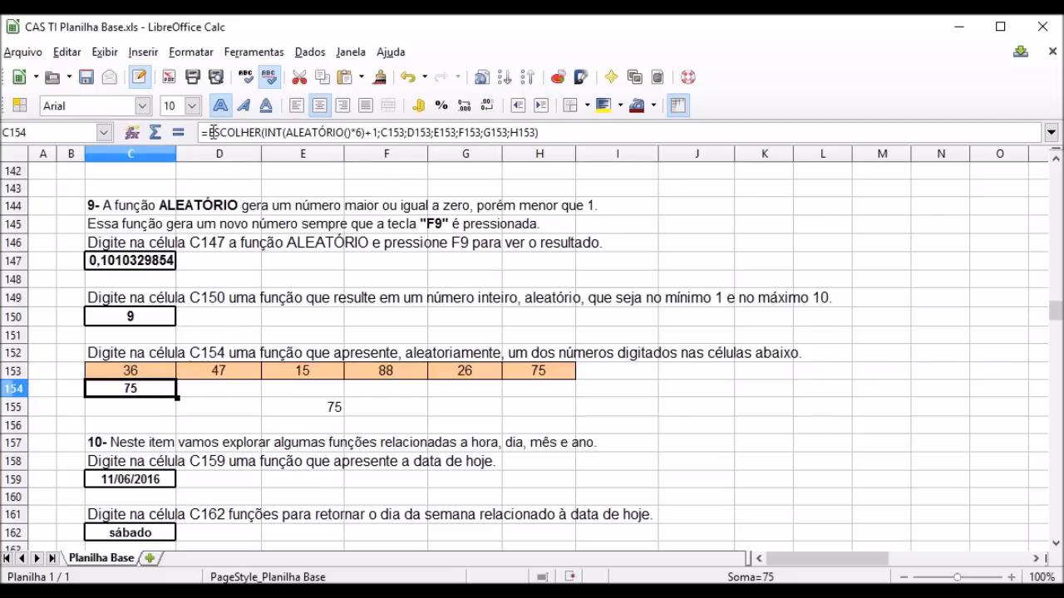
left_click_drag(204, 133, 570, 132)
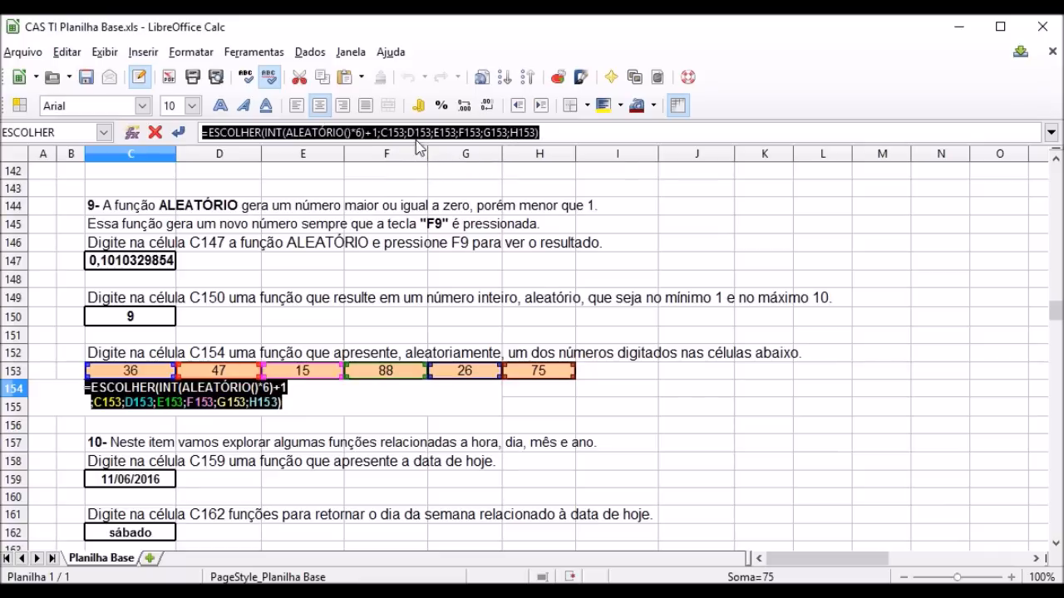
key("Return")
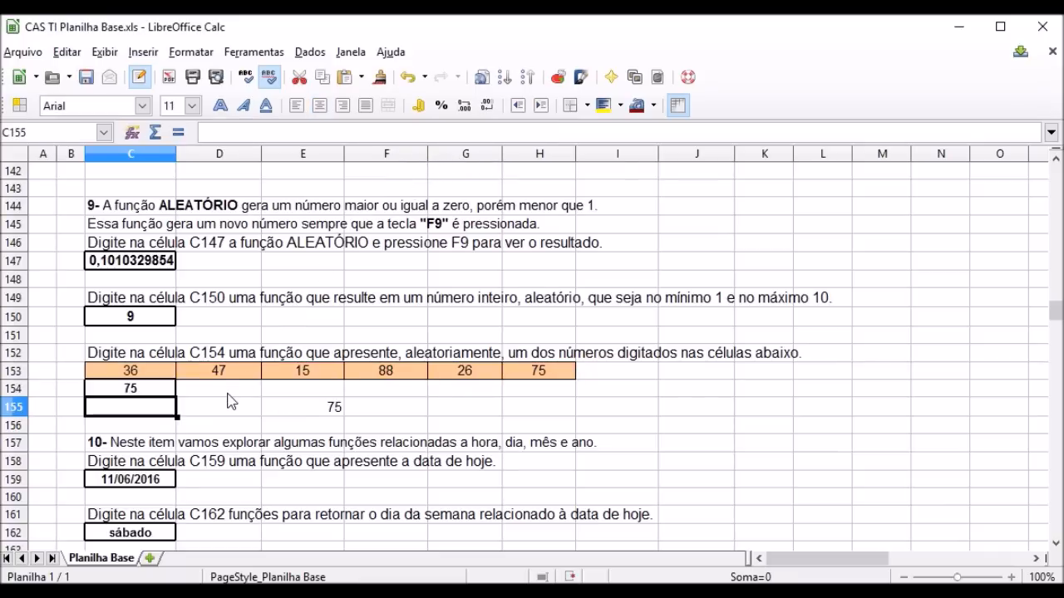
Recalculate the sheet twice and locate the number drawn in C154 among the source cells of row 153
key("F9")
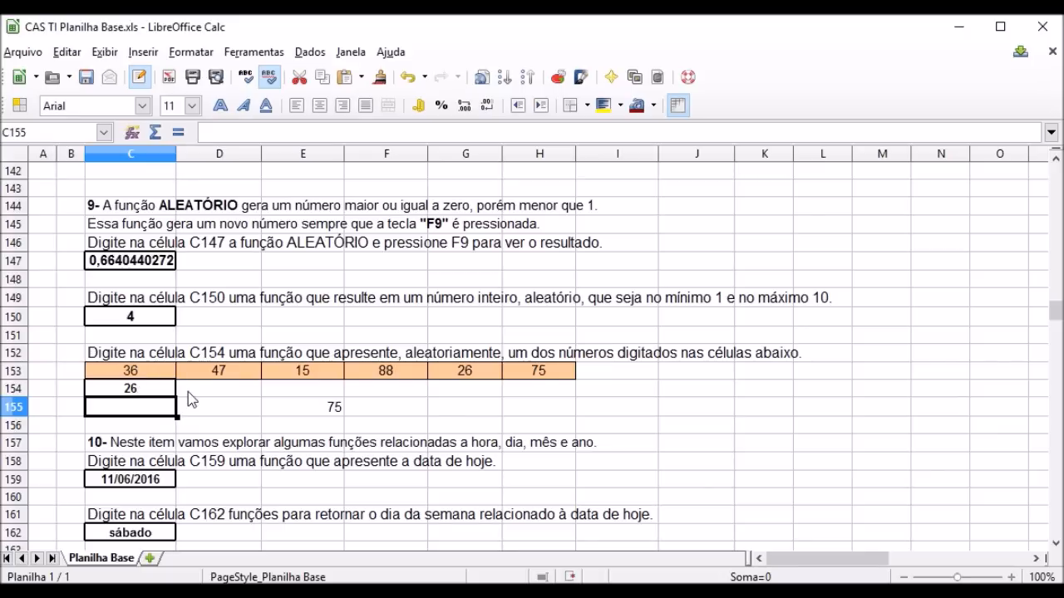
key("F9")
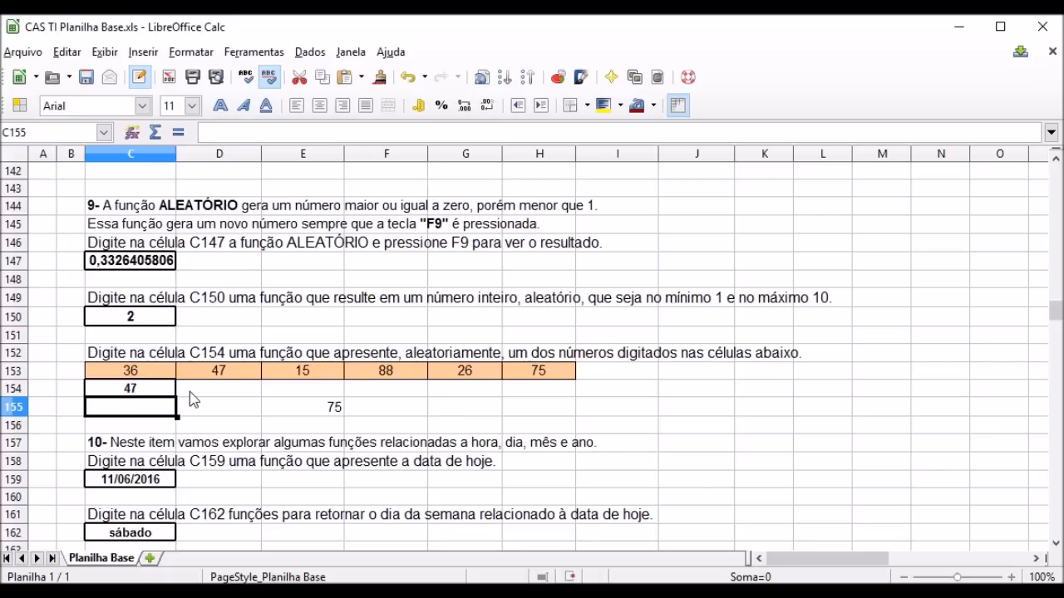
left_click(222, 374)
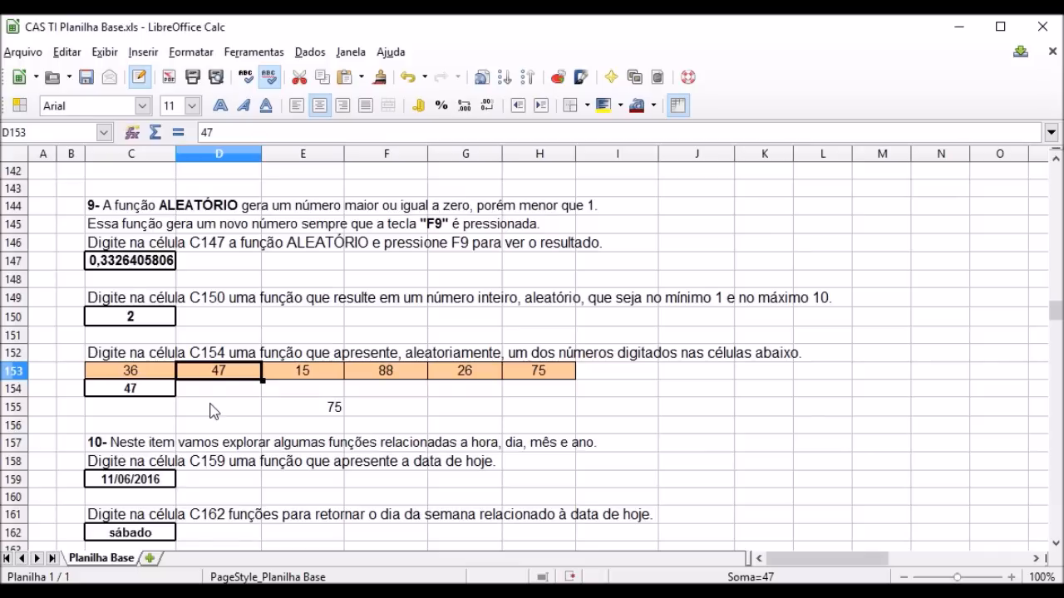
Go to exercise 10 and inspect the HOJE formula in cell C159 that returns today's date, without altering it
left_click(73, 210)
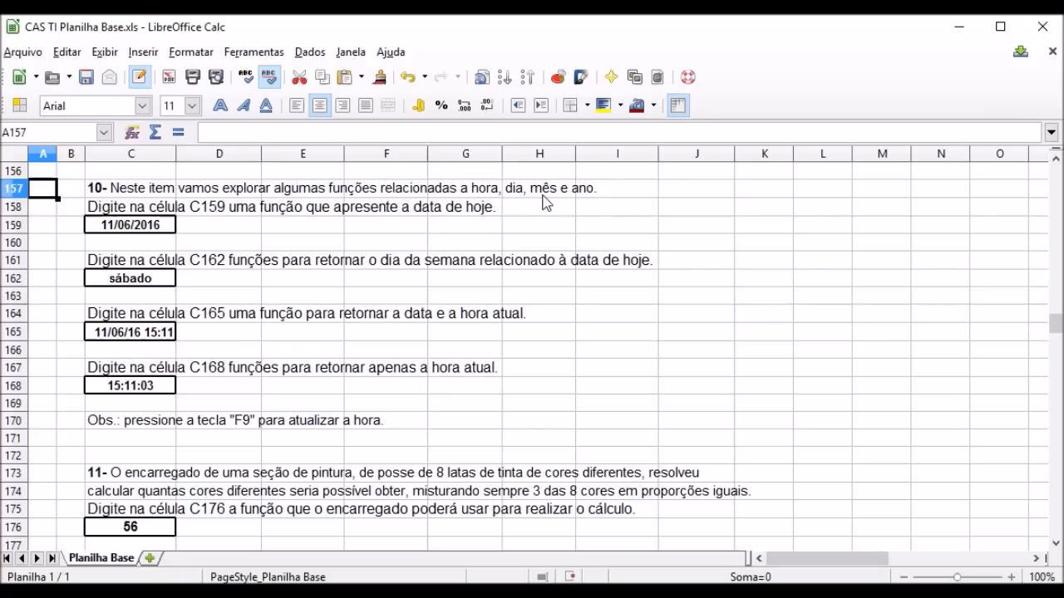
left_click(134, 231)
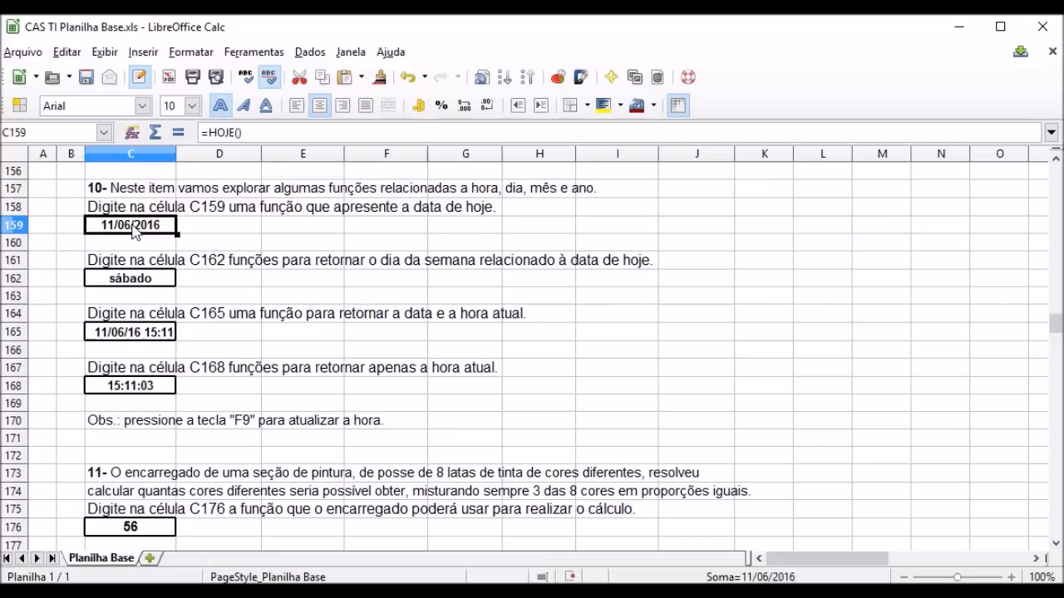
triple_click(203, 135)
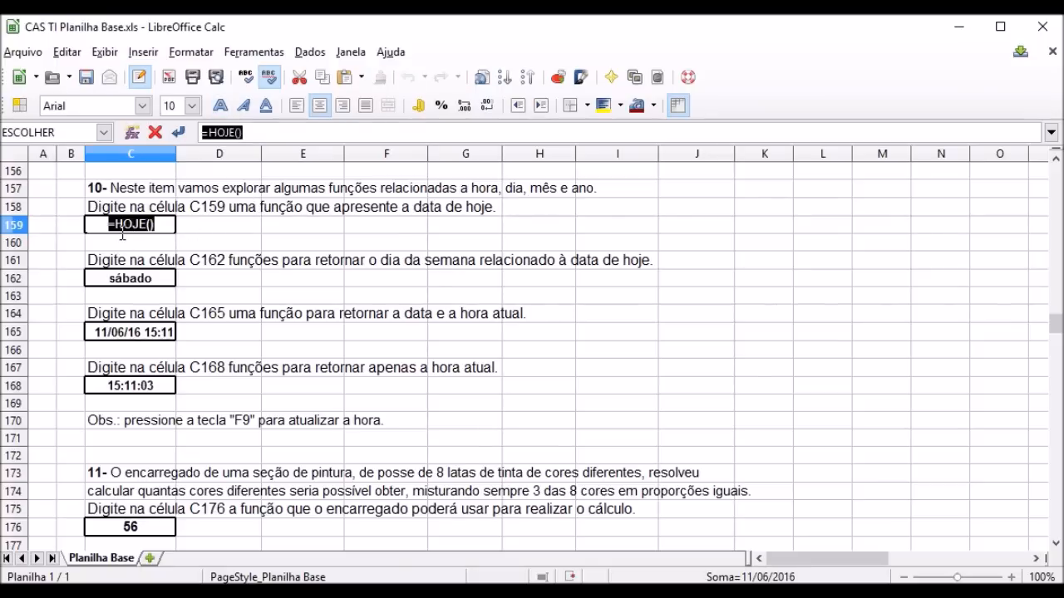
key("Return")
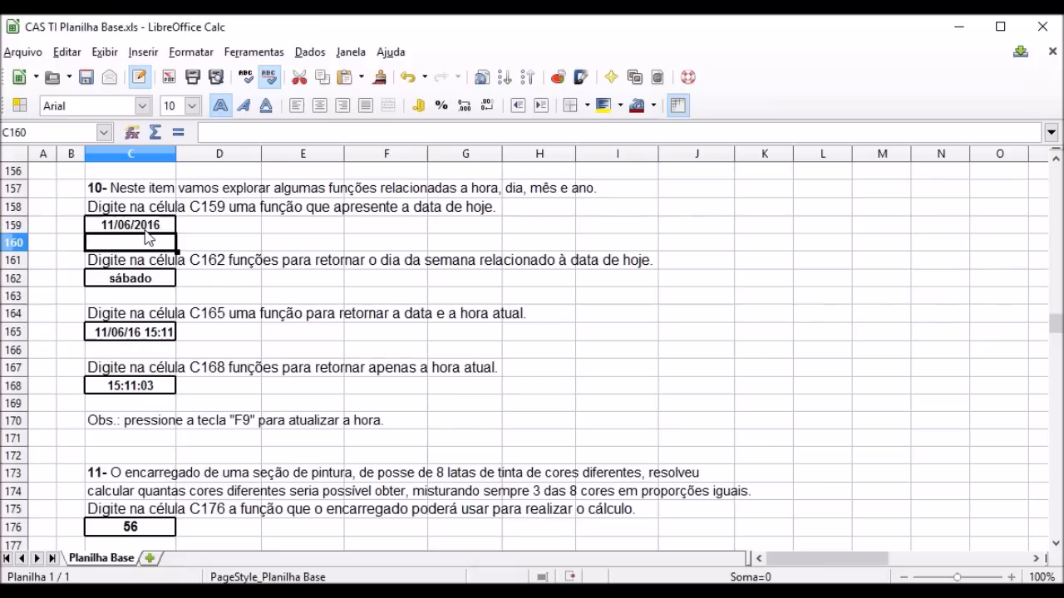
Inspect the TEXTO and DIA.DA.SEMANA formula in cell C162 that returns the weekday of C159, leaving it as is
left_click(125, 279)
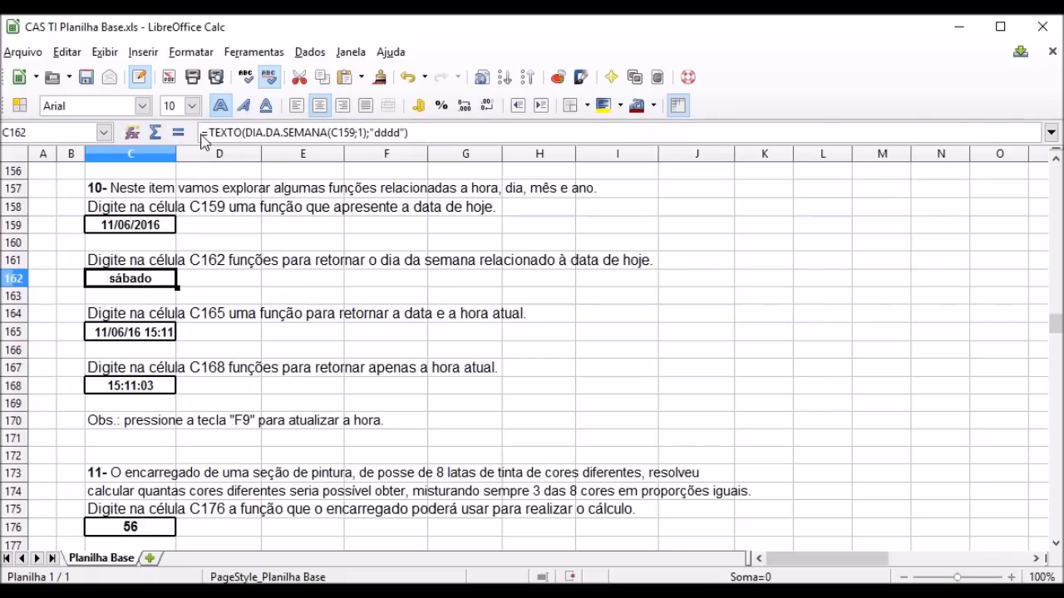
left_click_drag(204, 133, 424, 132)
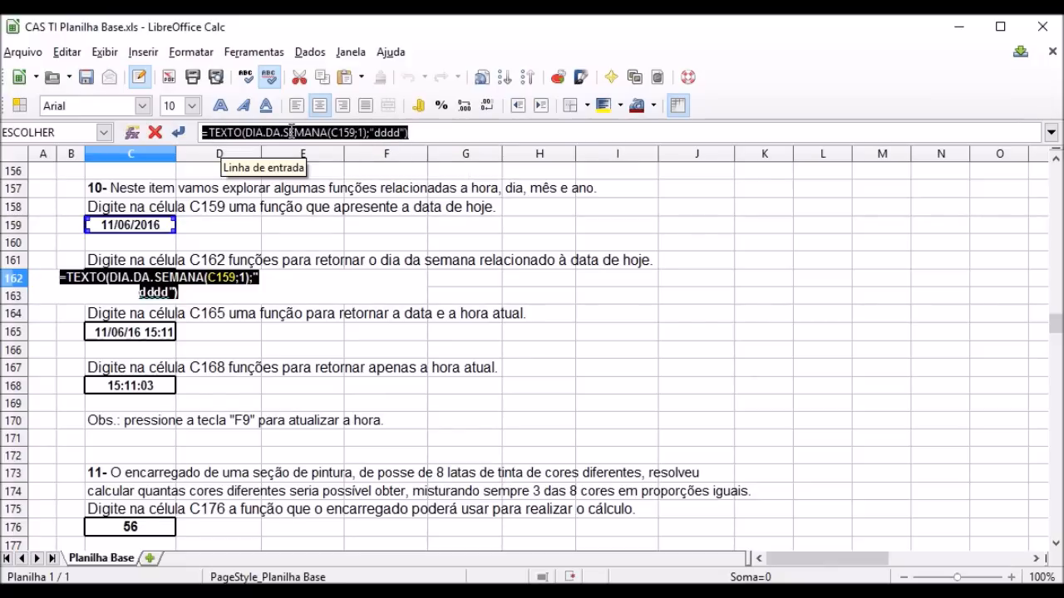
left_click(410, 132)
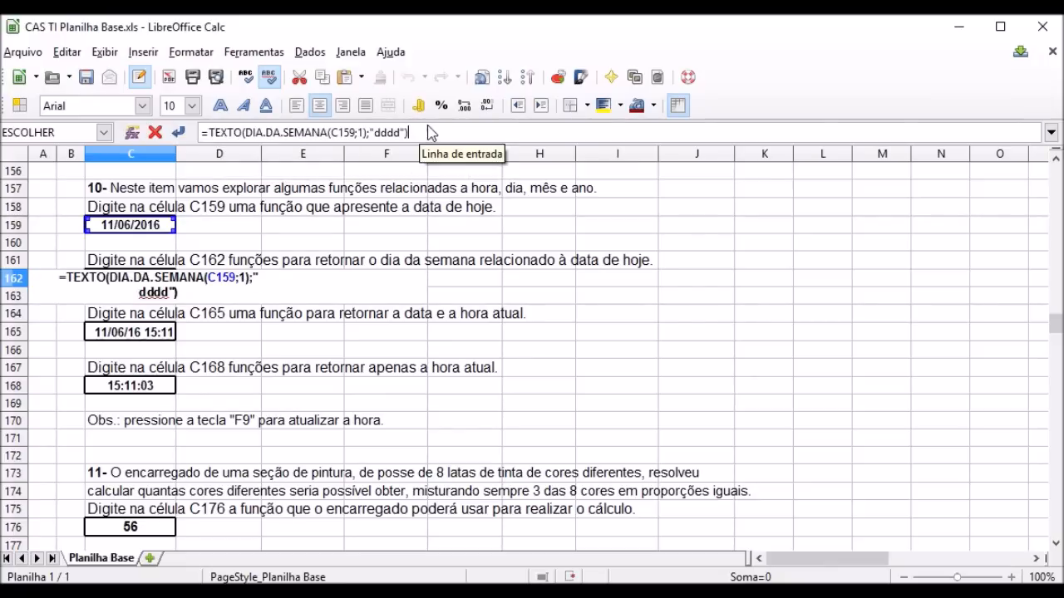
key("Return")
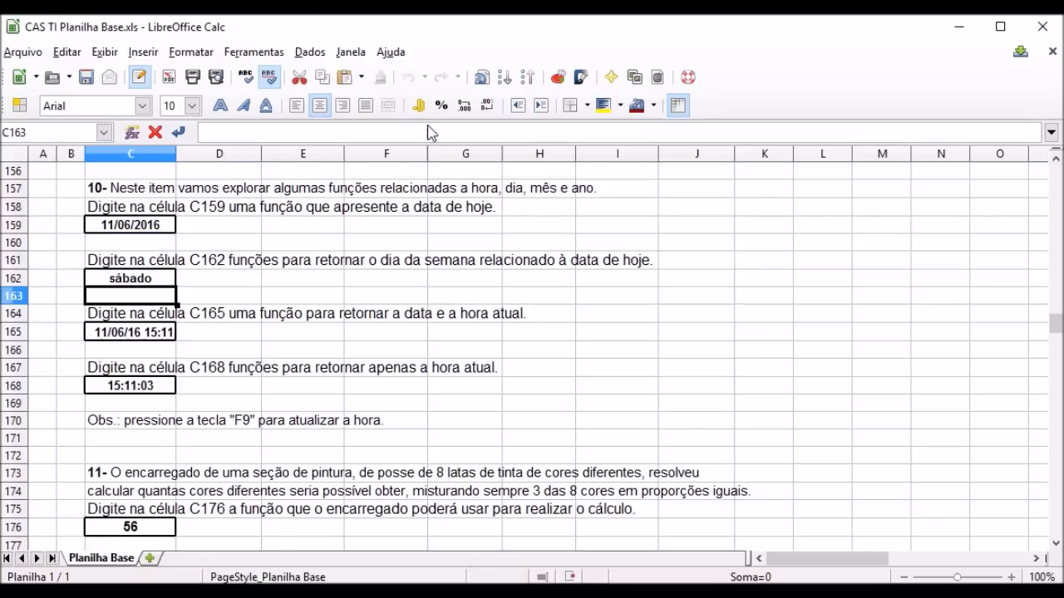
Inspect the AGORA formula in cell C165 that returns the current date and time, leaving it as is
left_click(70, 315)
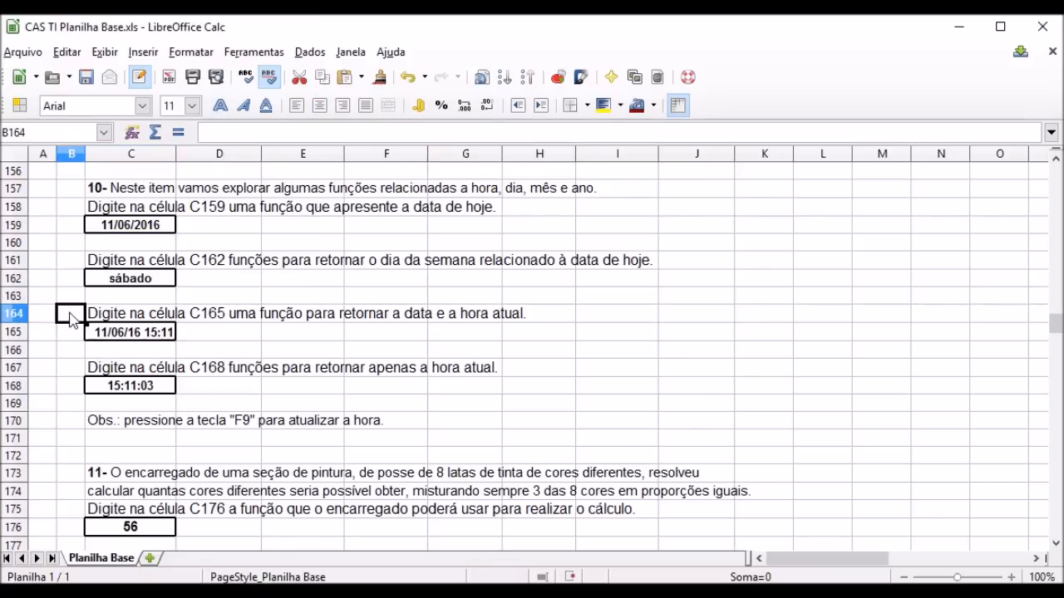
left_click(160, 335)
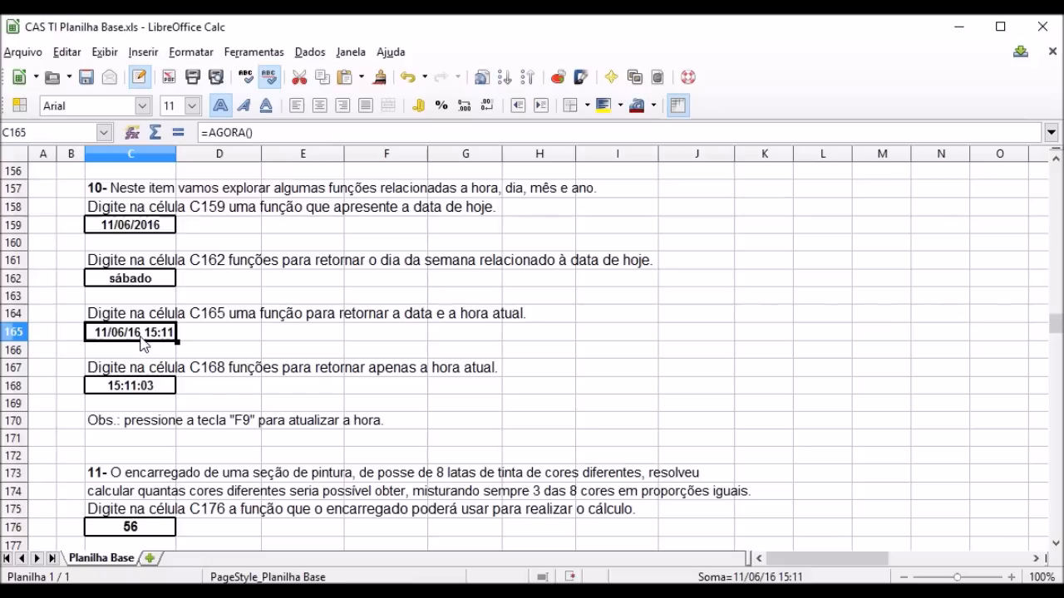
triple_click(259, 130)
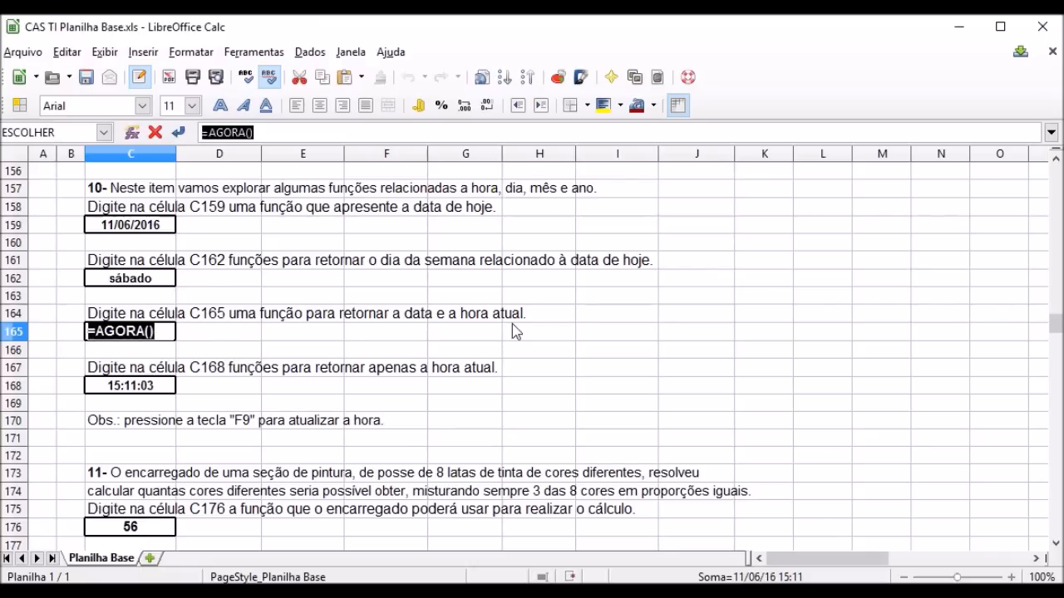
key("Return")
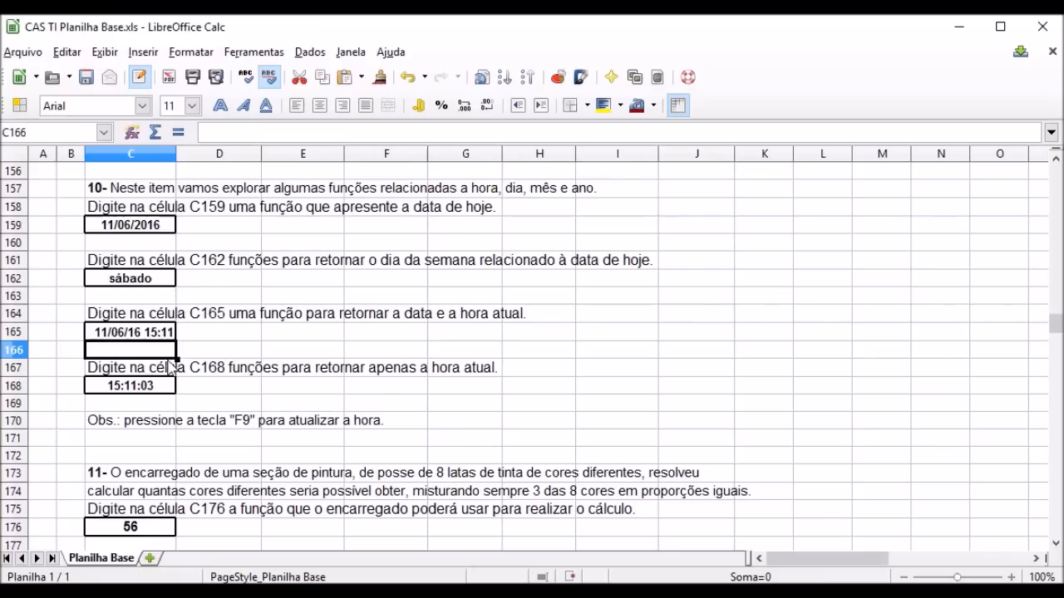
Inspect the TEXTO(AGORA();"hh:mm:ss") formula in cell C168, keep it as is, and recalculate the sheet twice to refresh the time
left_click(79, 372)
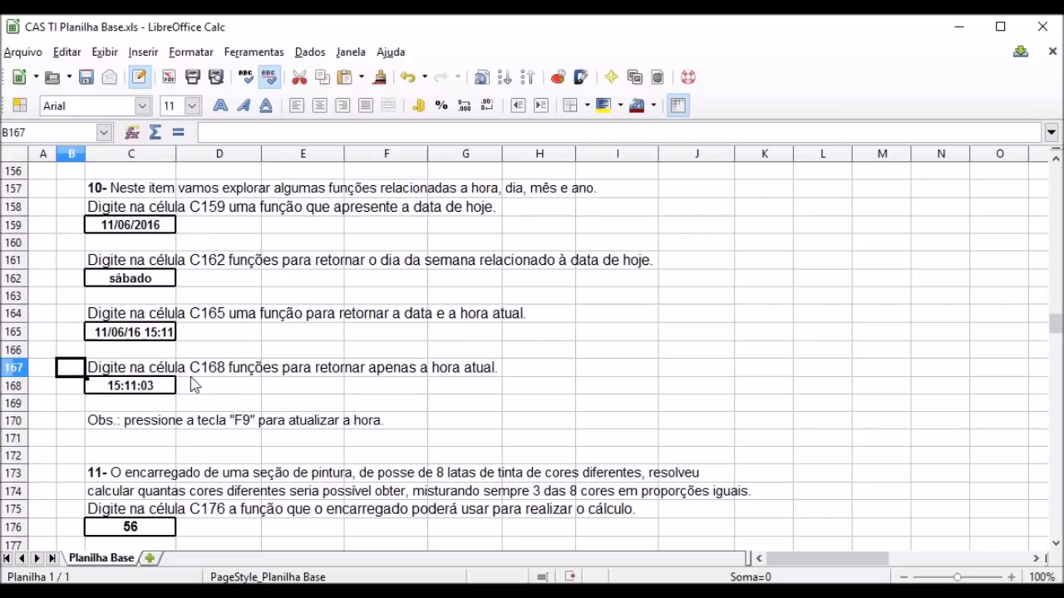
left_click(137, 394)
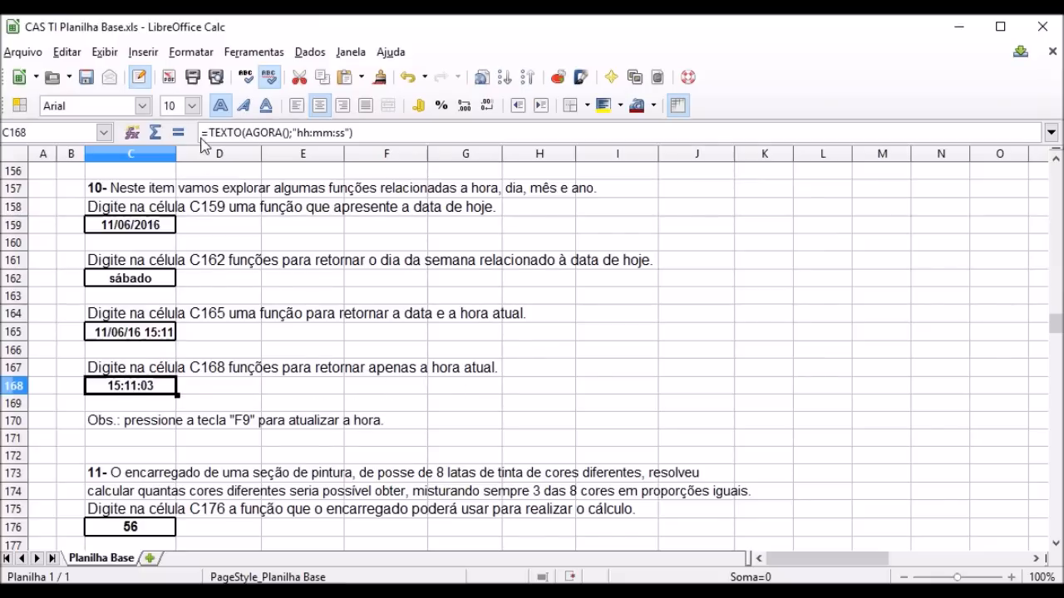
left_click_drag(202, 133, 358, 133)
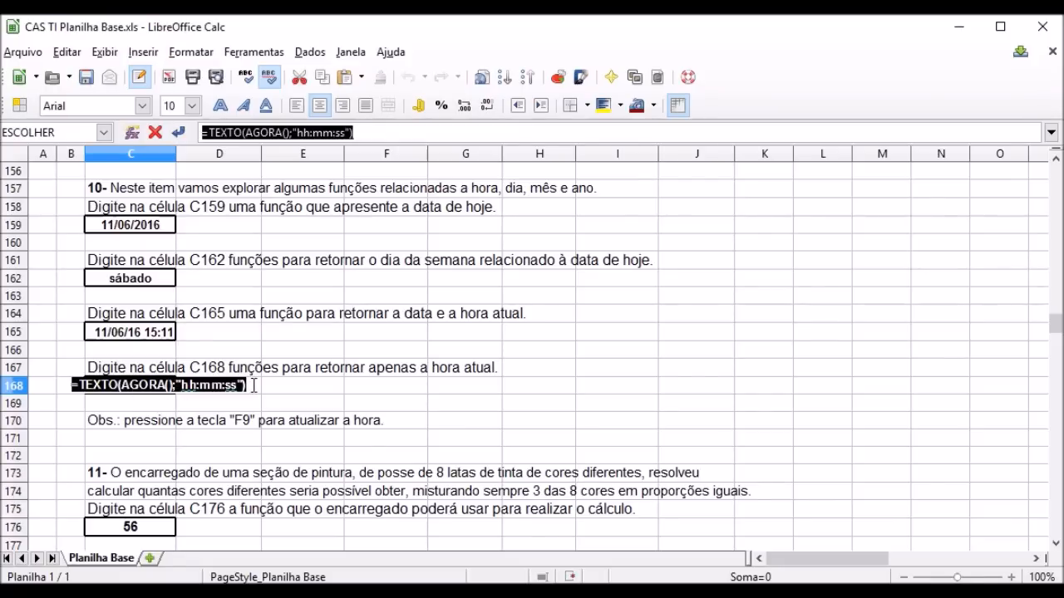
key("End")
key("Return")
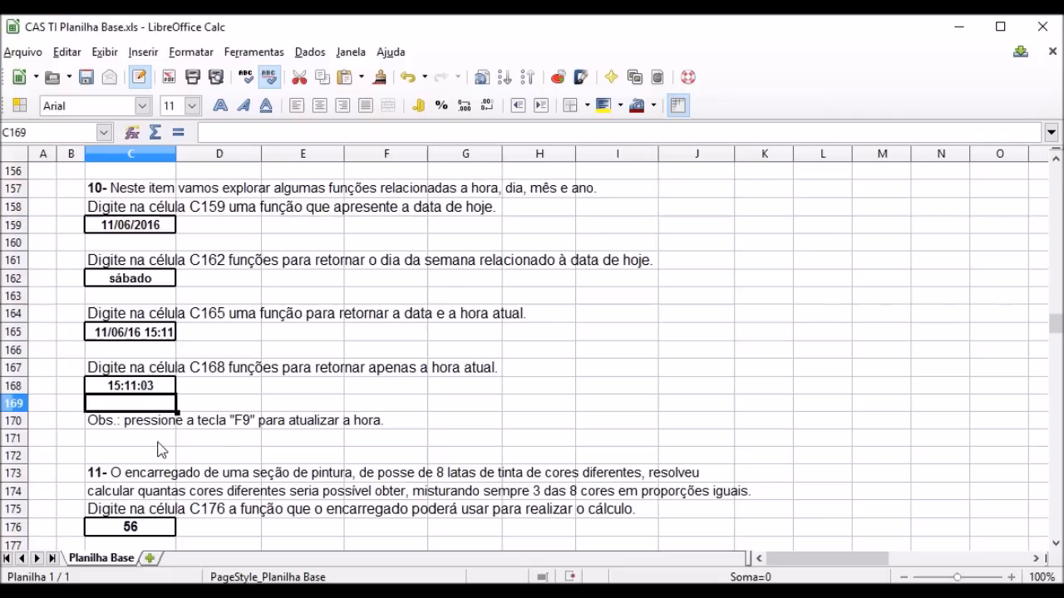
key("F9")
key("F9")
Go to exercise 11 and inspect the COMBIN(8;3) formula in cell C176 for mixing 3 of 8 colours, without altering it
left_click(71, 196)
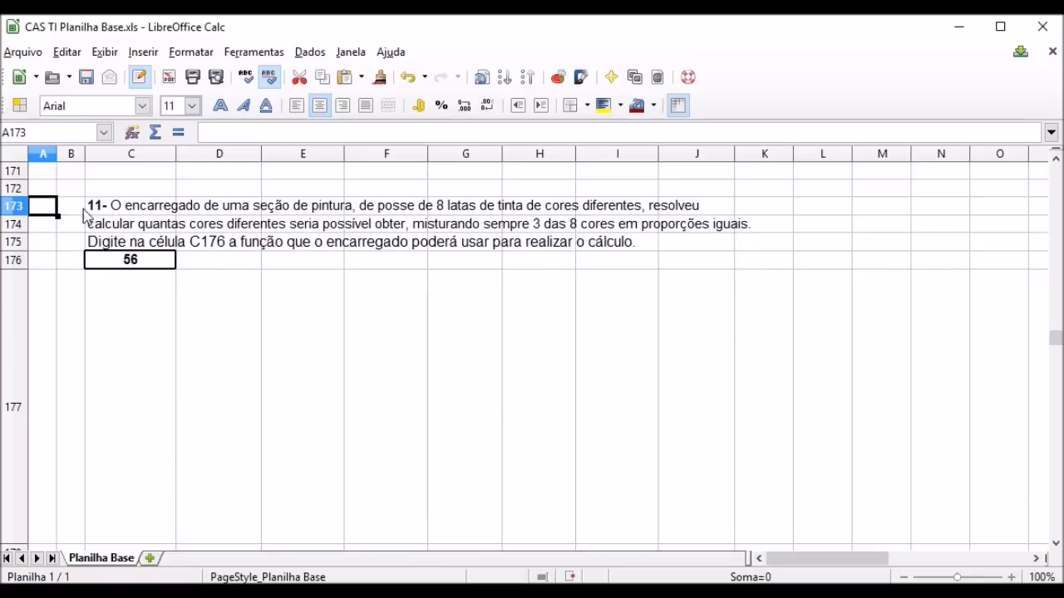
left_click(73, 207)
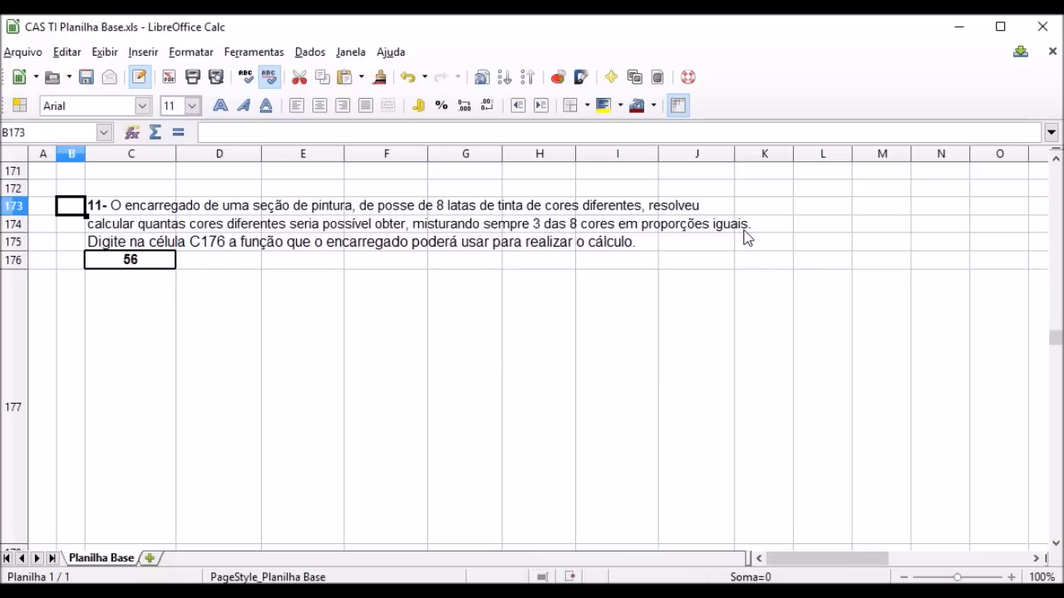
left_click(160, 265)
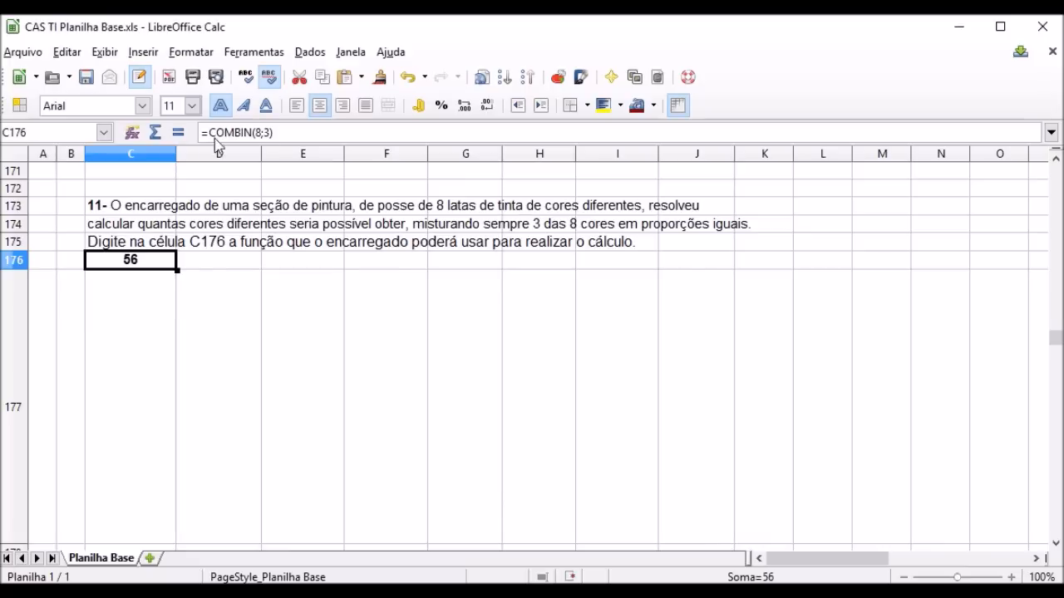
left_click_drag(202, 133, 302, 132)
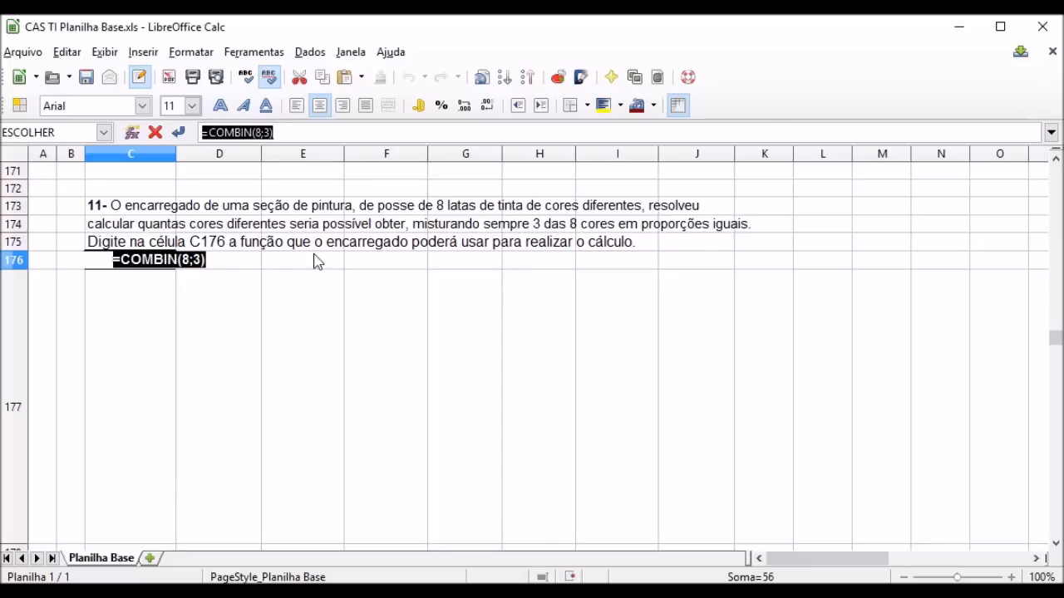
left_click(211, 260)
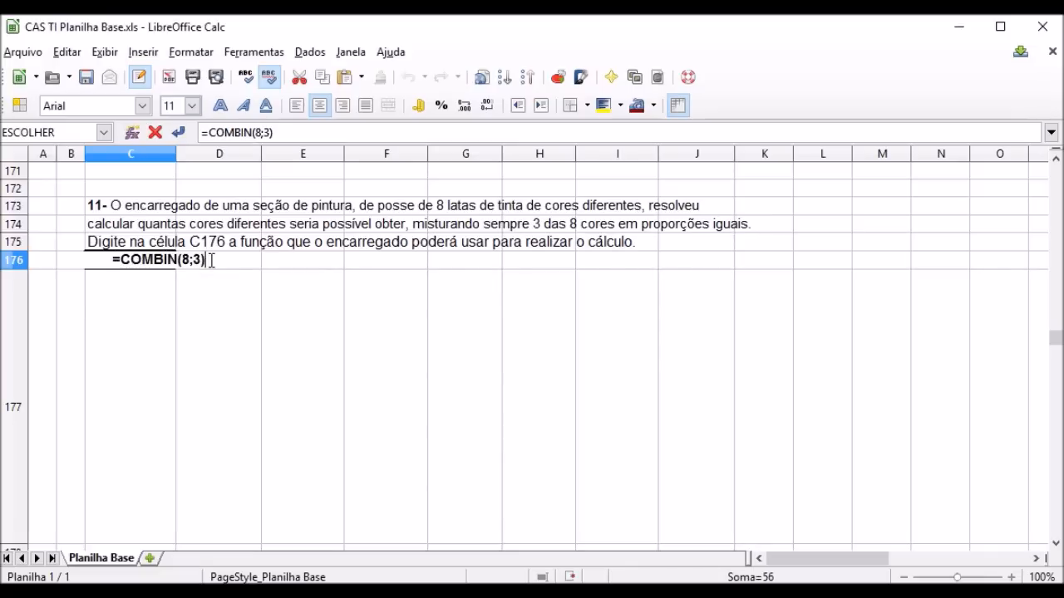
key("Return")
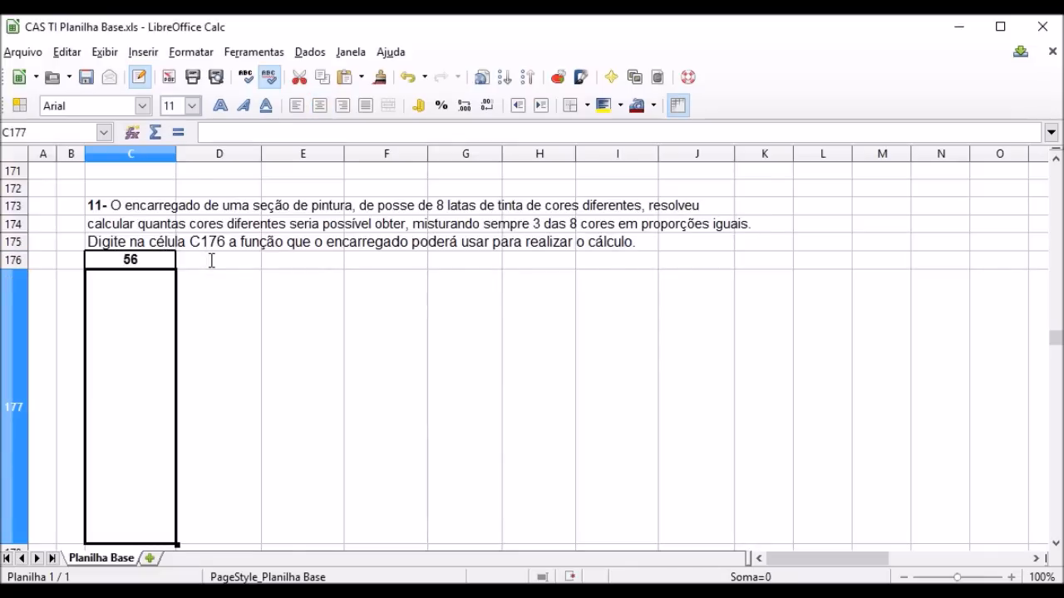
Review the arguments of the COMBIN function in C176 with the function wizard and close it without changes
left_click(156, 265)
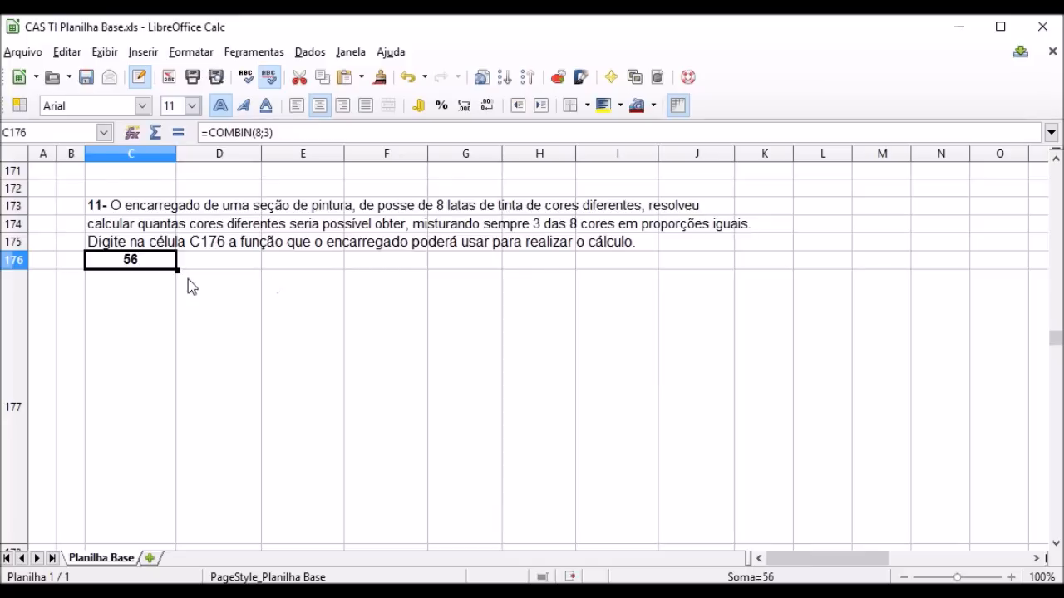
left_click(134, 133)
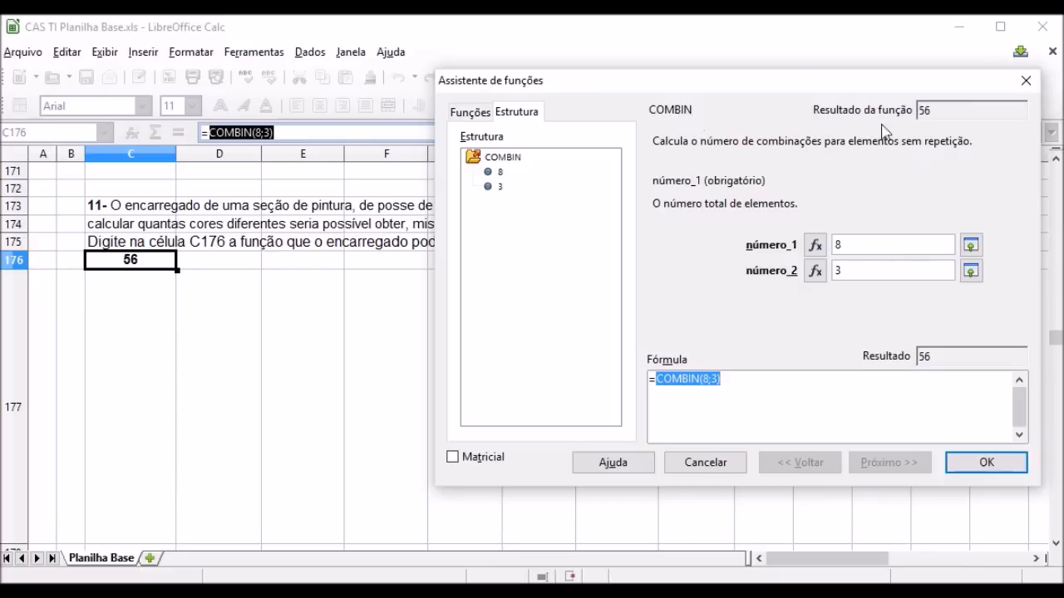
left_click(1026, 82)
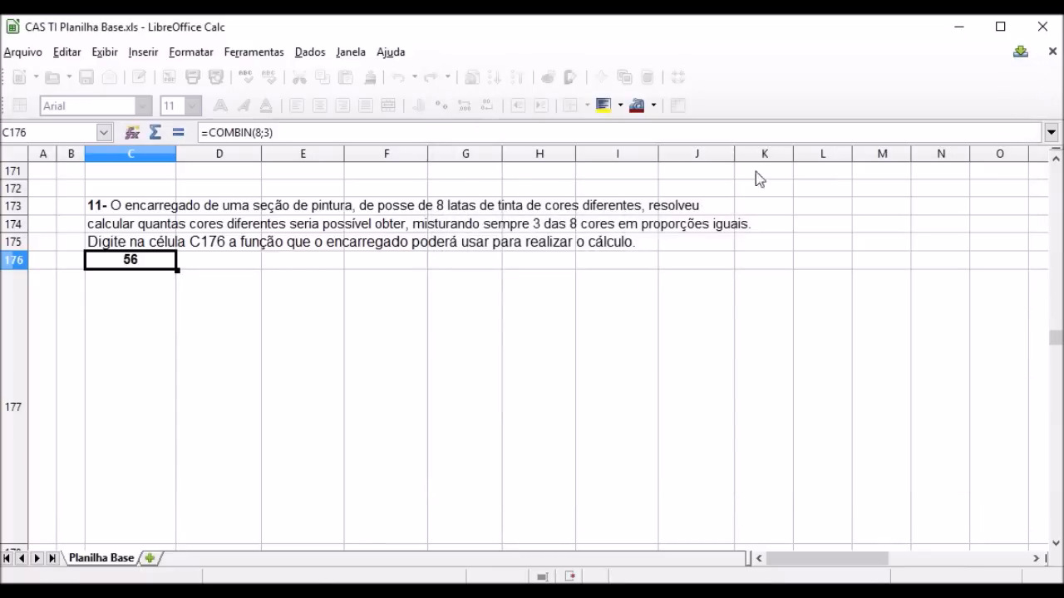
Go to exercise 12 and review the aircraft flight-hours table's columns for today, the month and the year
left_click(66, 213)
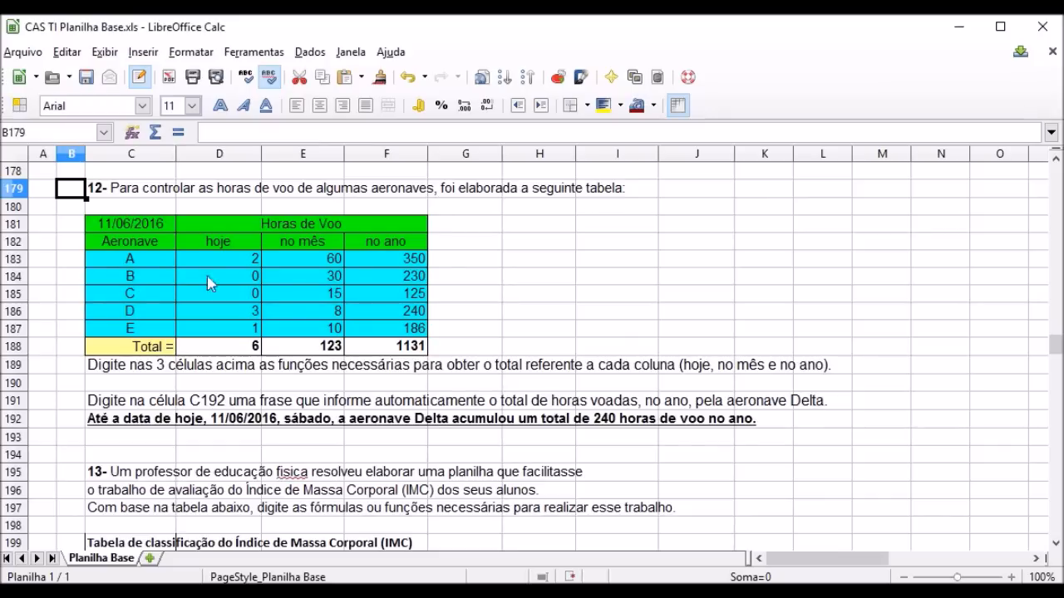
left_click(125, 242)
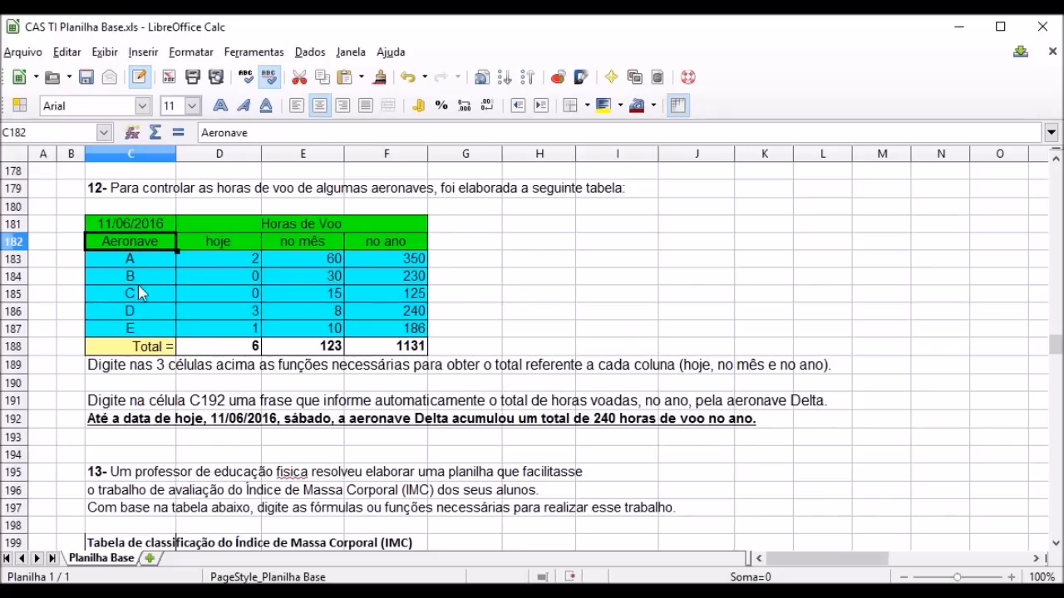
left_click(217, 247)
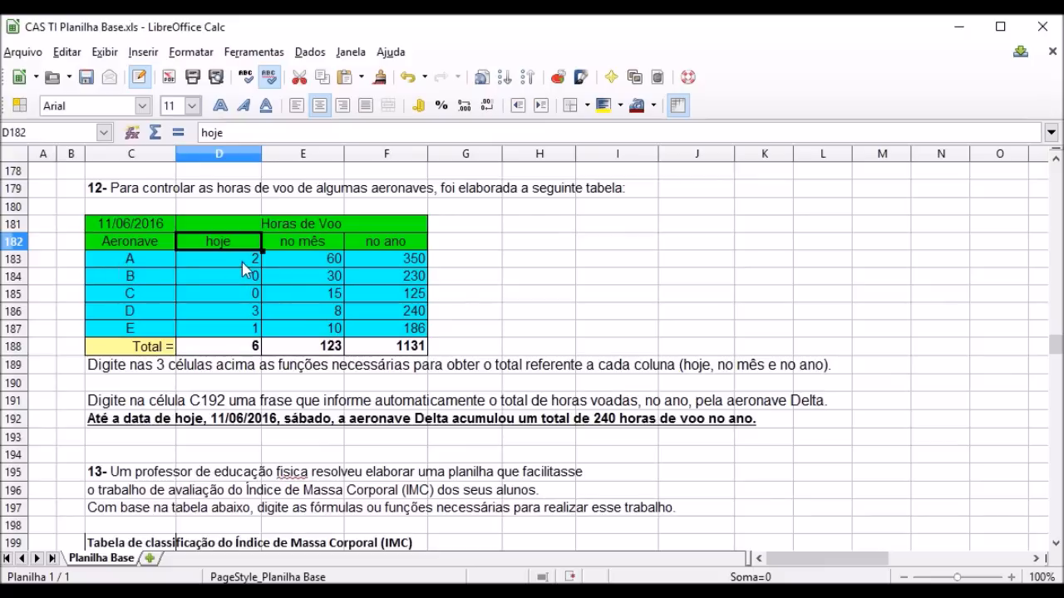
left_click(244, 267)
left_click(314, 264)
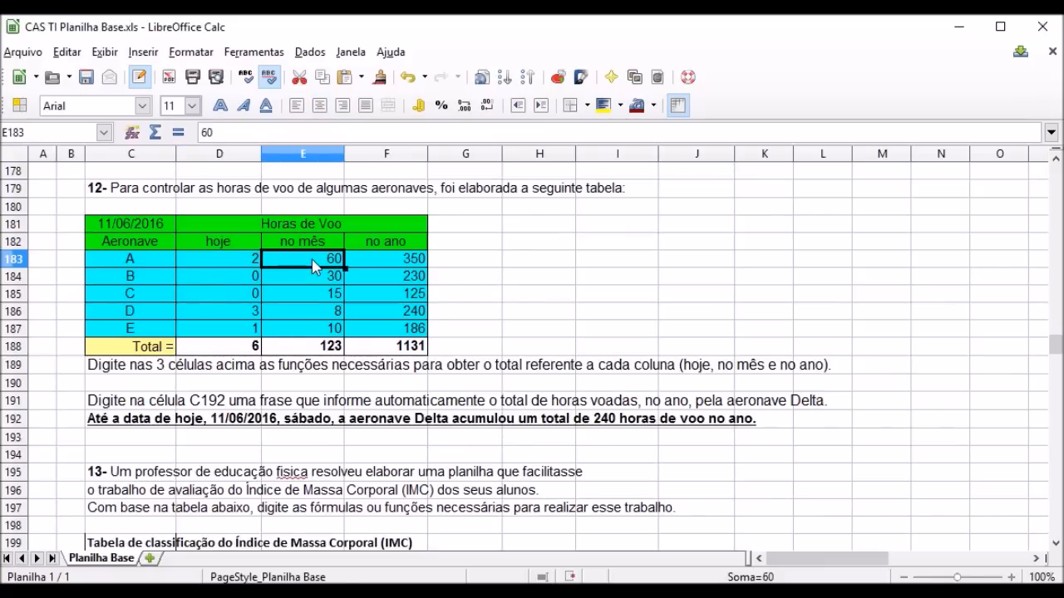
left_click(390, 263)
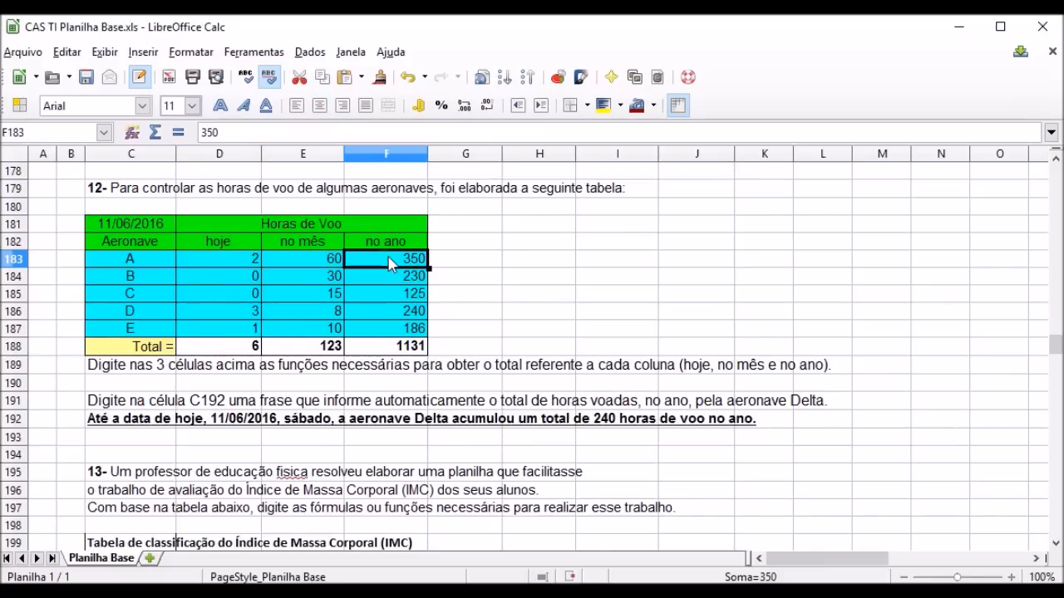
Inspect the HOJE formula in cell C181 that dates the flight-hours table, keeping it as is
left_click(138, 226)
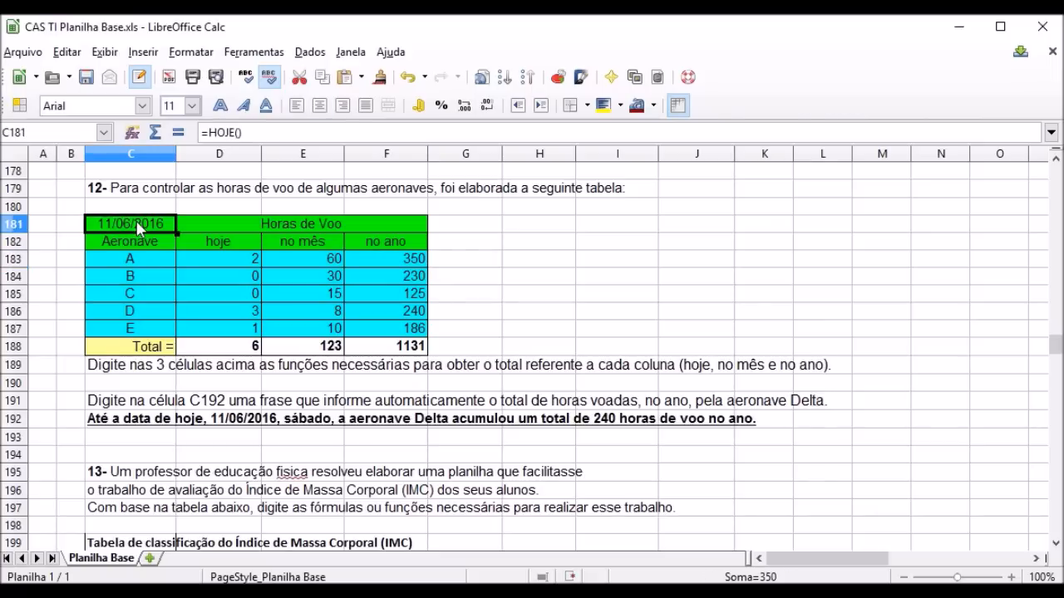
left_click(243, 133)
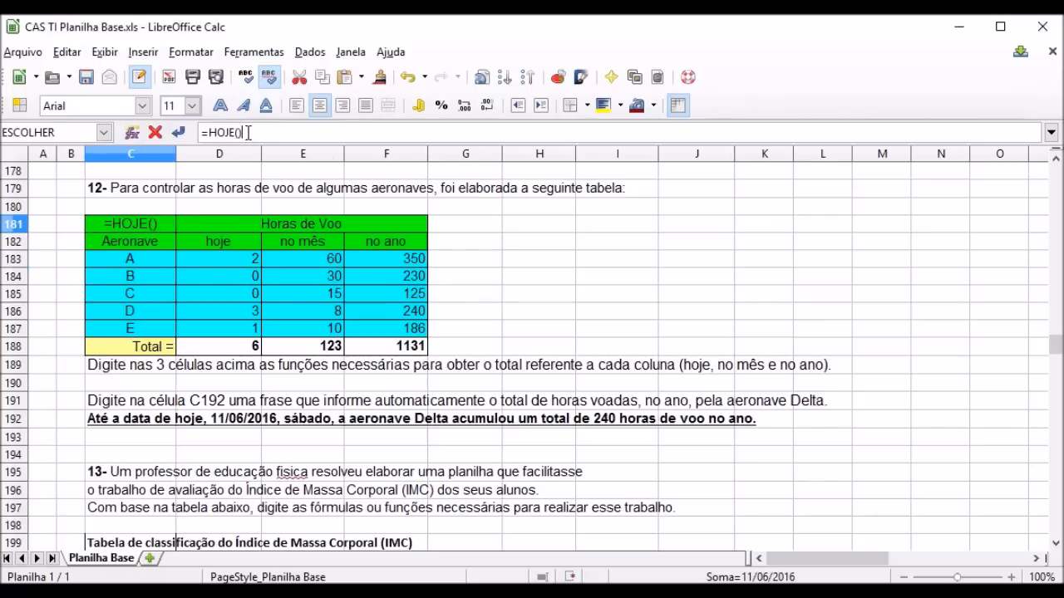
left_click_drag(242, 133, 202, 133)
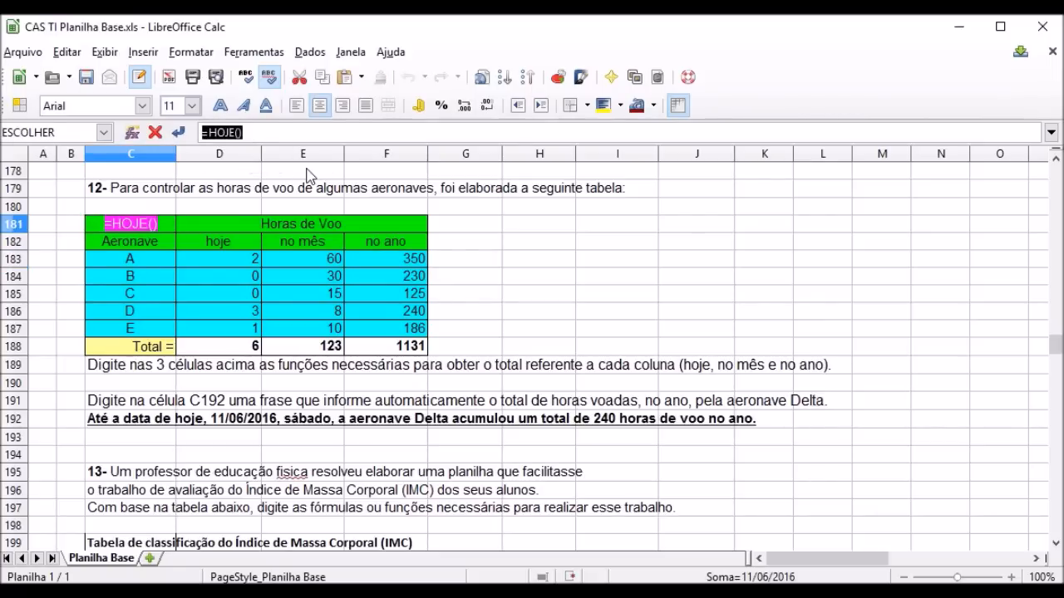
key("Return")
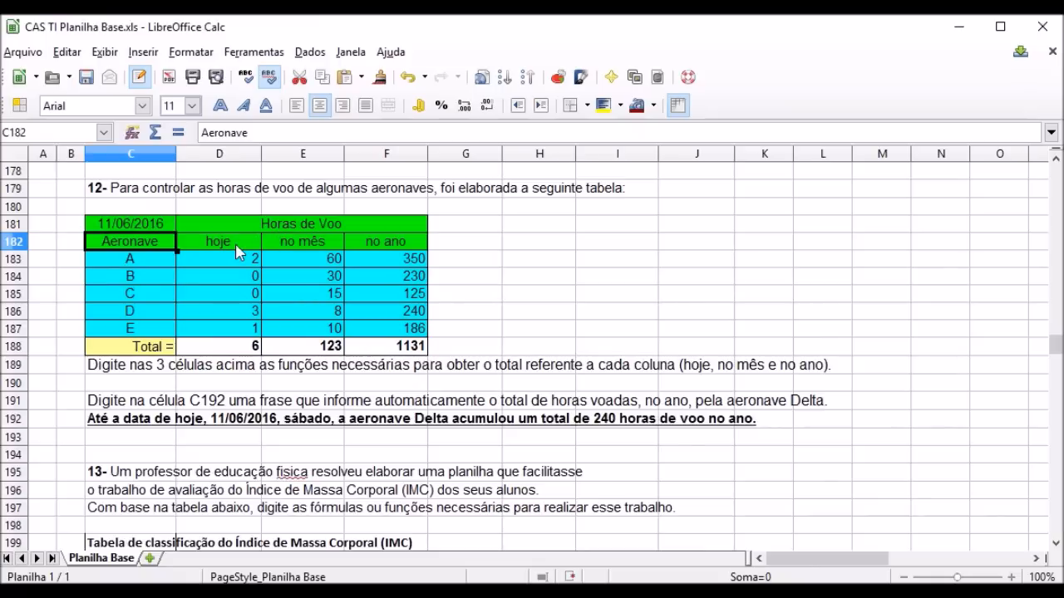
Inspect the SOMA formulas in D188, E188 and F188 that total each flight-hours column, without altering them
left_click(239, 349)
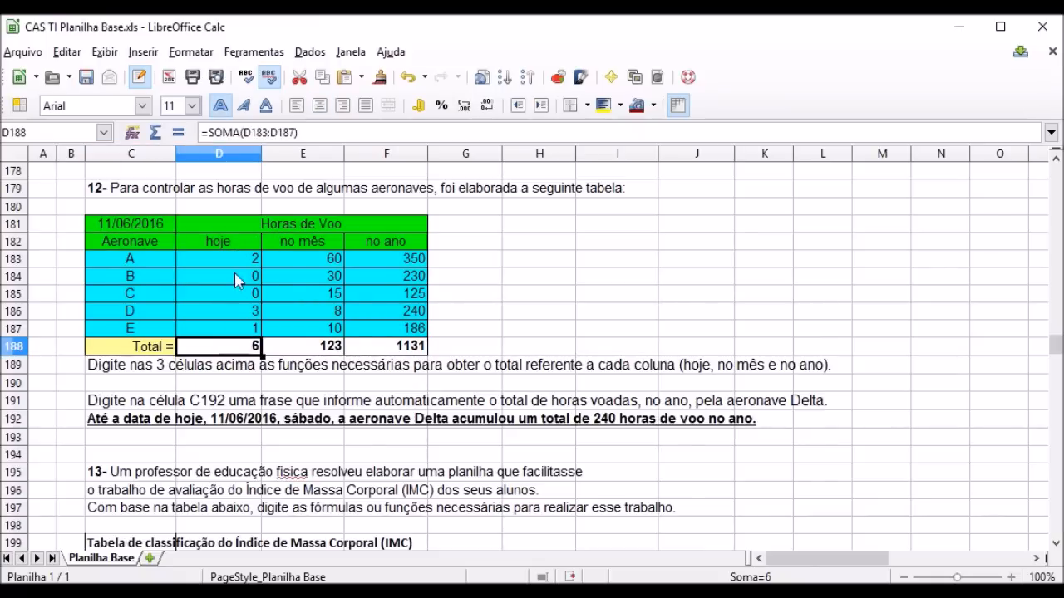
left_click_drag(305, 133, 200, 133)
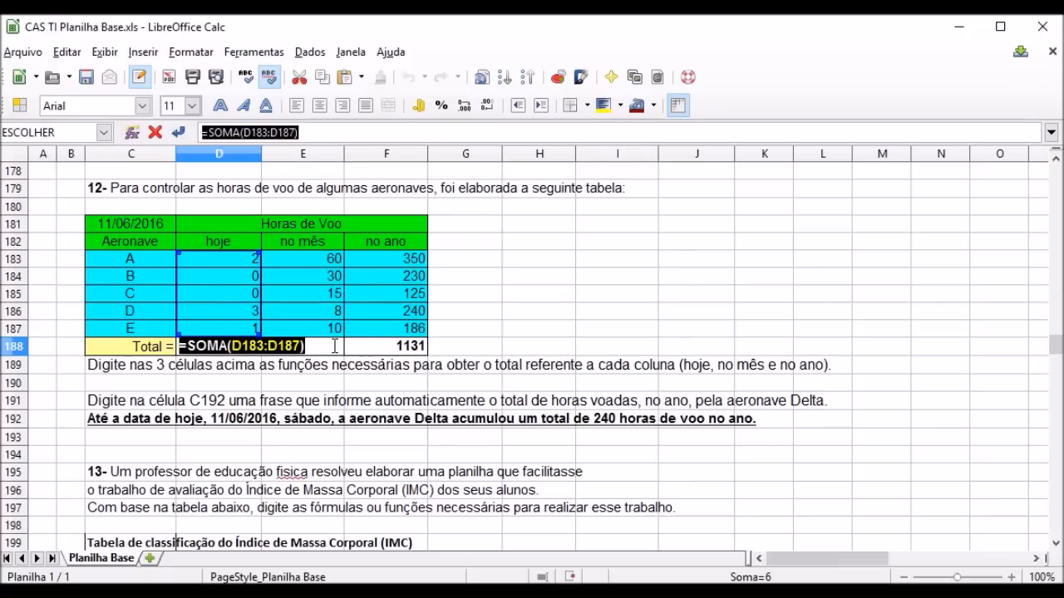
key("Return")
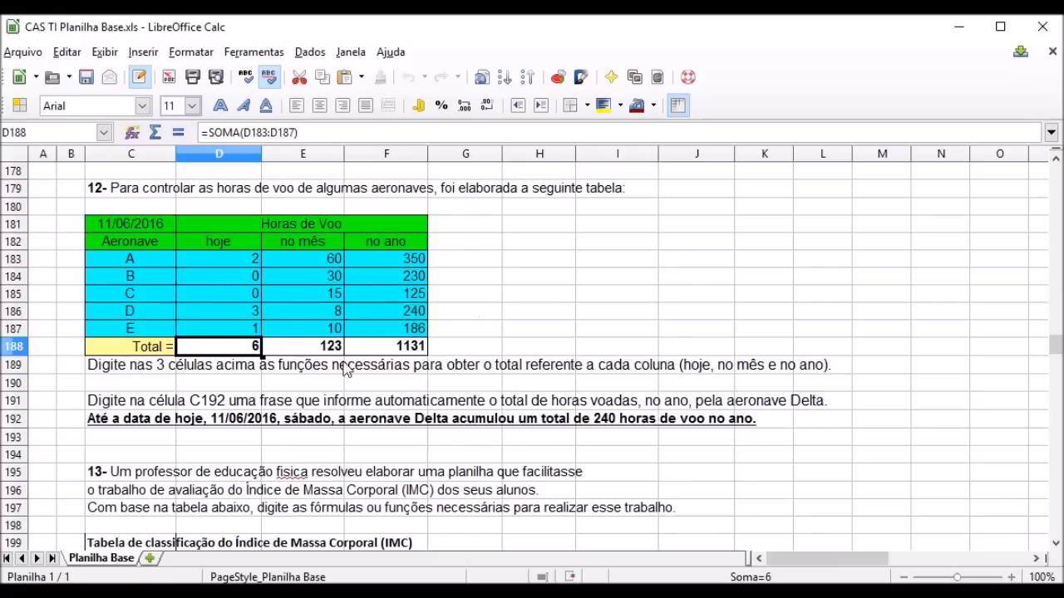
left_click(300, 349)
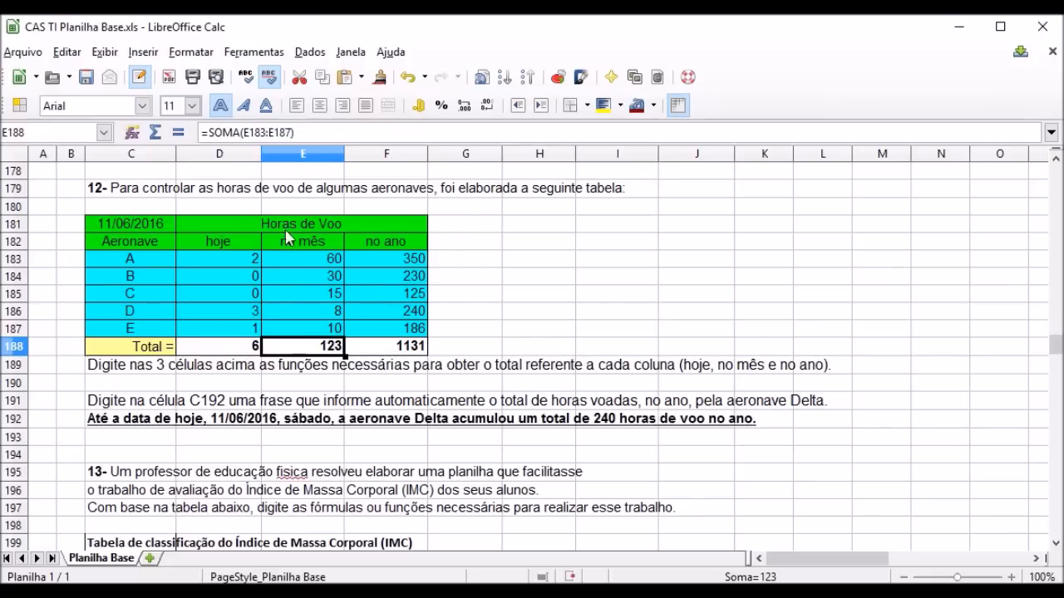
left_click(387, 349)
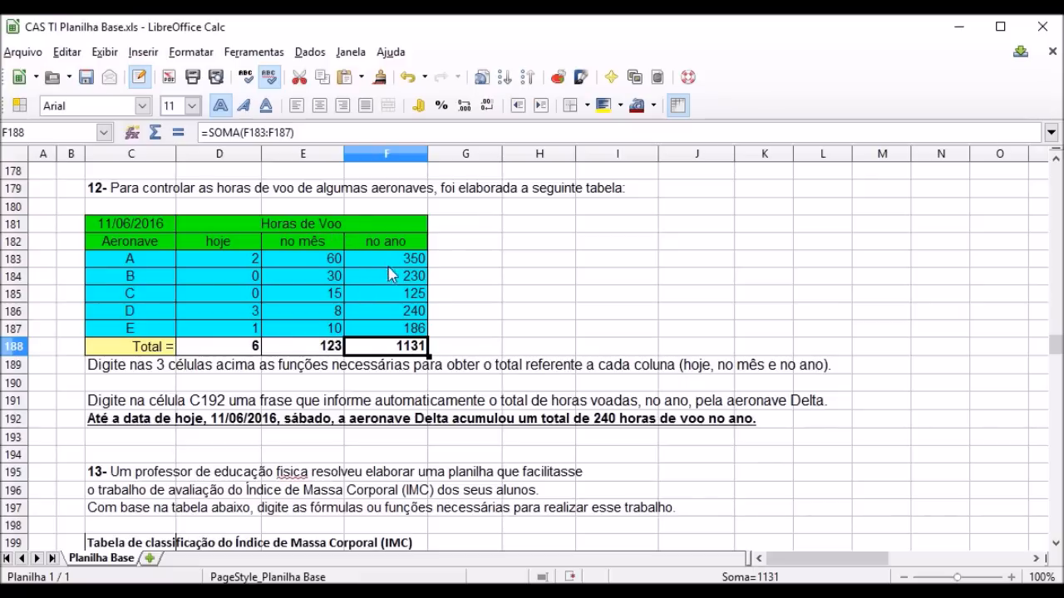
Format the yearly flight-hours total in F188 as a whole number with a thousands separator (-1.234) and save the workbook
right_click(385, 353)
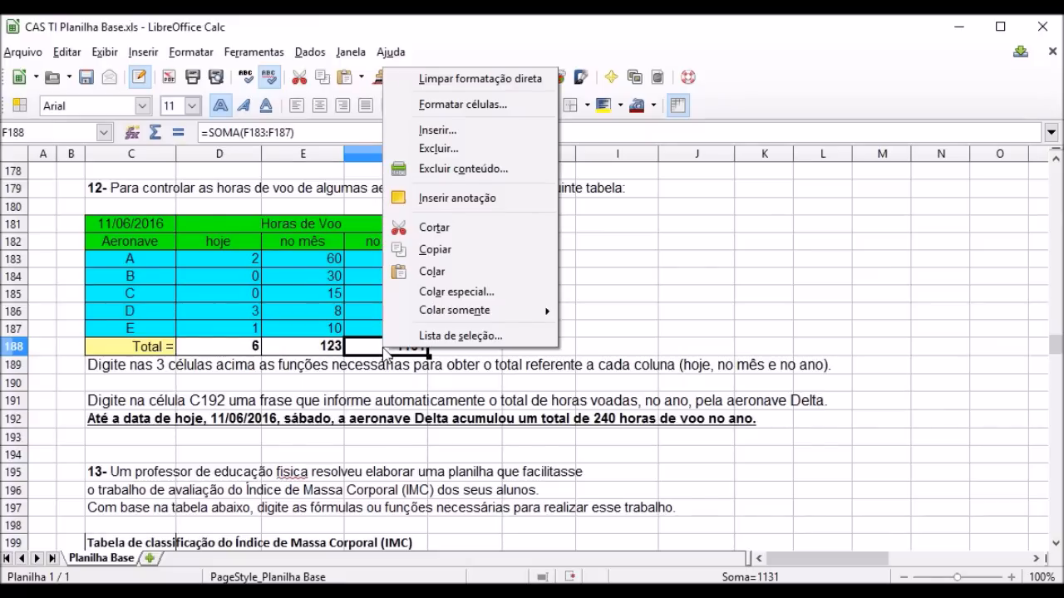
left_click(486, 113)
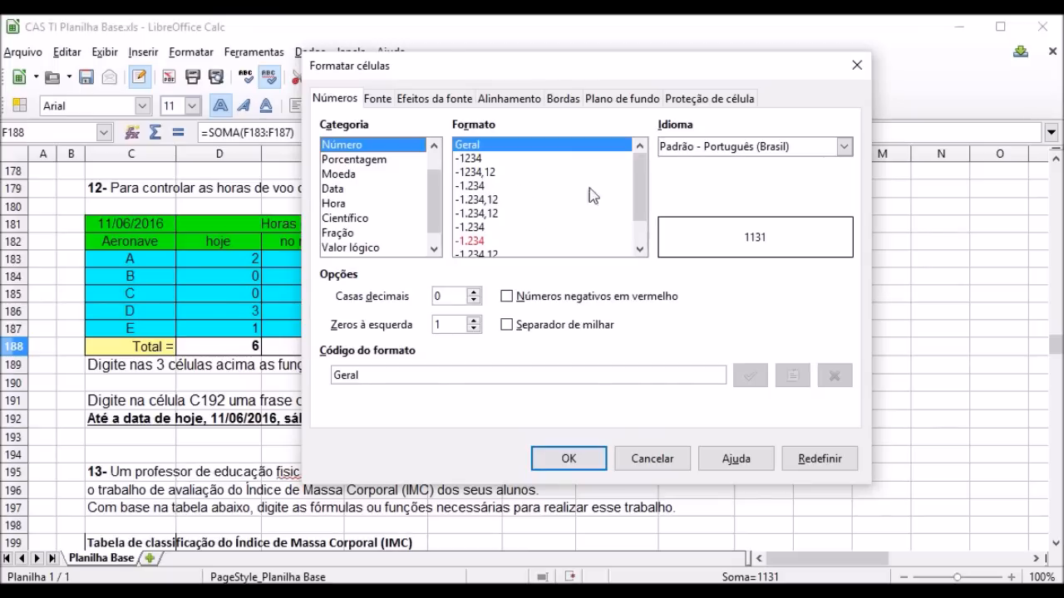
mouse_move(646, 203)
left_mouse_down()
mouse_move(648, 225)
mouse_move(650, 206)
left_mouse_up()
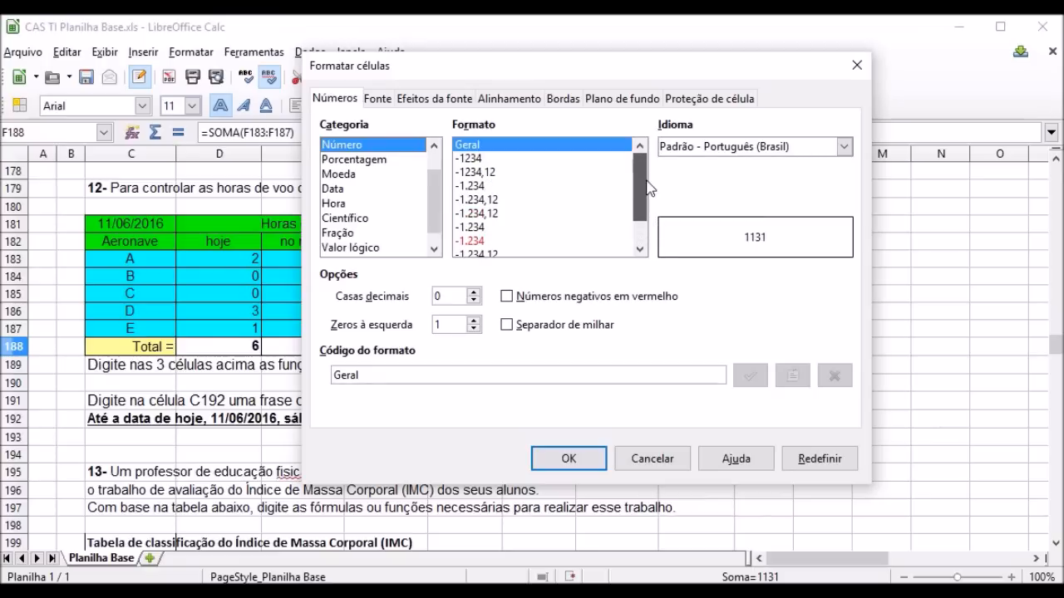
left_click(470, 193)
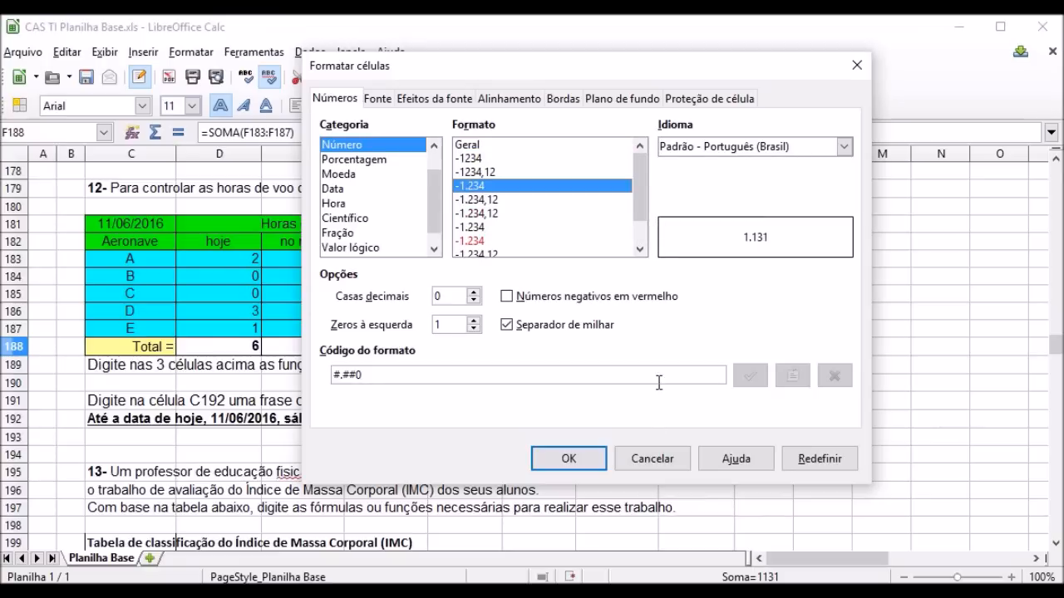
left_click(568, 459)
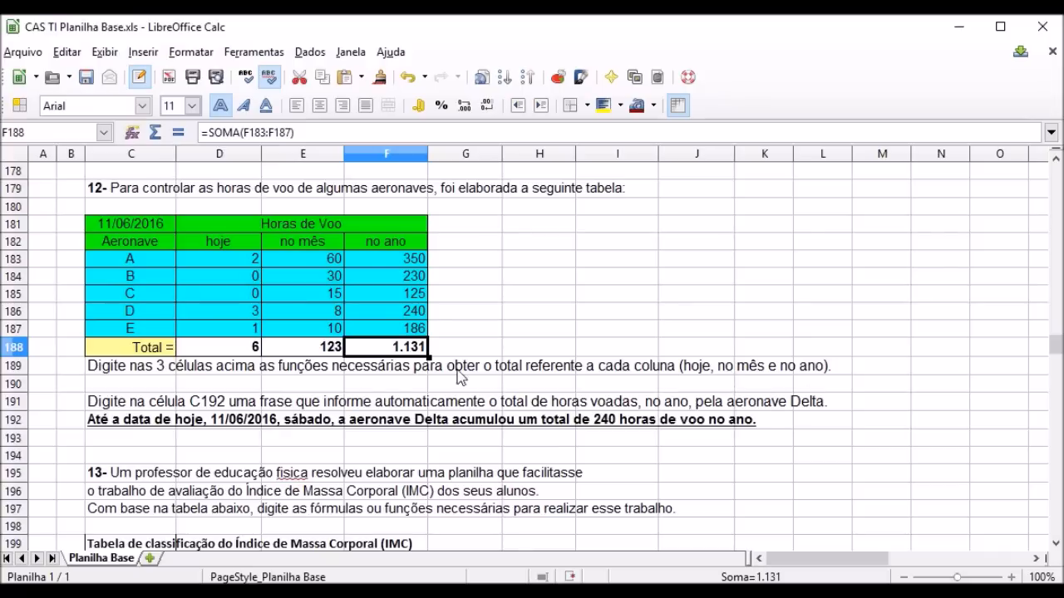
left_click(287, 354)
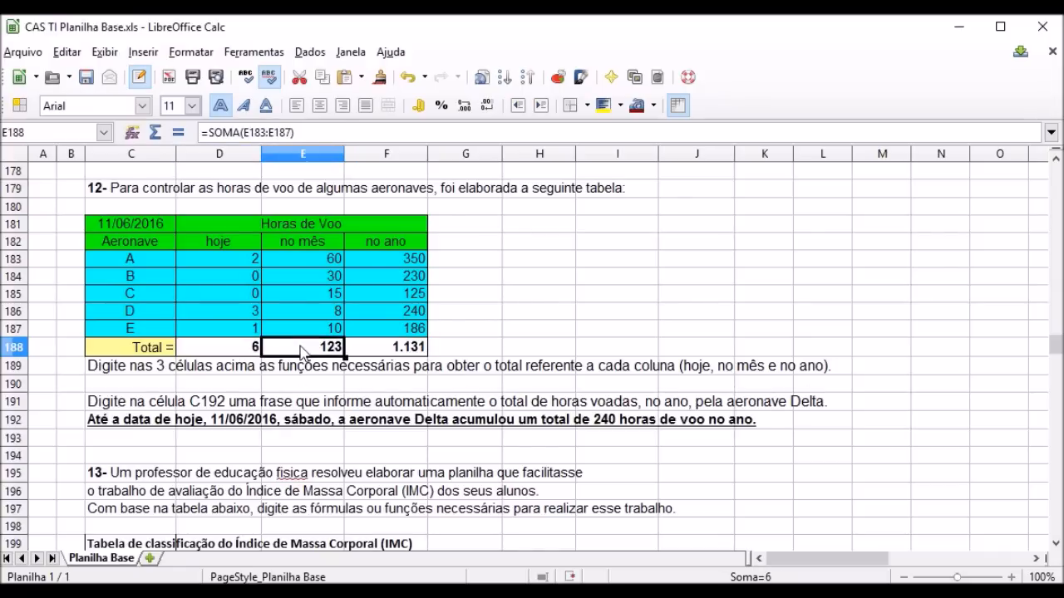
left_click(391, 352)
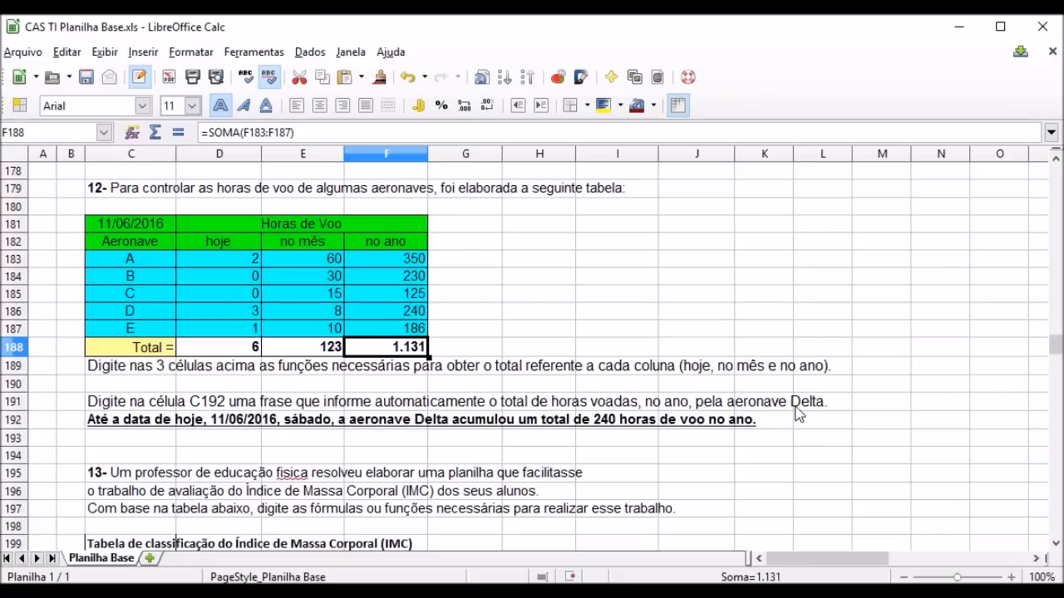
key("ctrl+s")
Examine the formula in C192 that builds the Delta aircraft sentence, along with its source cells C181 and F186, leaving it as is
left_click(133, 224)
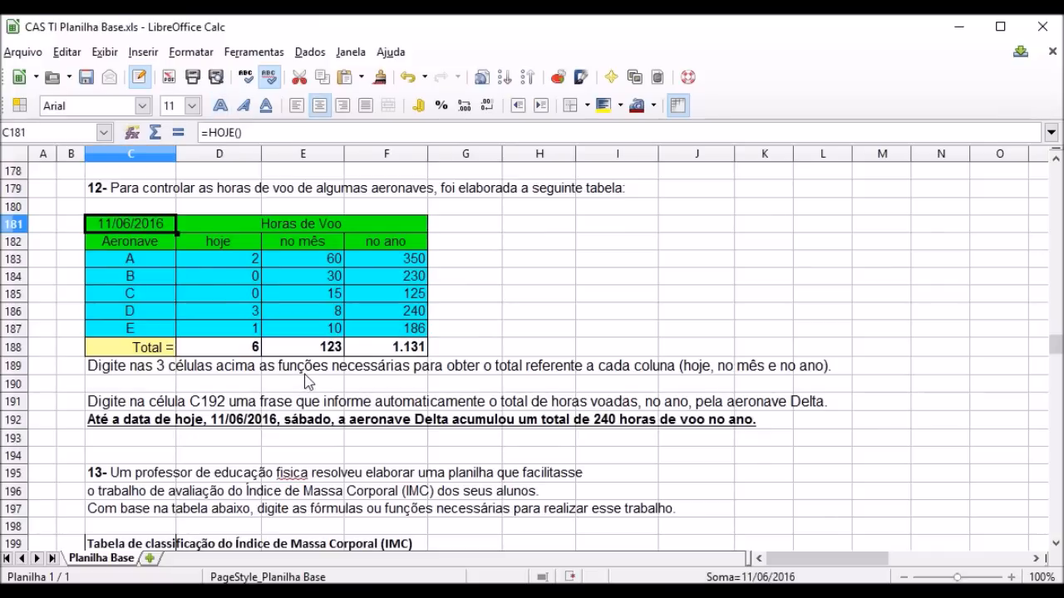
left_click(413, 319)
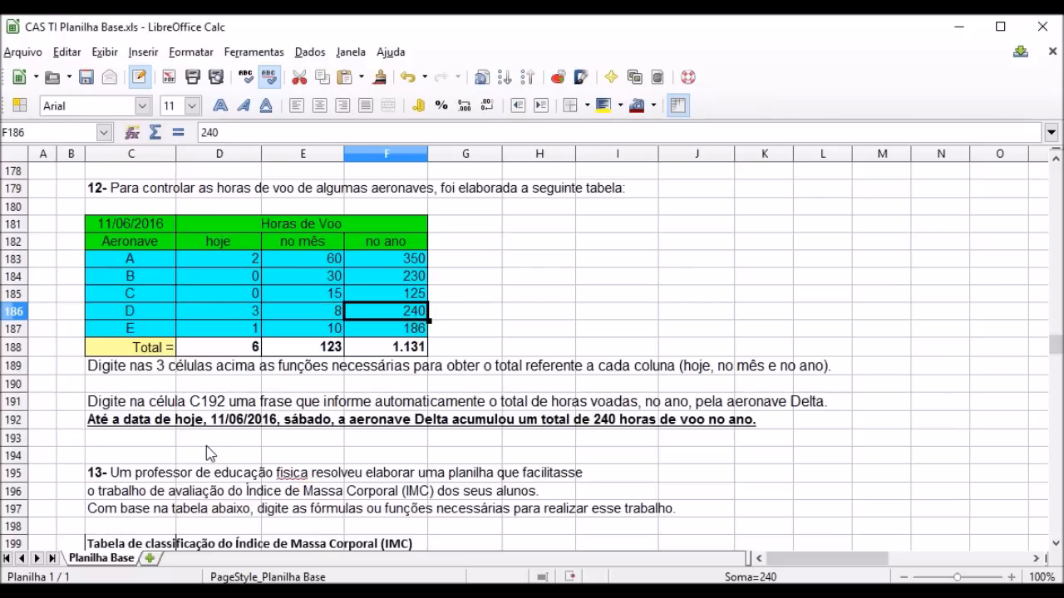
left_click(134, 422)
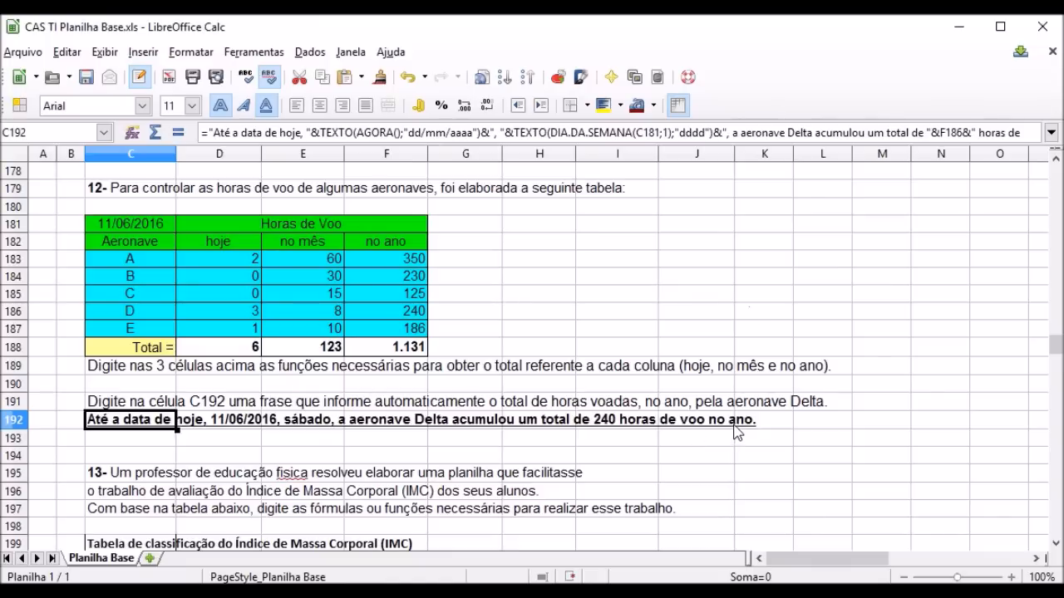
left_click_drag(896, 132, 1028, 142)
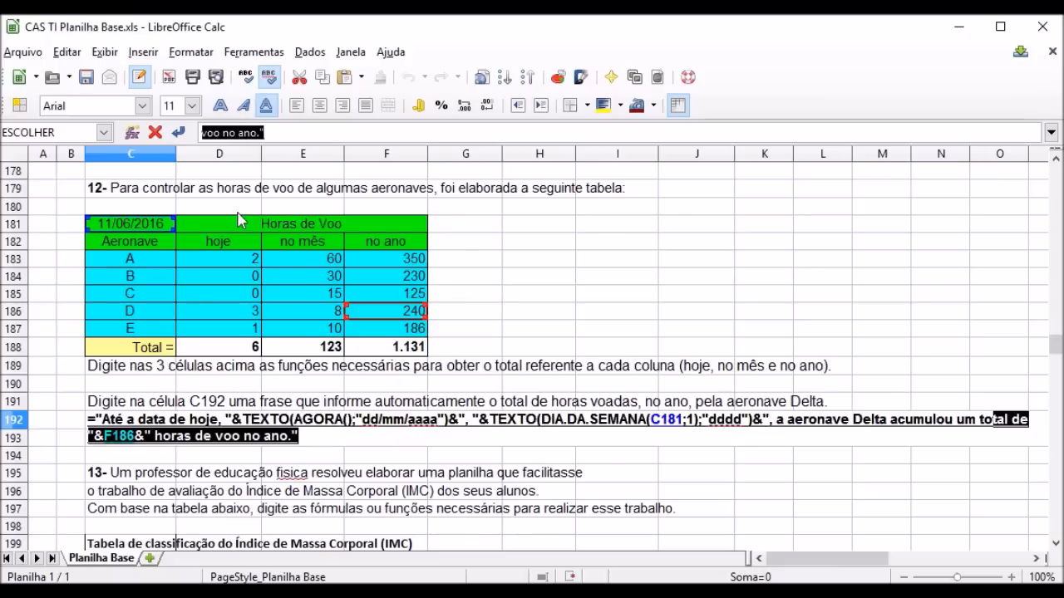
key("Return")
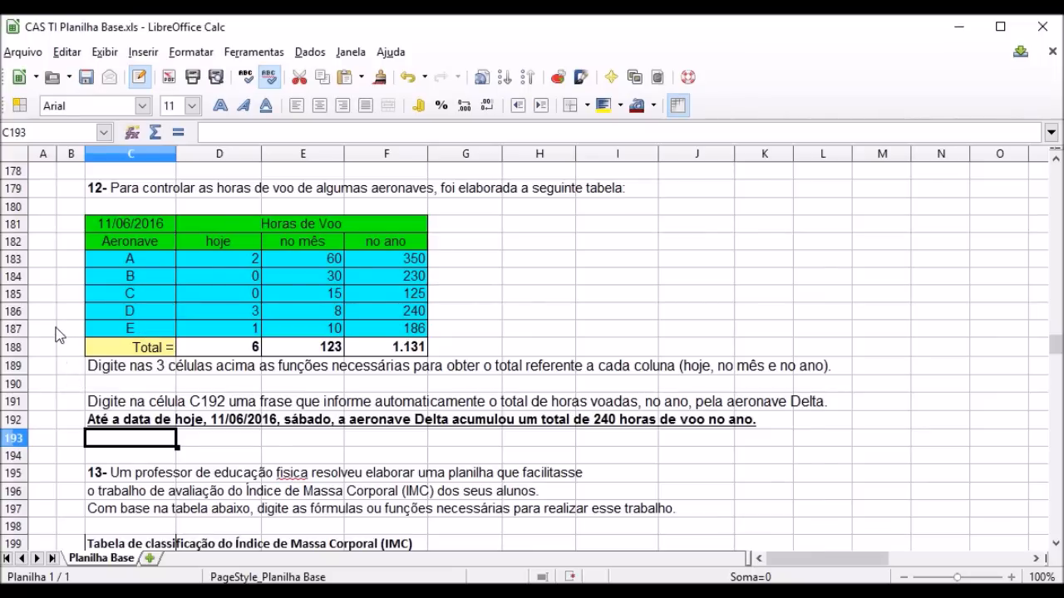
Go to exercise 13 and inspect the weight in E209, the height in E212 and the IMC formula in E215 without altering them
left_click(72, 190)
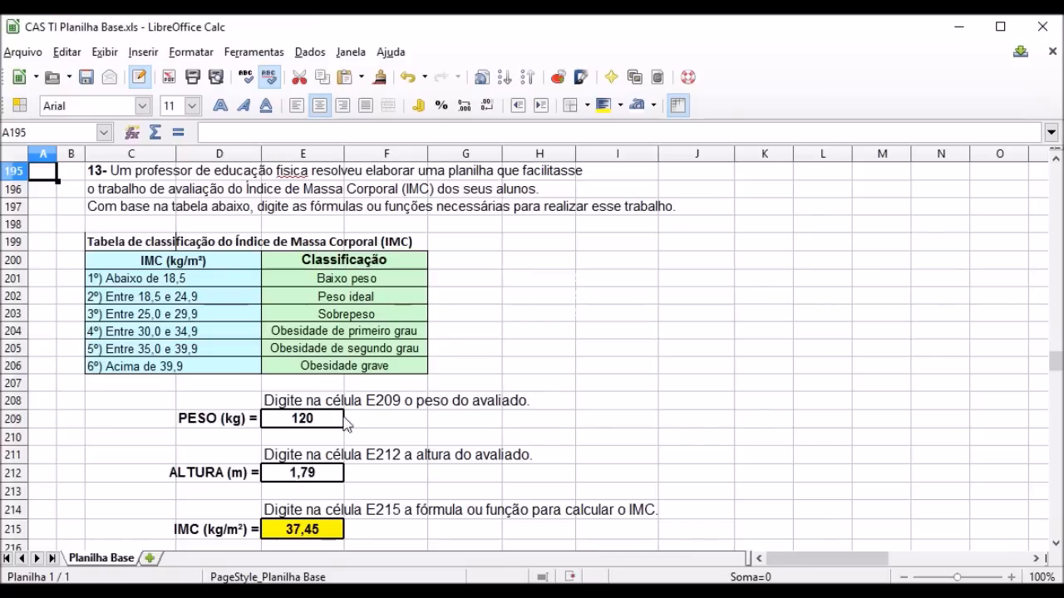
left_click(324, 427)
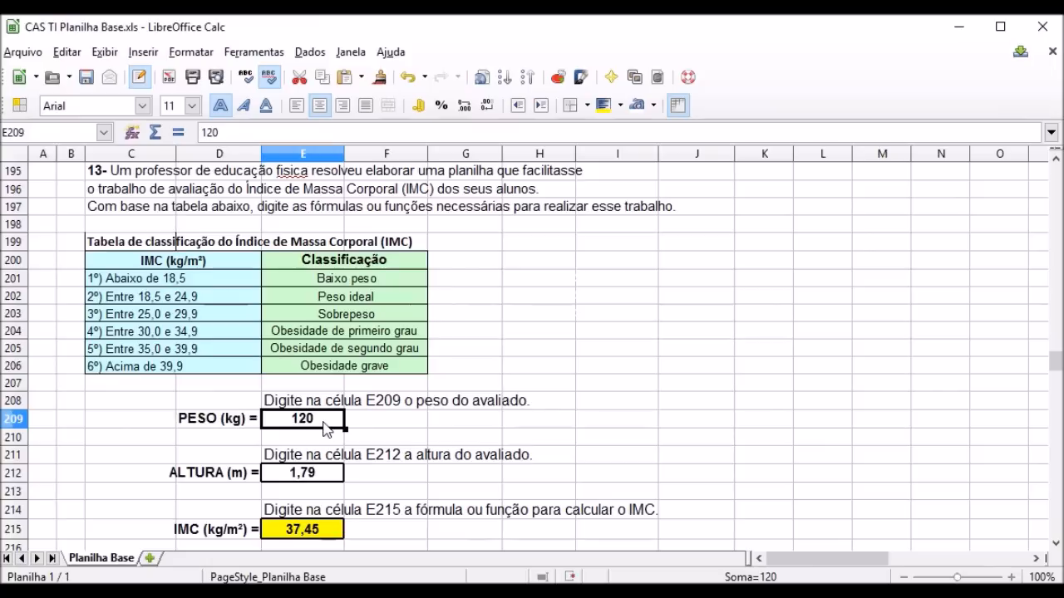
left_click(326, 477)
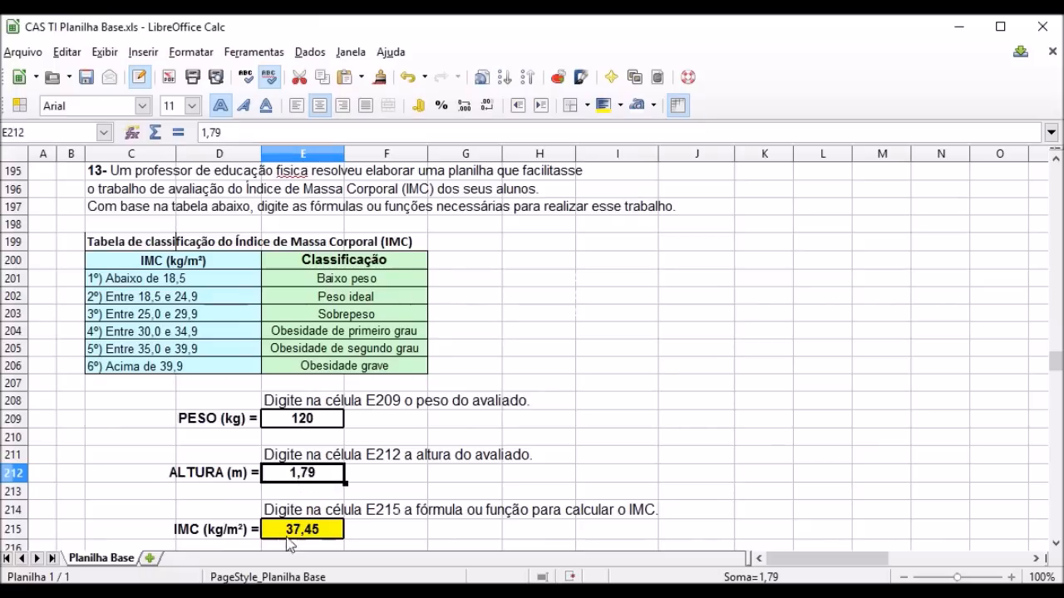
left_click(303, 532)
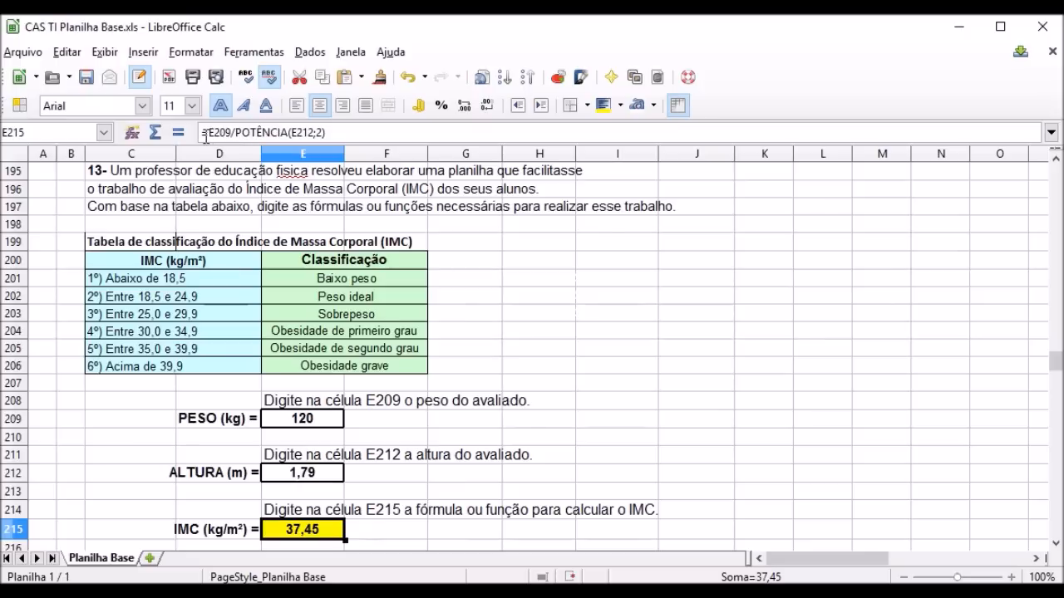
left_click_drag(206, 136, 333, 135)
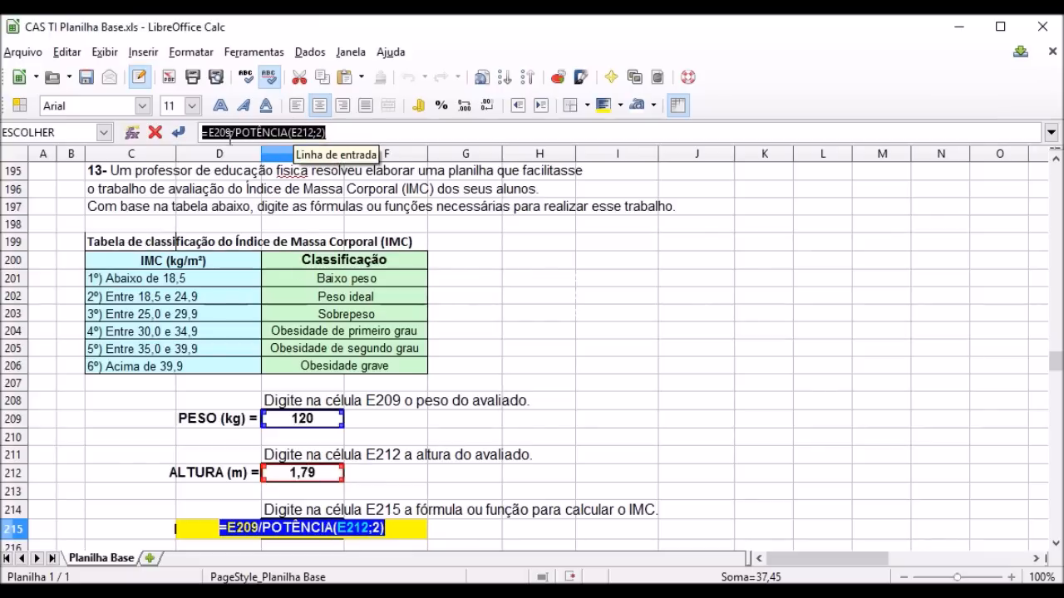
left_click(332, 131)
key("Return")
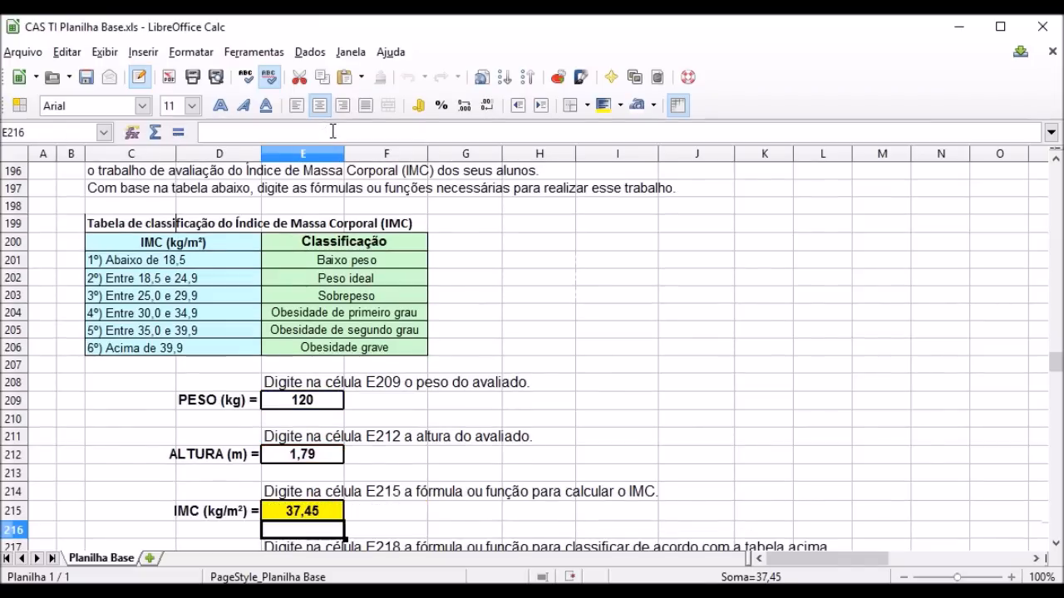
left_click(307, 515)
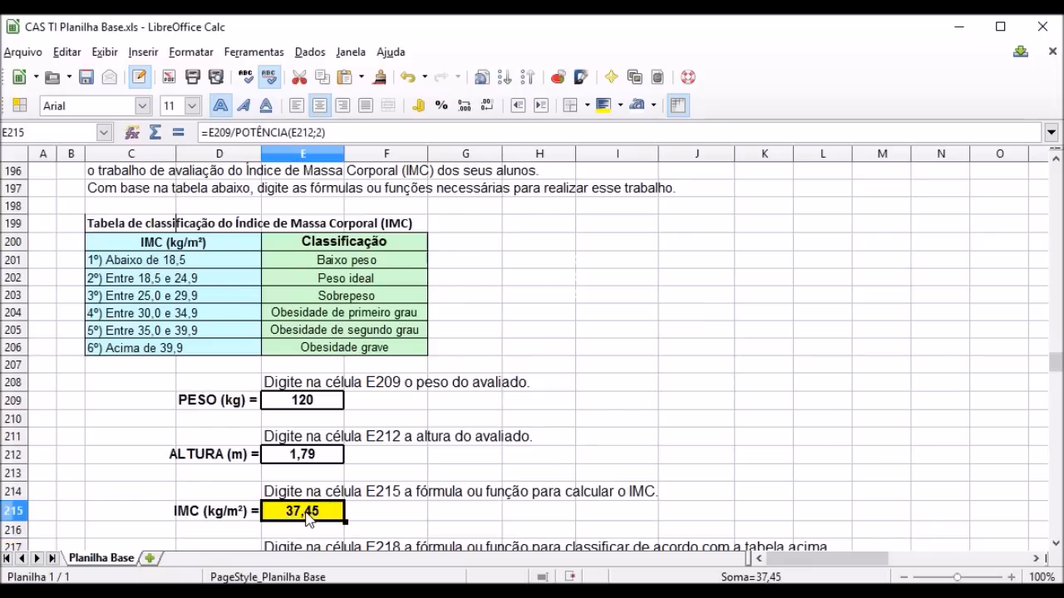
Set the evaluated person's weight in E209 to 80 kg and the height in E212 to 1,68 m
left_click(313, 406)
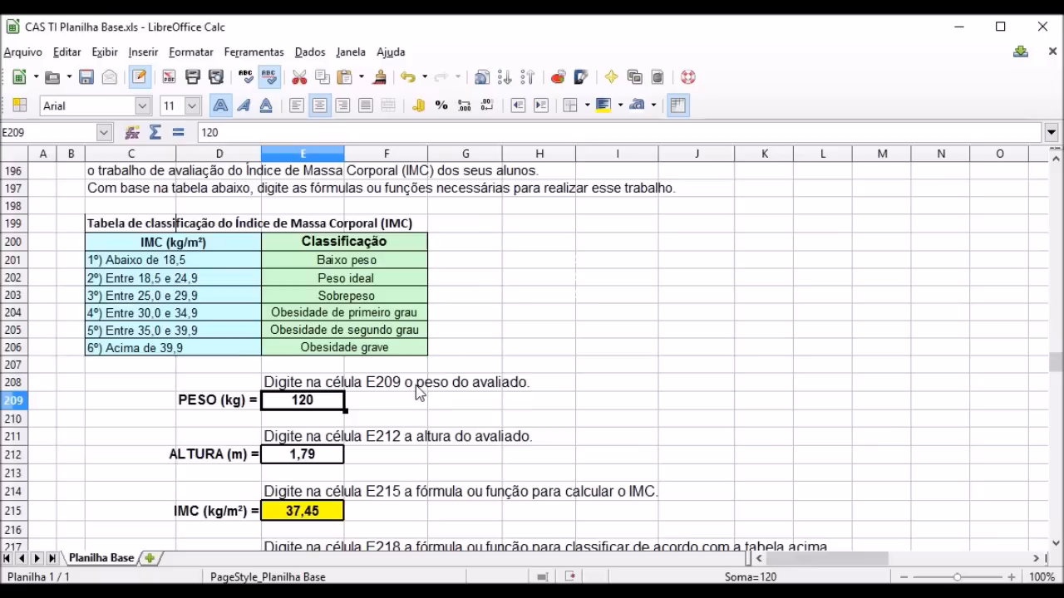
type("80")
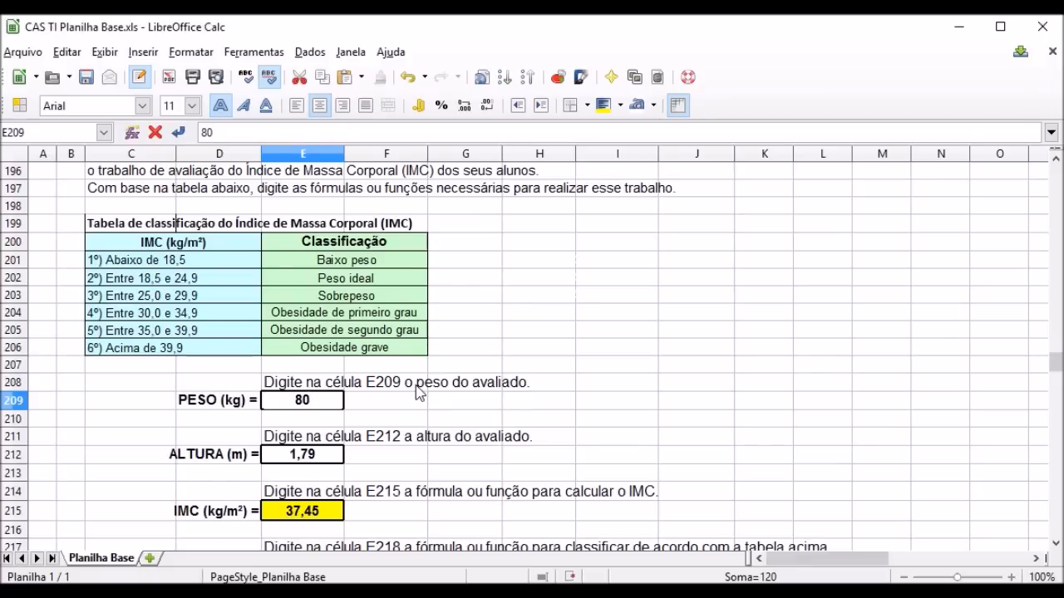
key("Return")
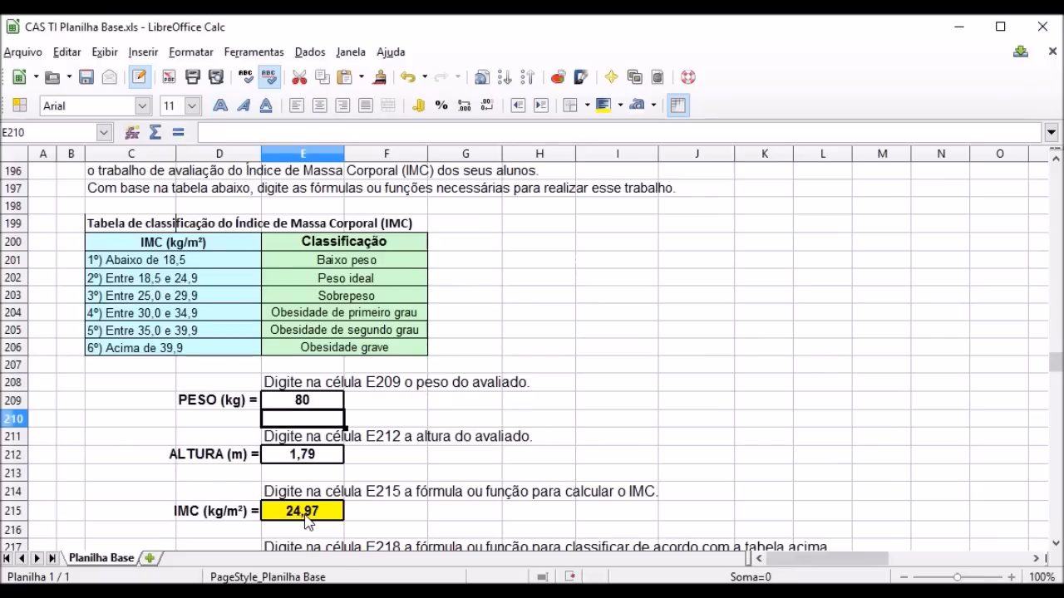
left_click(314, 457)
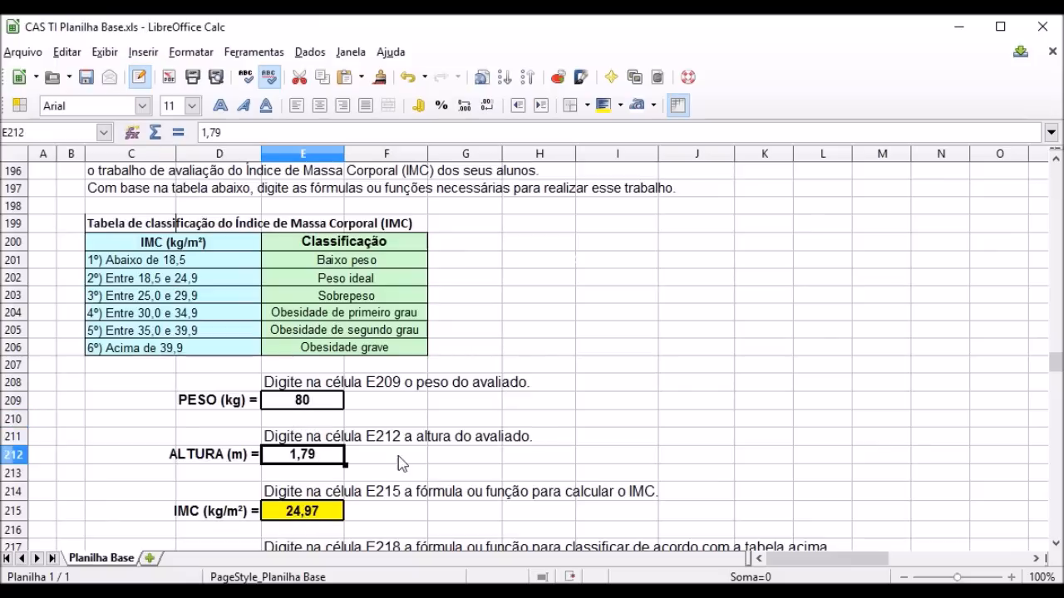
type("1")
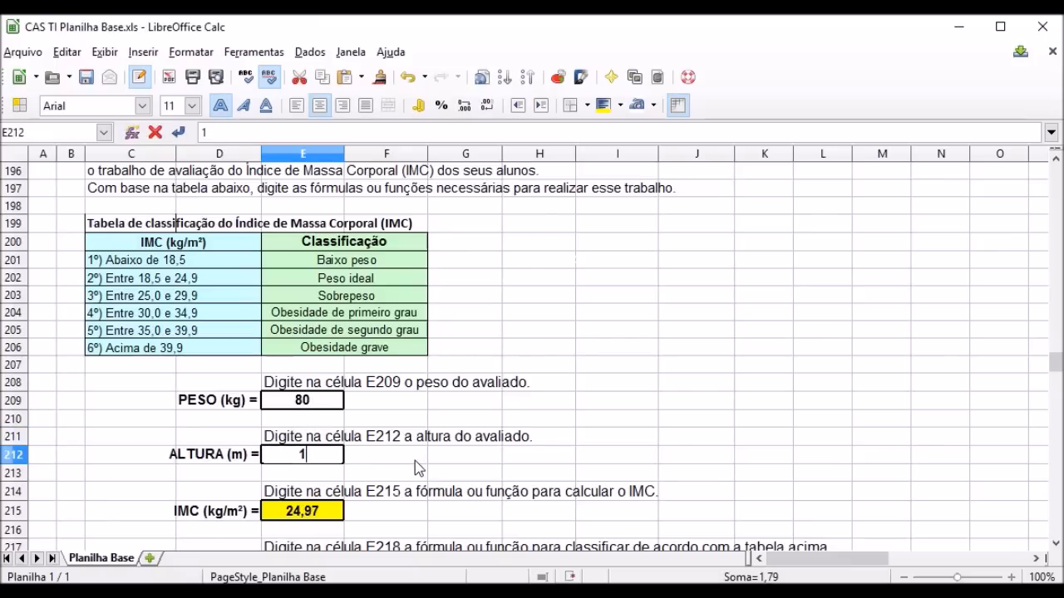
type(",68")
key("Return")
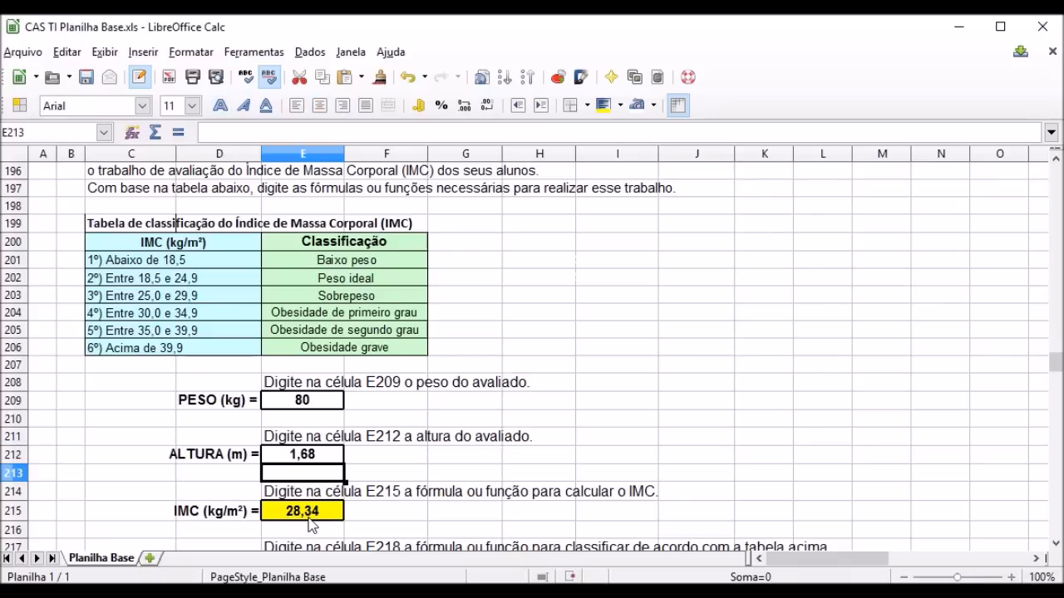
Inspect the nested SE formula in E218 that classifies the IMC, comparing it with the IMC calculation in E215
left_click(305, 516)
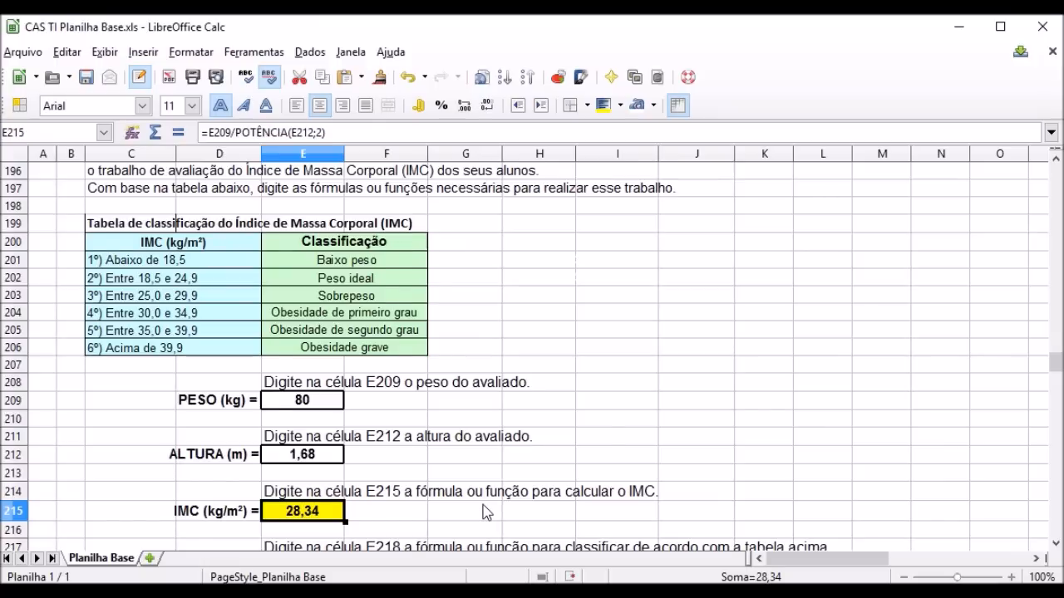
scroll(485, 511, "down", 1)
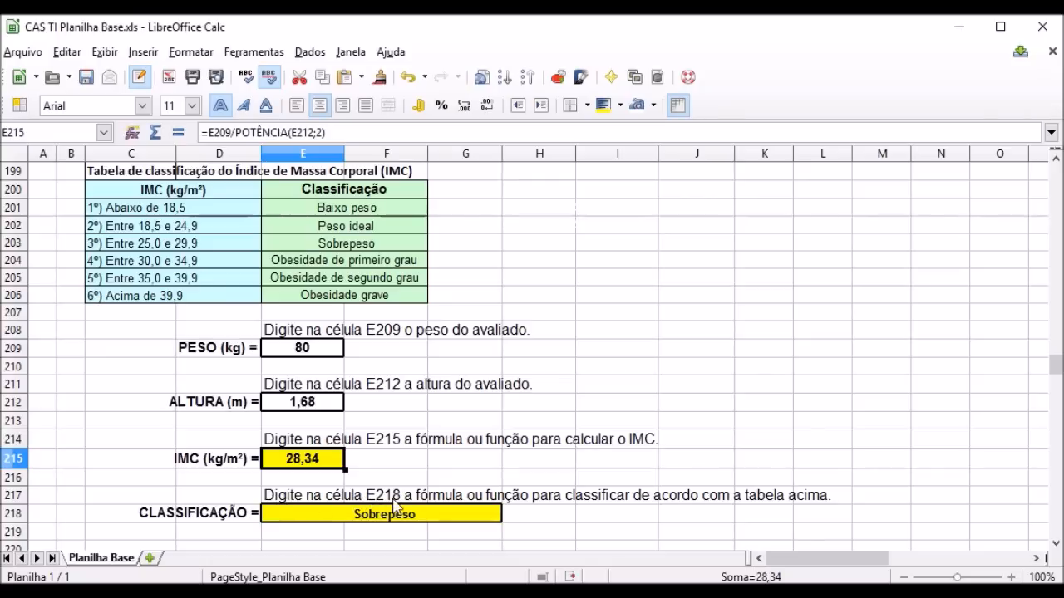
left_click(306, 519)
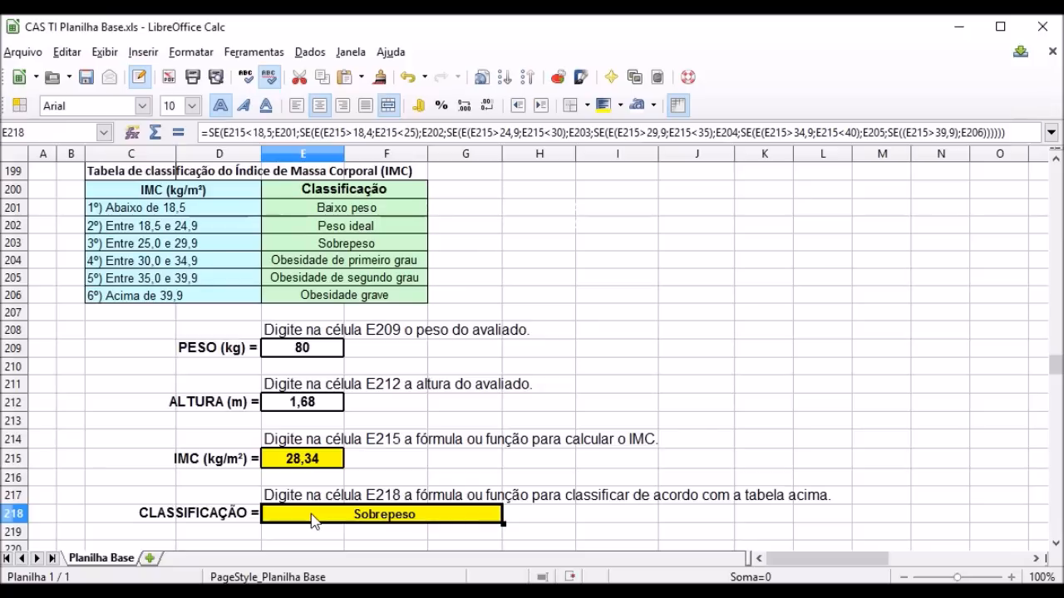
left_click(313, 466)
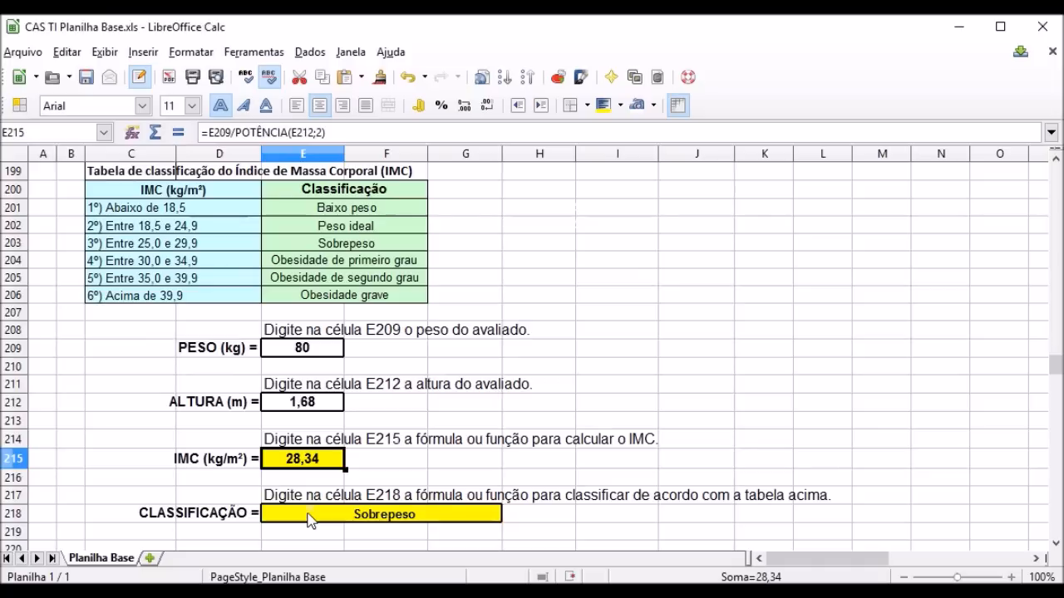
left_click(309, 519)
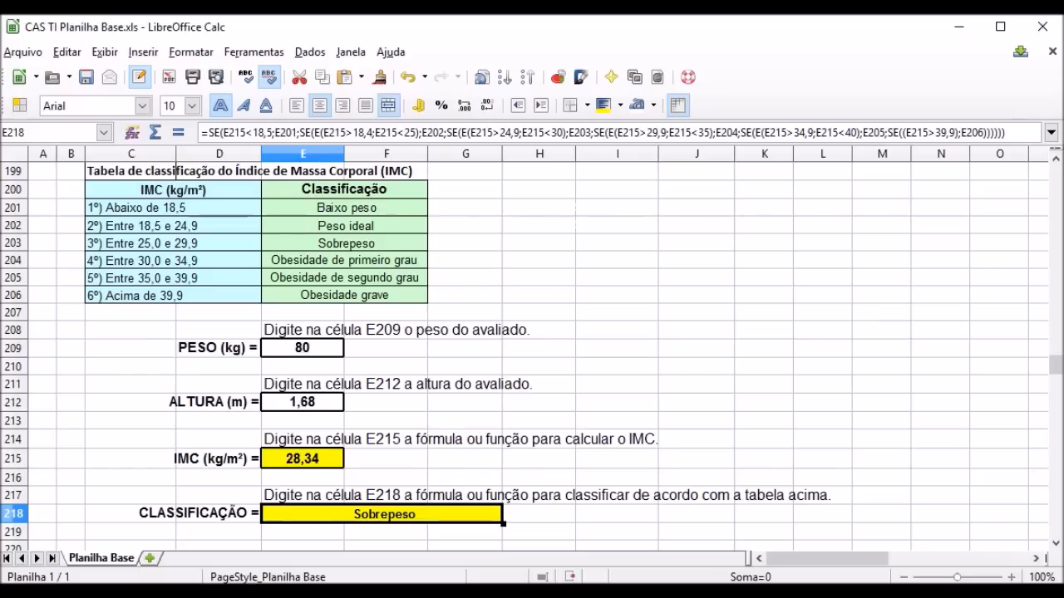
Switch to Notepad (Bloco de notas), copy the formula =SE(E215<18,5;E201;"NADA CONSTA") and paste it into cell H200 of the spreadsheet
key("alt+Tab")
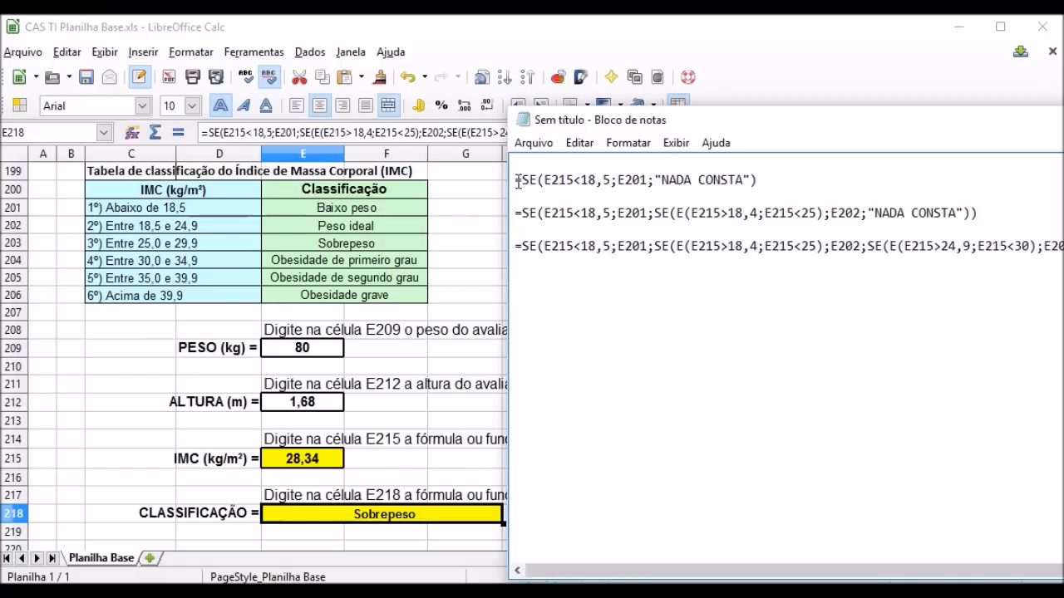
left_click_drag(514, 177, 760, 181)
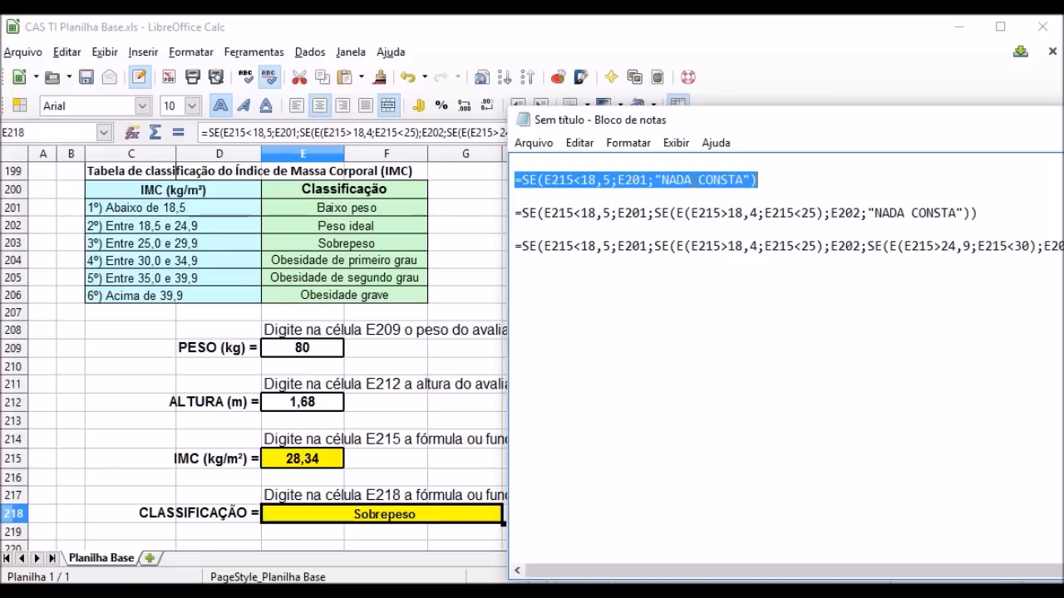
right_click(691, 181)
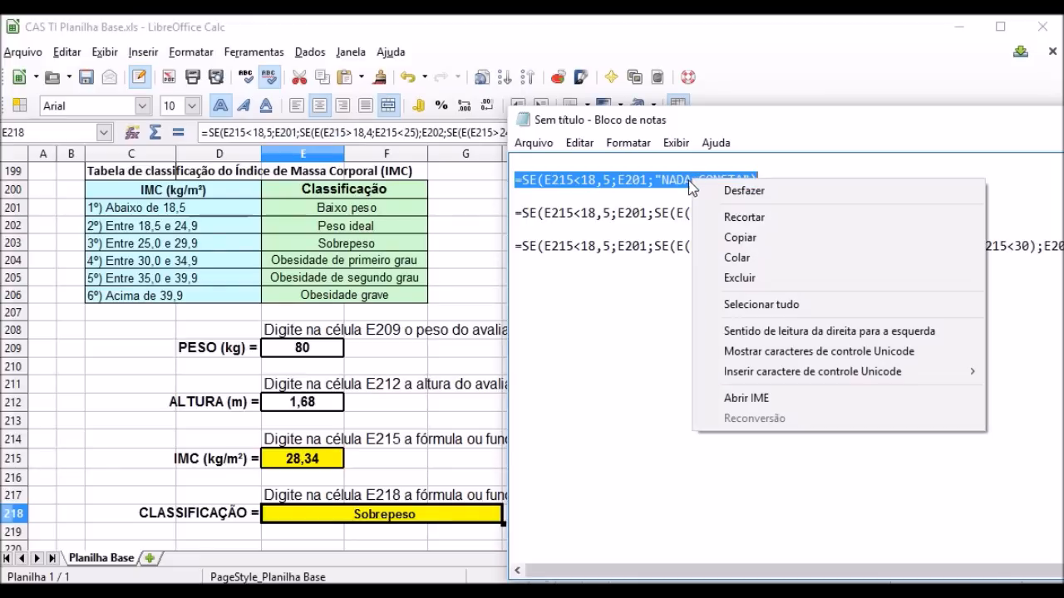
left_click(750, 240)
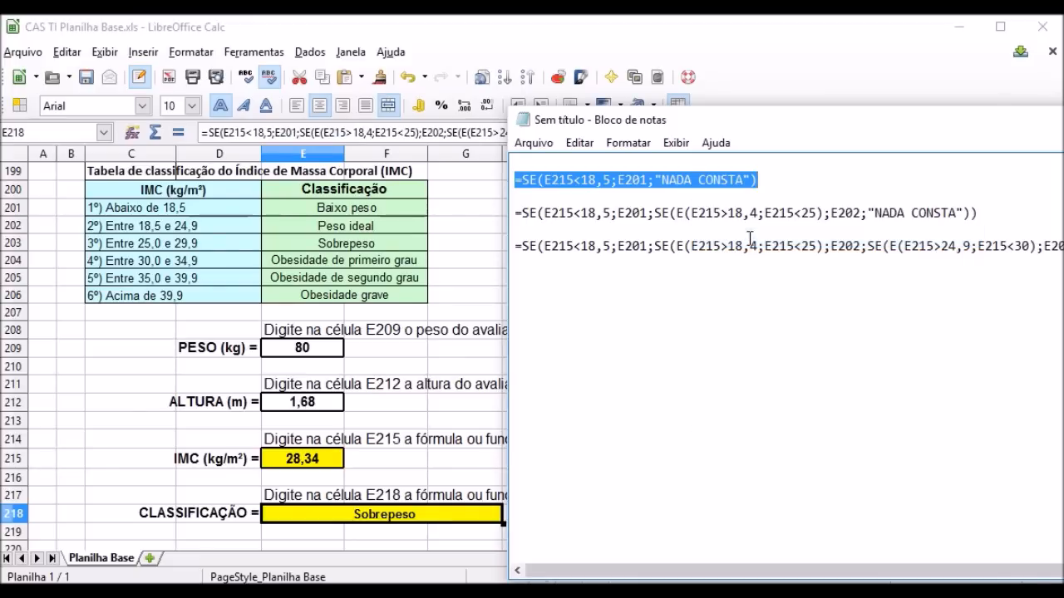
left_click(467, 245)
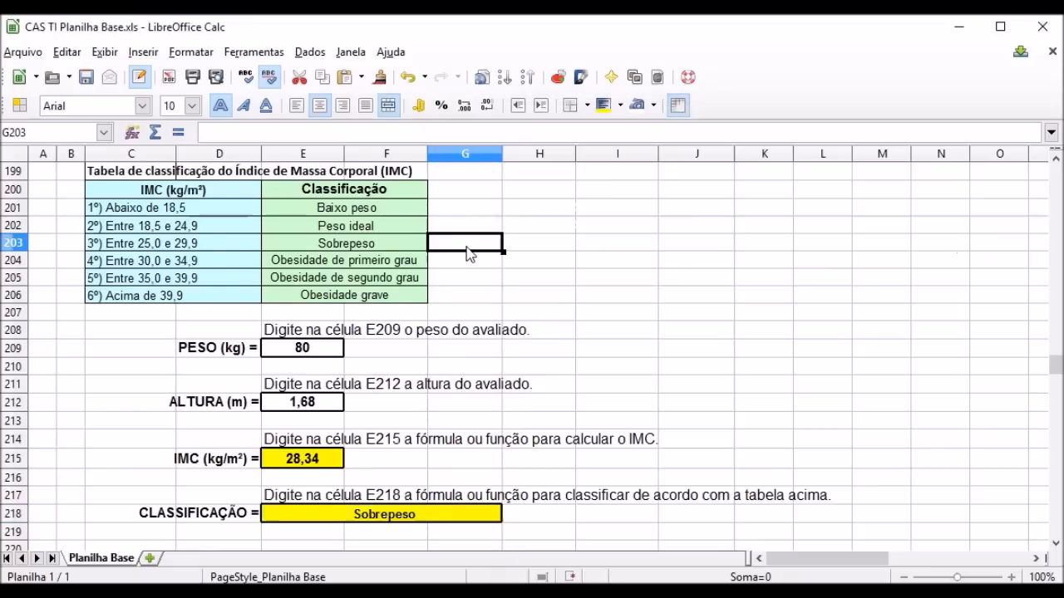
left_click(538, 191)
right_click(537, 189)
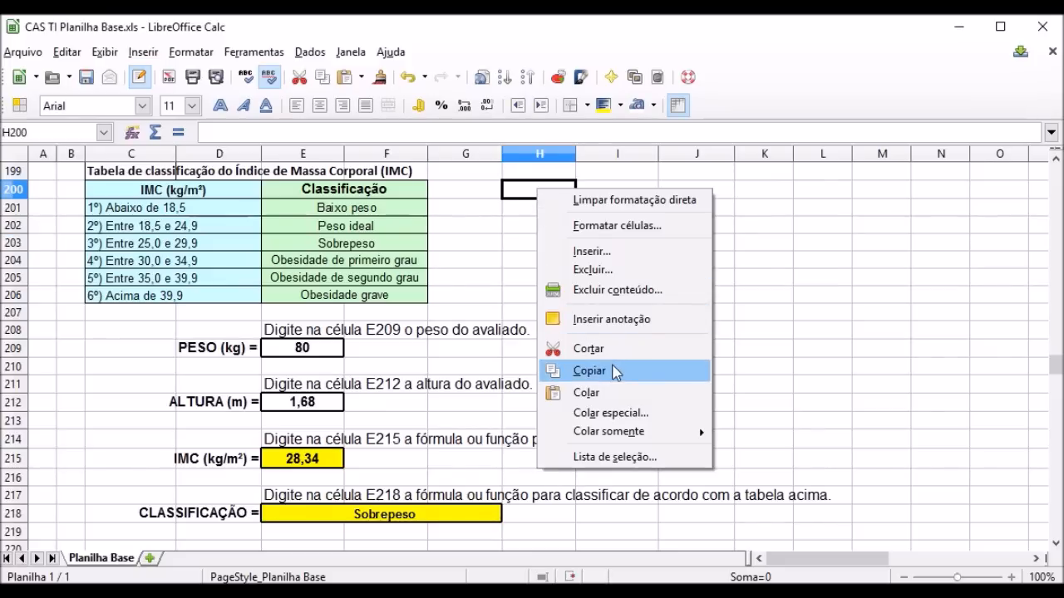
left_click(592, 393)
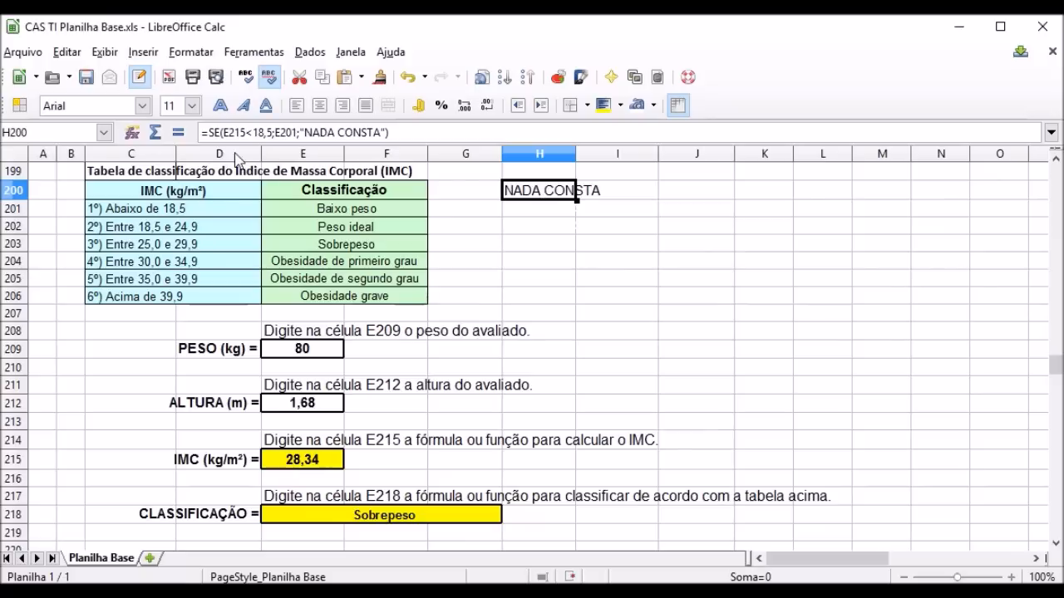
Examine the single-condition SE formula in H200 and its references to E215 and E201, leaving it as is
left_click(202, 133)
left_click_drag(202, 133, 389, 133)
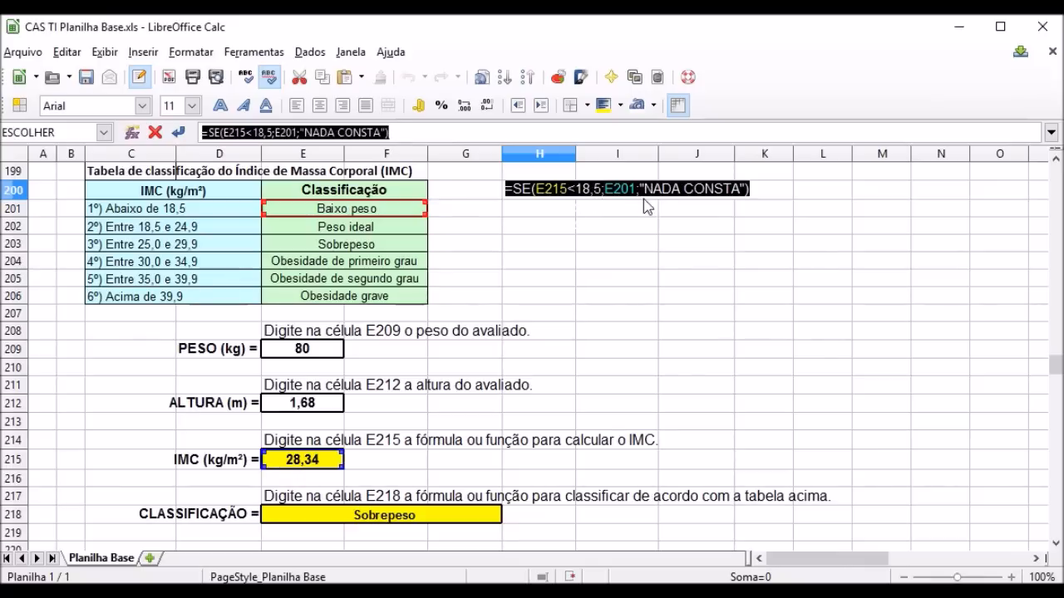
left_click(760, 183)
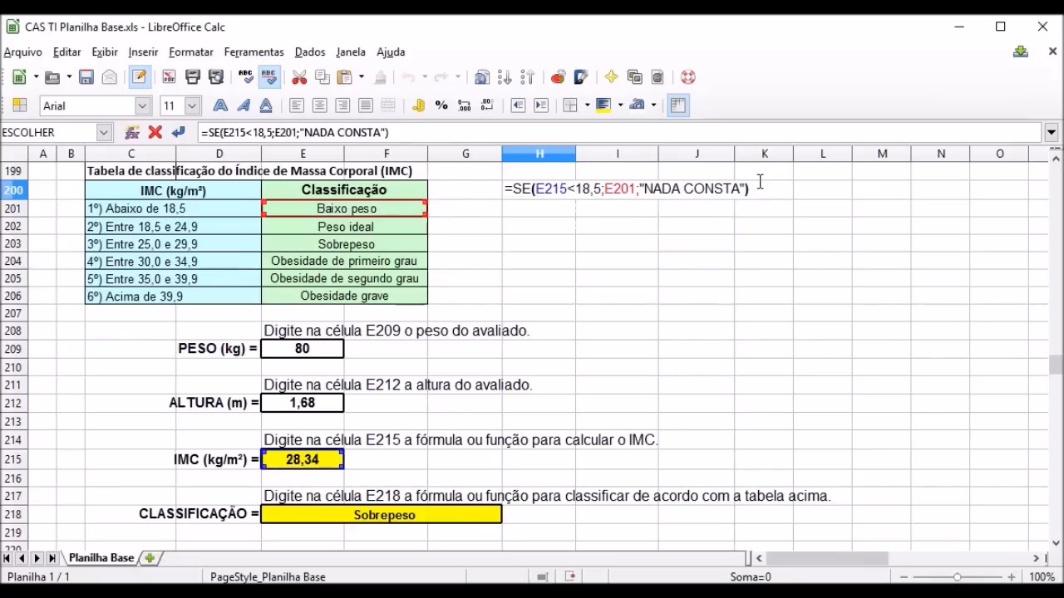
key("Return")
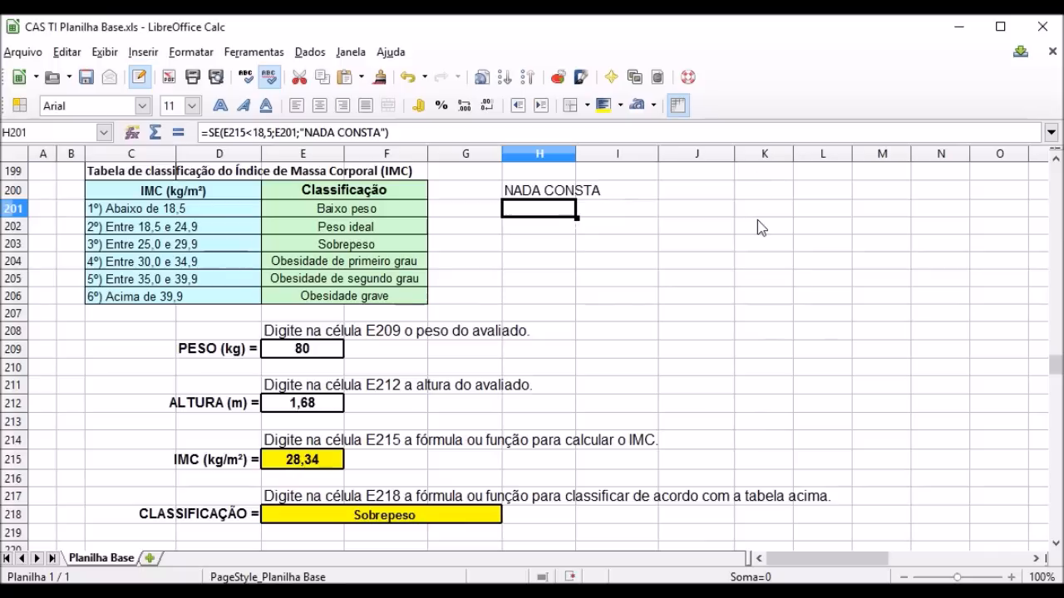
left_click(537, 197)
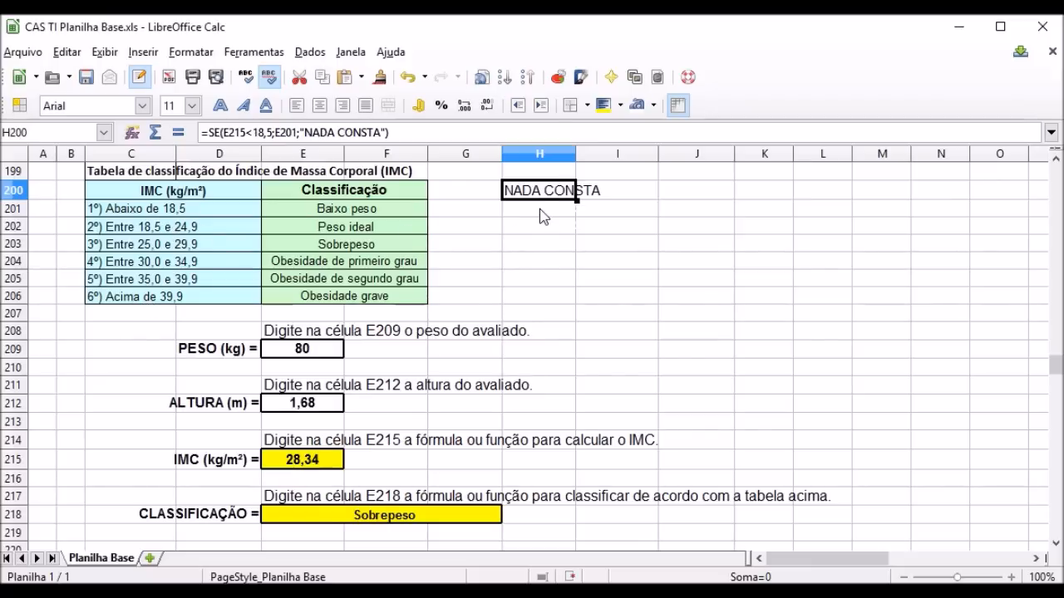
Copy =SE(E215<18,5;E201;SE(E(E215>18,4;E215<25);E202;"NADA CONSTA")) from Notepad into H201 and set that cell's font colour to black
left_click(1063, 180)
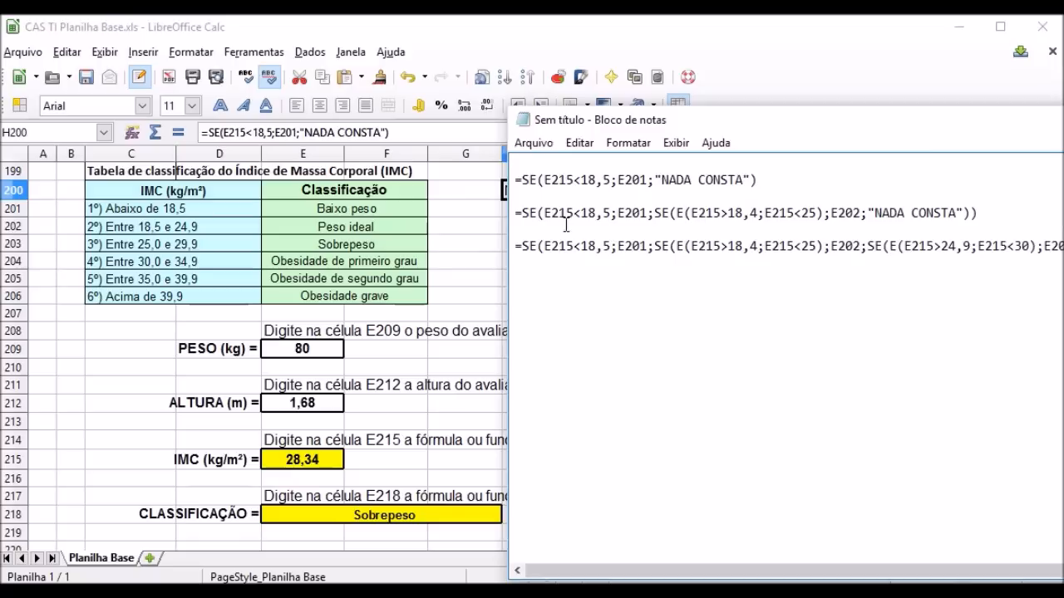
left_click_drag(517, 216, 979, 213)
right_click(855, 213)
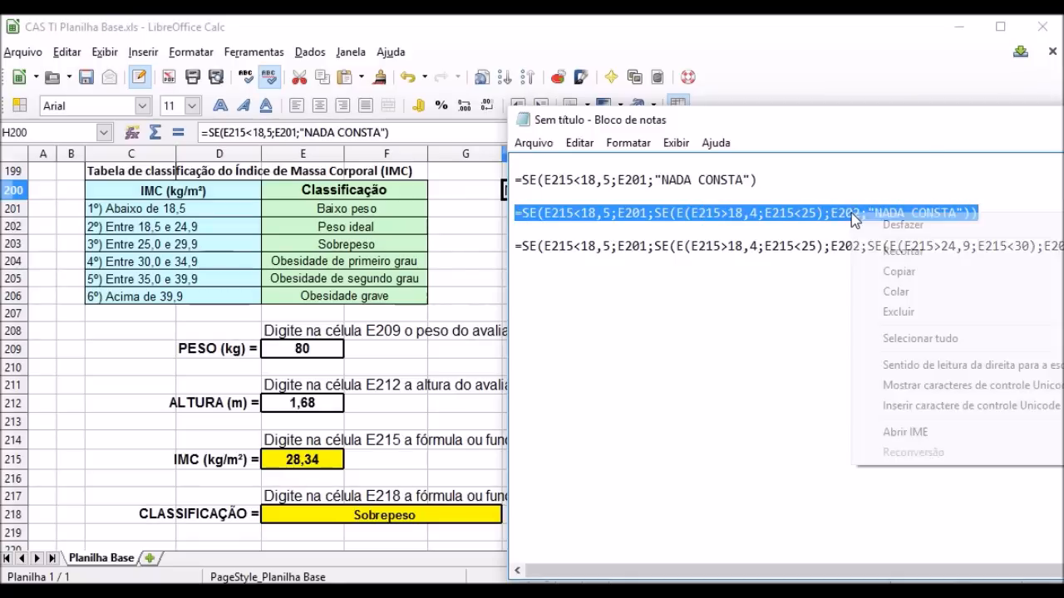
left_click(913, 268)
left_click(477, 228)
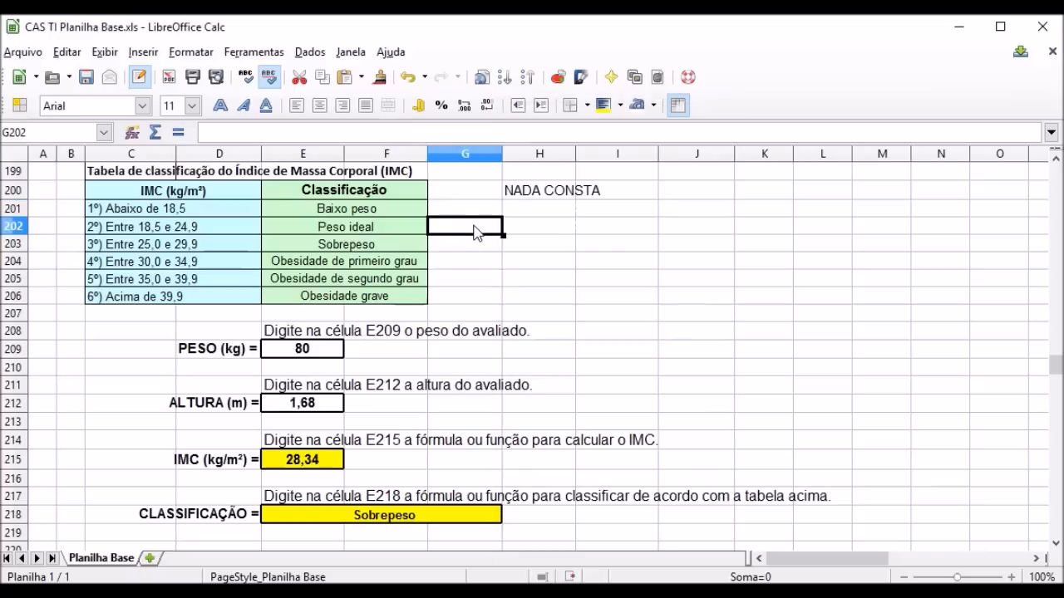
left_click(553, 209)
right_click(553, 209)
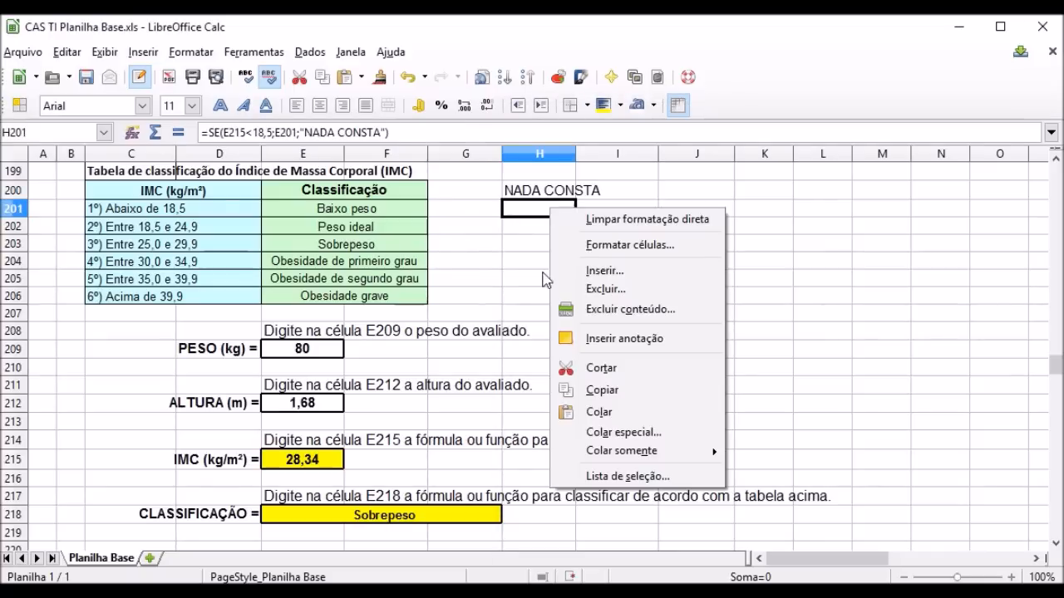
left_click(617, 413)
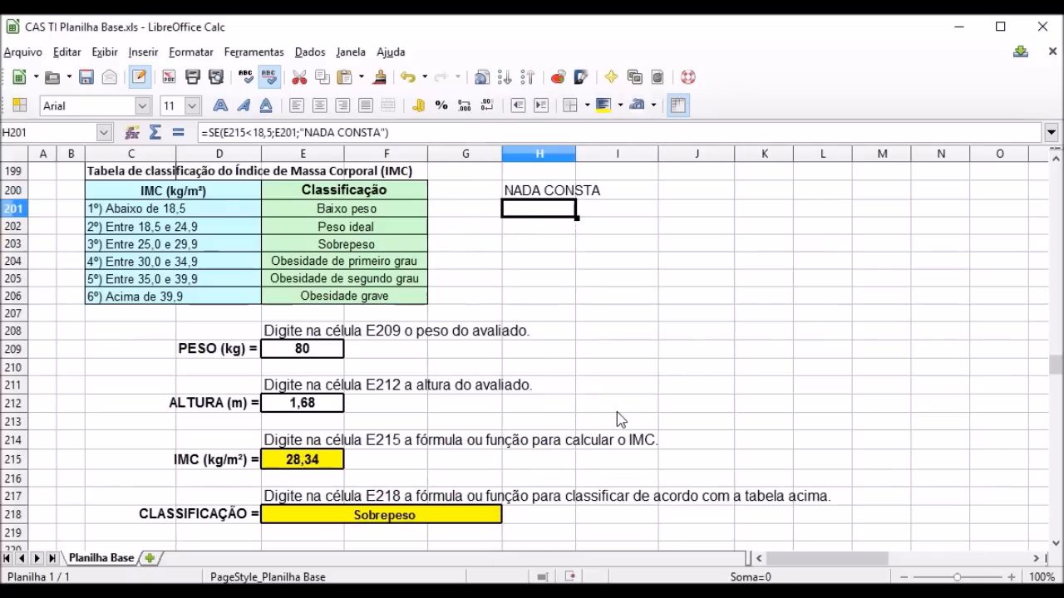
left_click(654, 106)
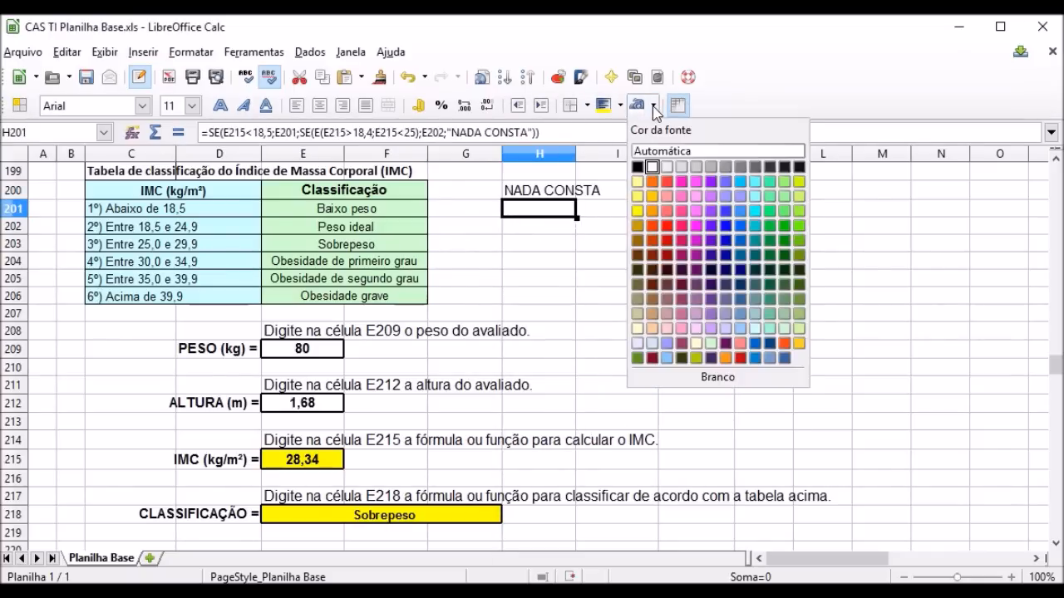
left_click(637, 168)
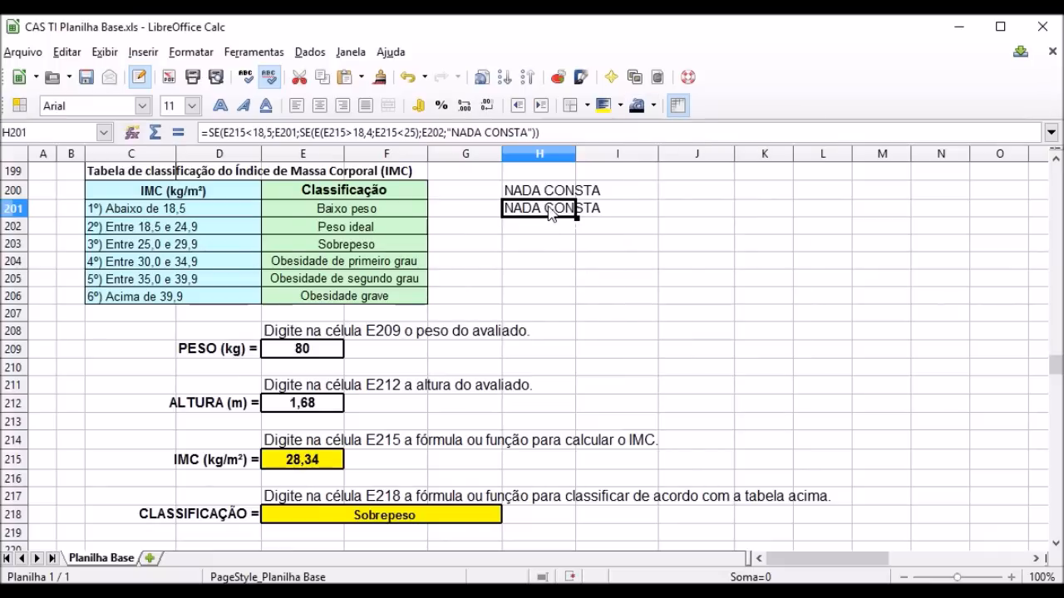
Examine the two-level nested SE formula in H201 and its references to E215, E201 and E202 without altering it
left_click(202, 133)
left_click_drag(202, 133, 586, 136)
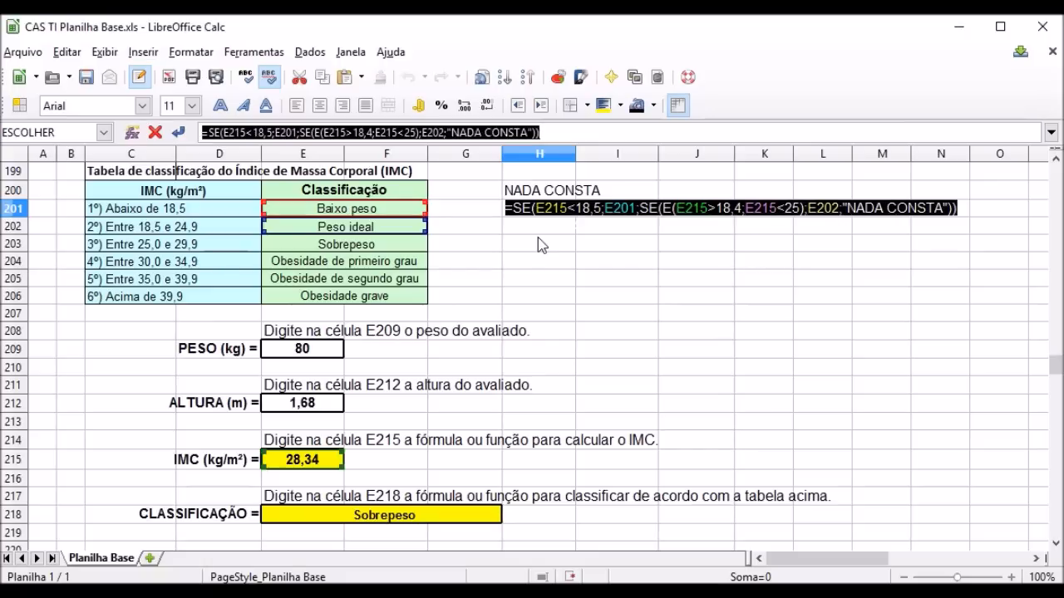
key("Return")
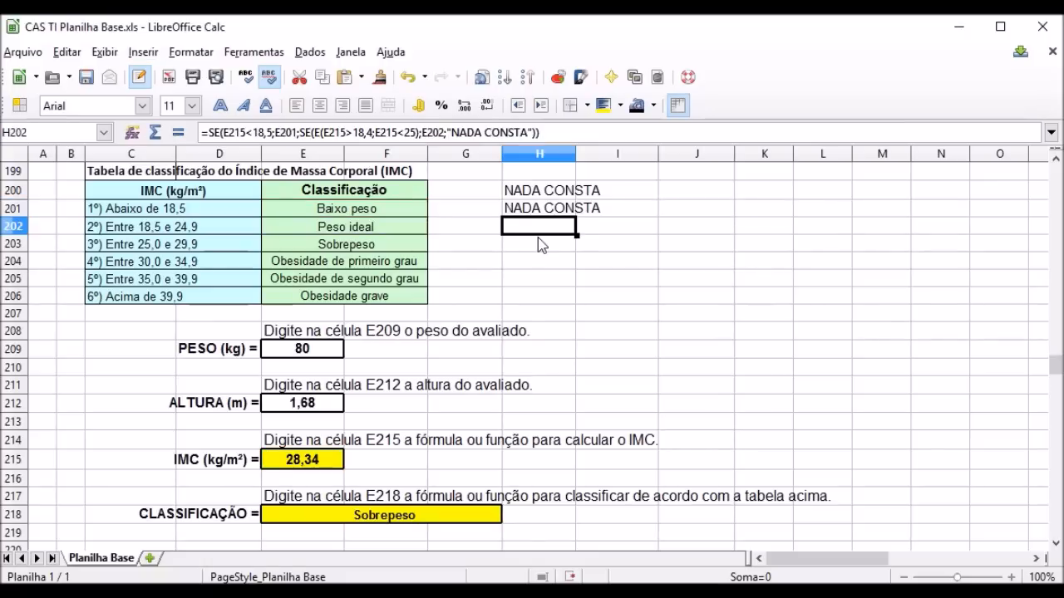
Copy =SE(E215<18,5;E201;SE(E(E215>18,4;E215<25);E202;SE(E(E215>24,9;E215<30);E203;"NADA CONSTA"))) from Notepad into H202 and apply the black font colour
key("alt+Tab")
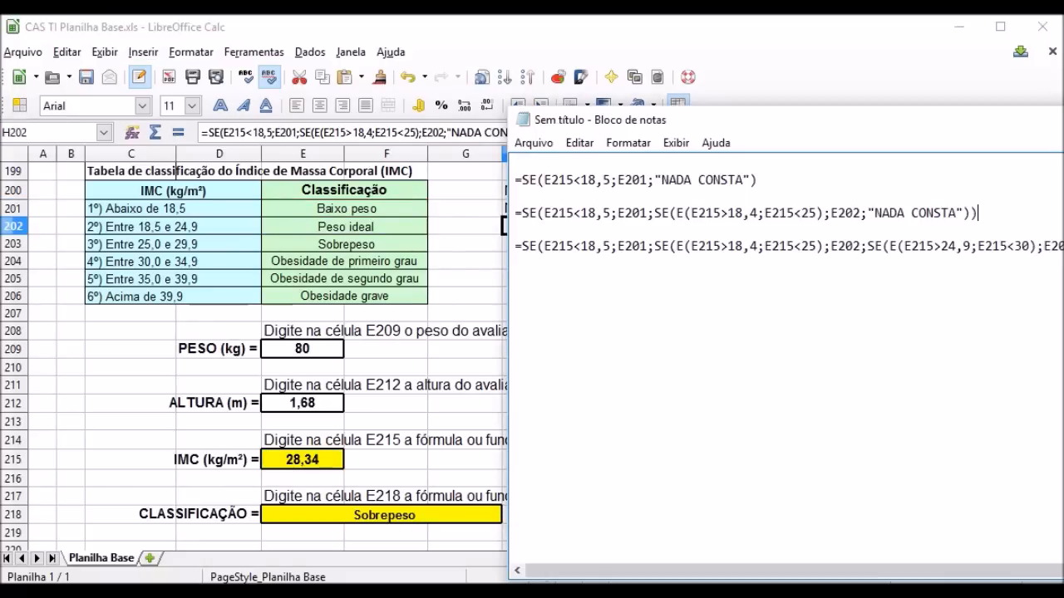
left_click_drag(515, 247, 1063, 247)
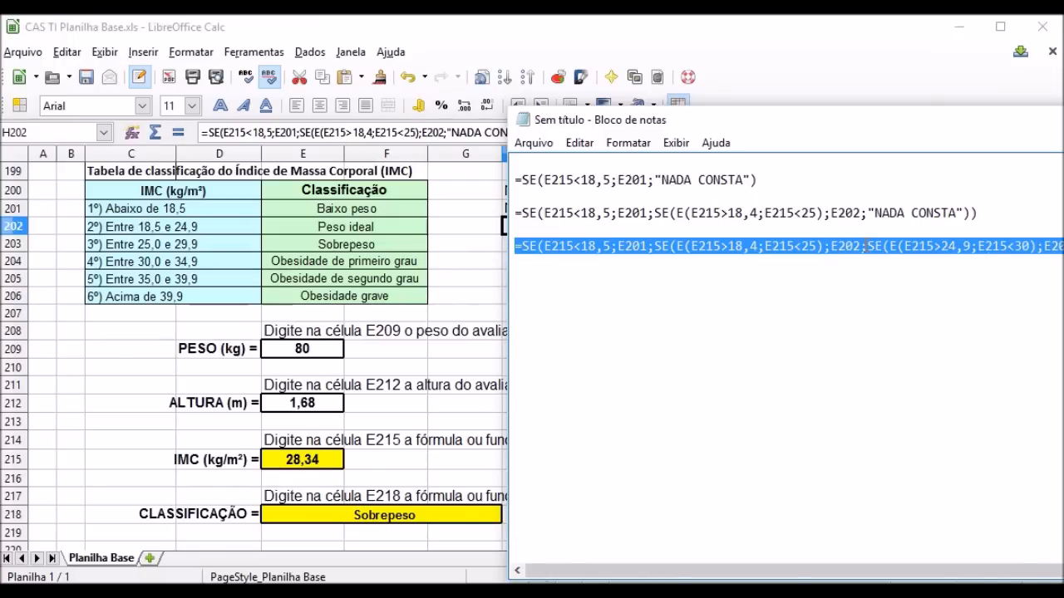
left_click_drag(904, 122, 680, 125)
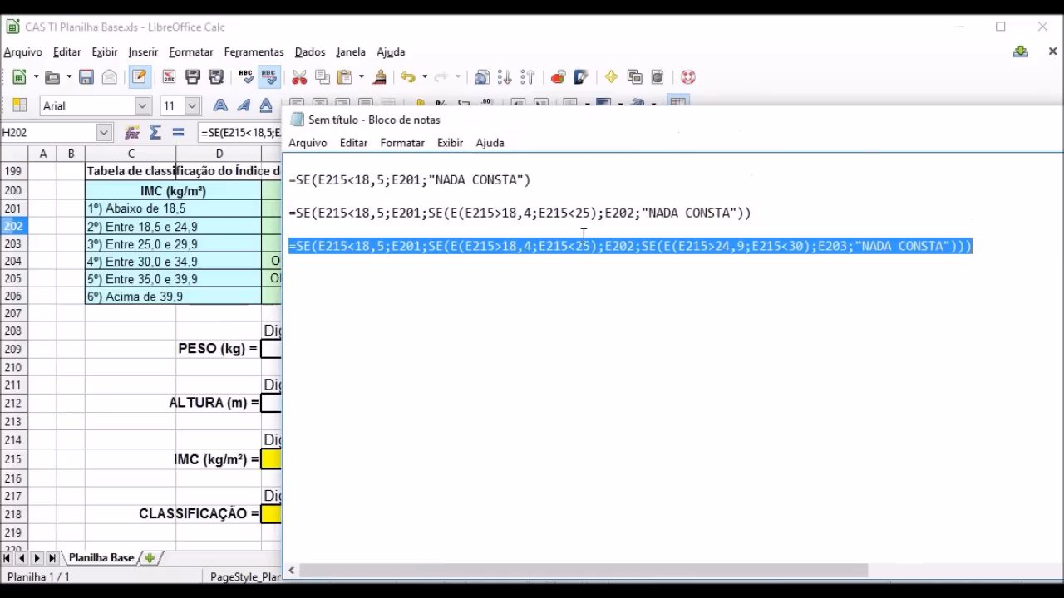
right_click(492, 248)
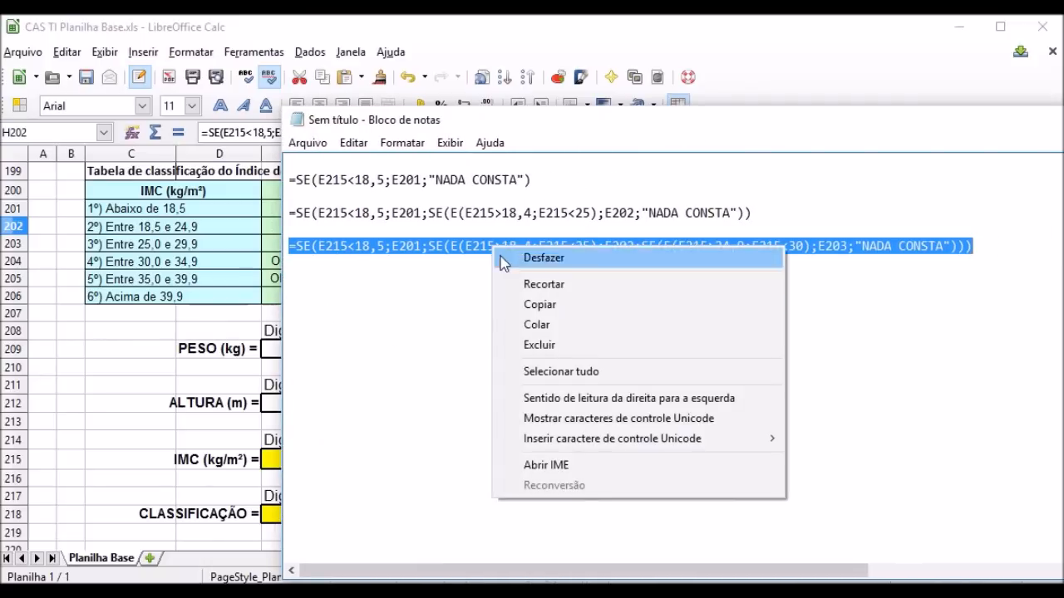
left_click(555, 306)
left_click(852, 73)
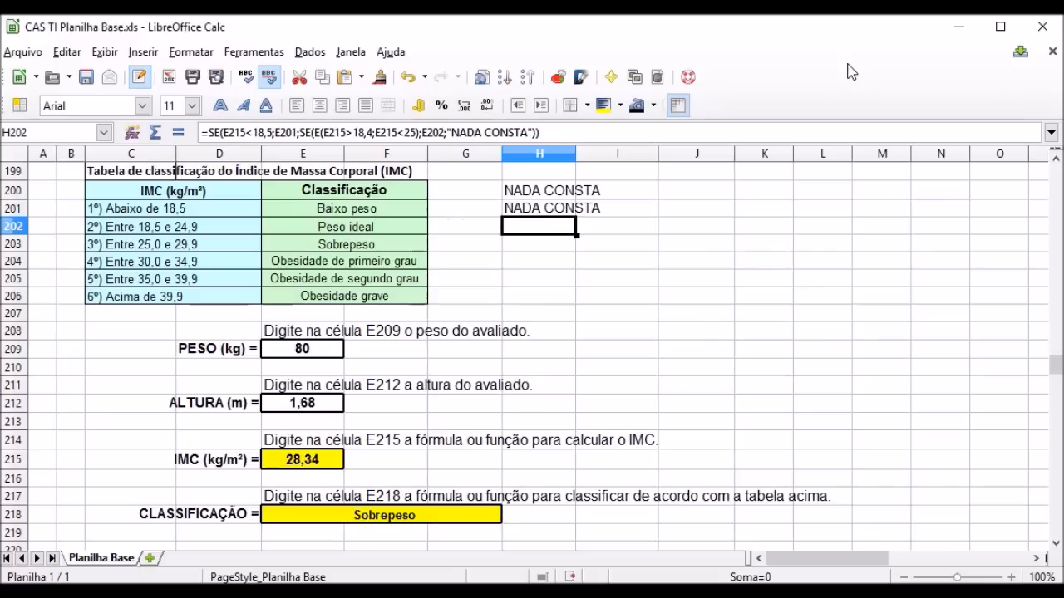
right_click(540, 235)
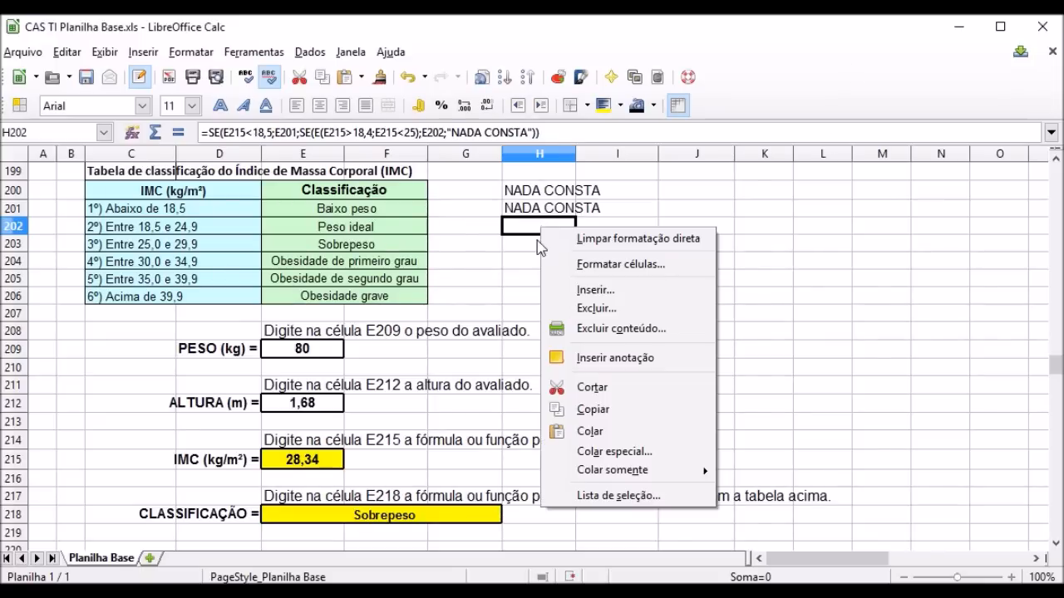
left_click(597, 431)
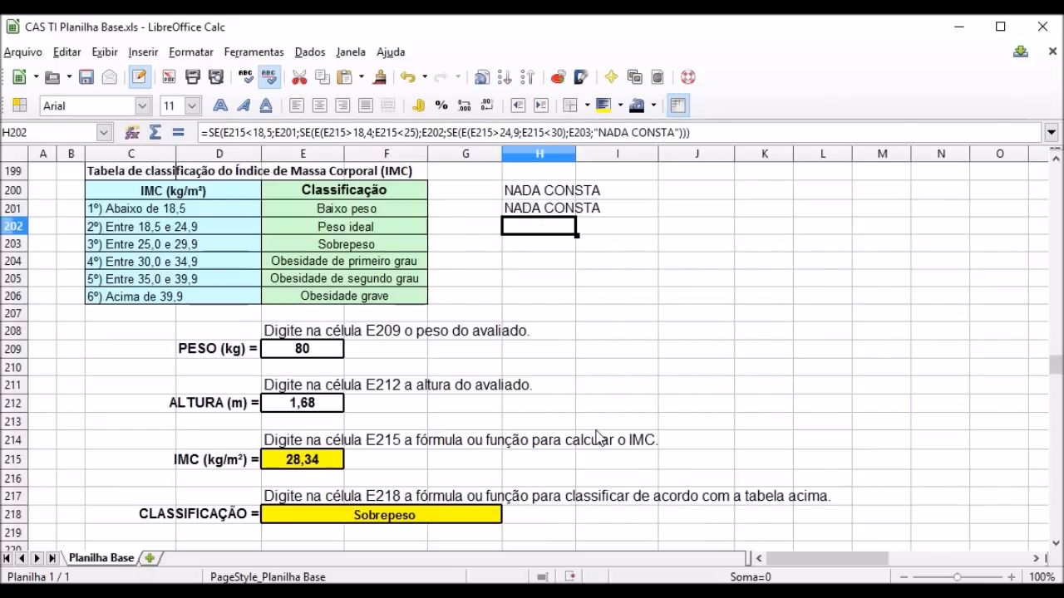
left_click(636, 104)
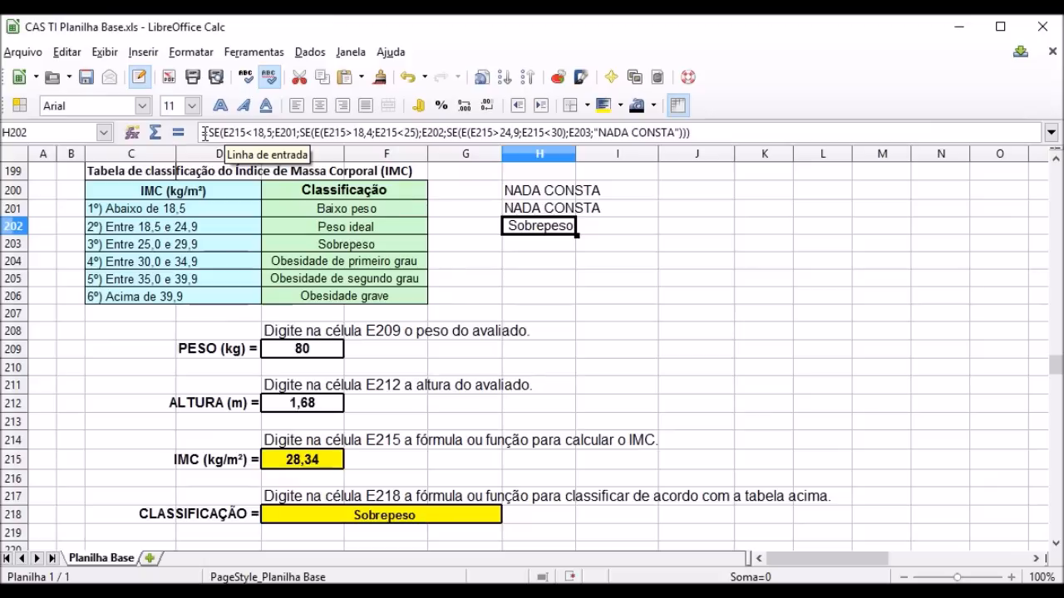
Examine the three-level nested SE formula in H202 and the classification it references in E203, leaving both as they are
left_click_drag(204, 133, 702, 132)
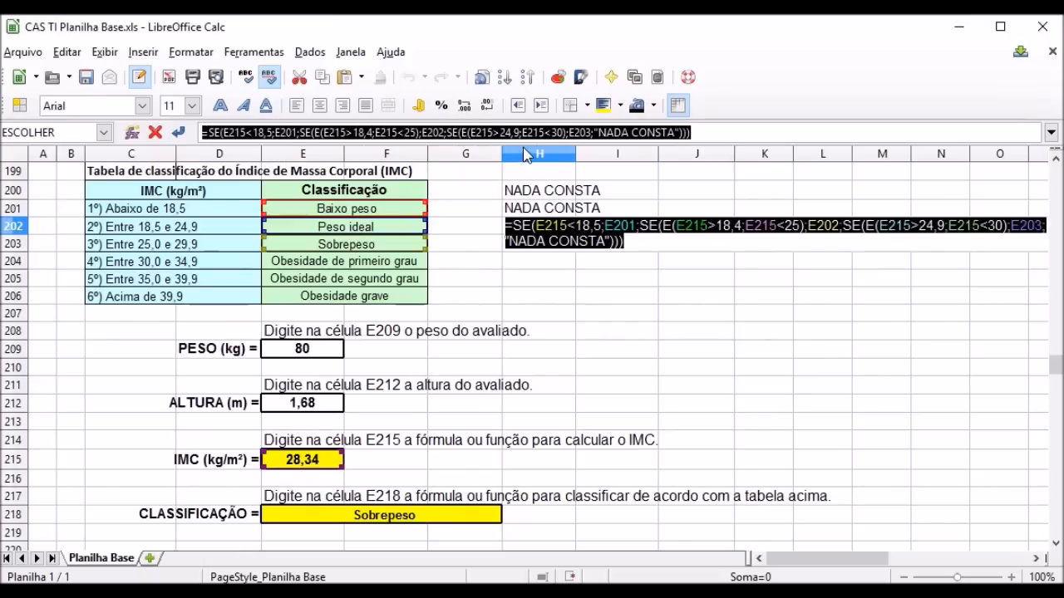
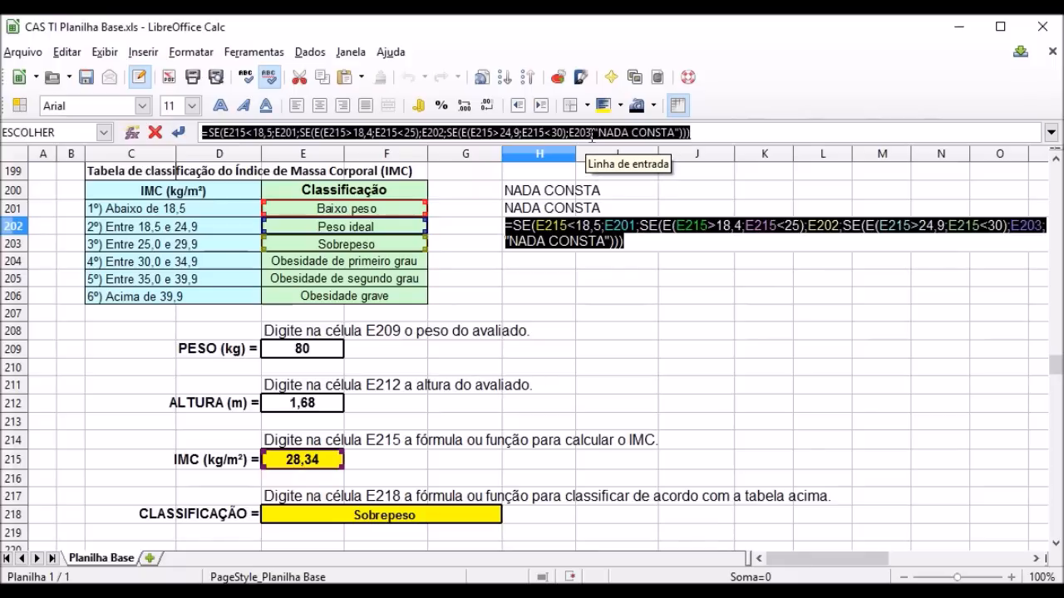
left_click(703, 130)
key("Return")
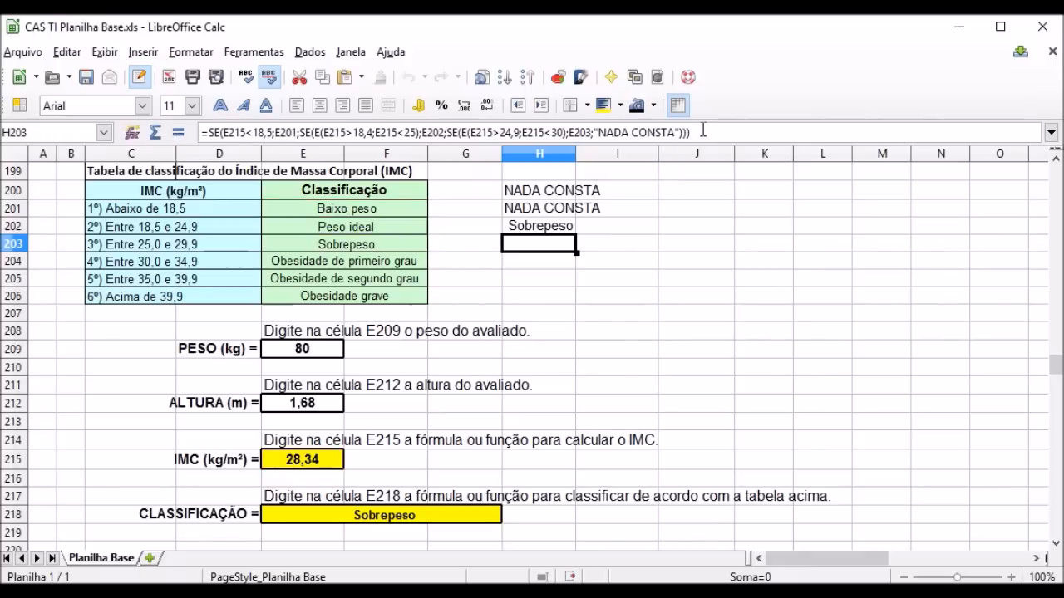
left_click(336, 254)
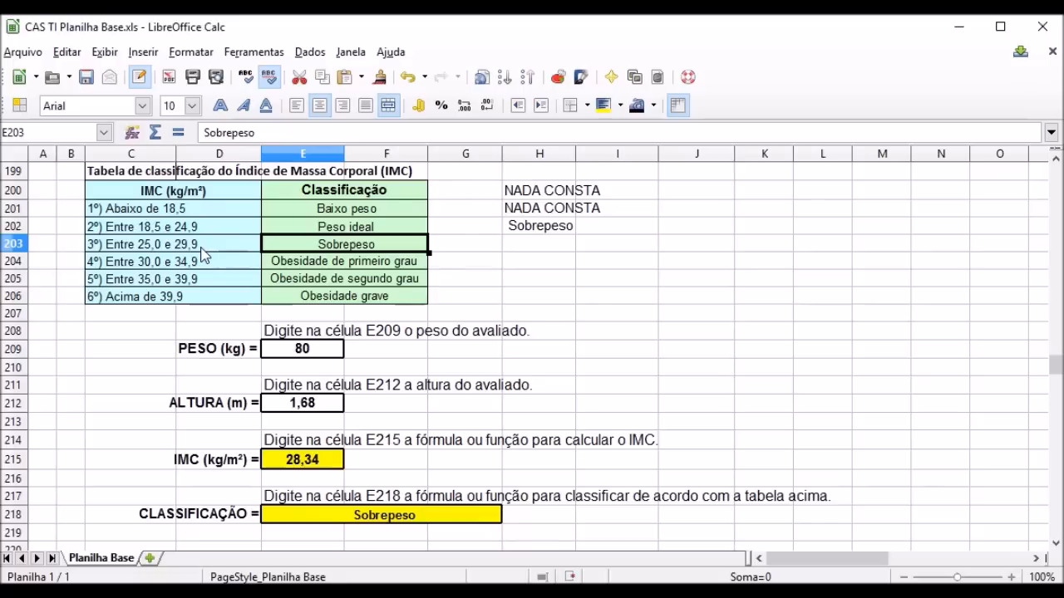
Look back at the statement of exercise 13 and move on to exercise 14 with its Numeração and Quantidade table
left_click(75, 514)
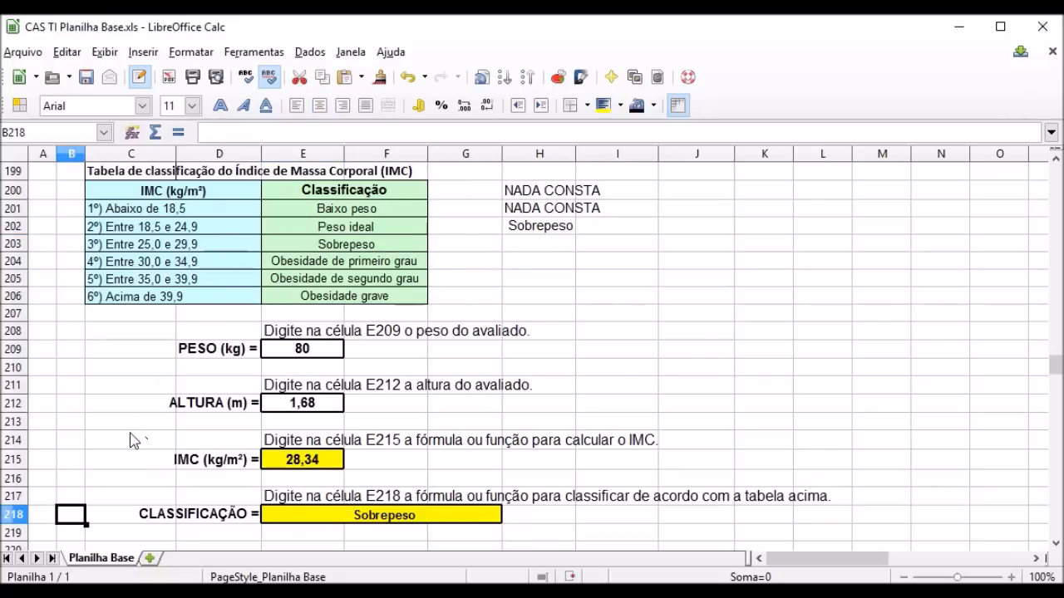
scroll(131, 440, "up", 2)
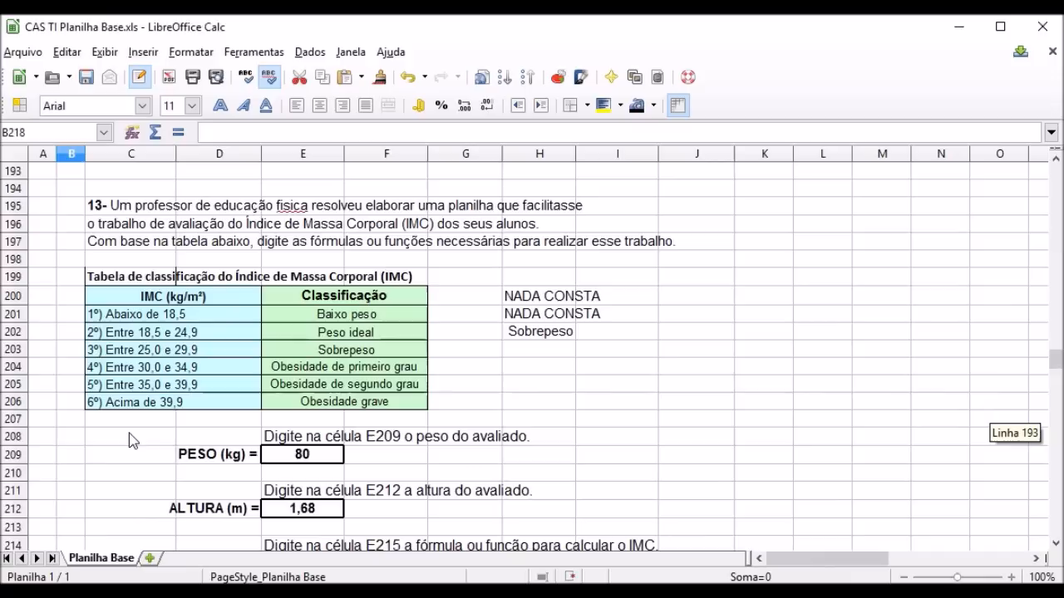
left_click(73, 210)
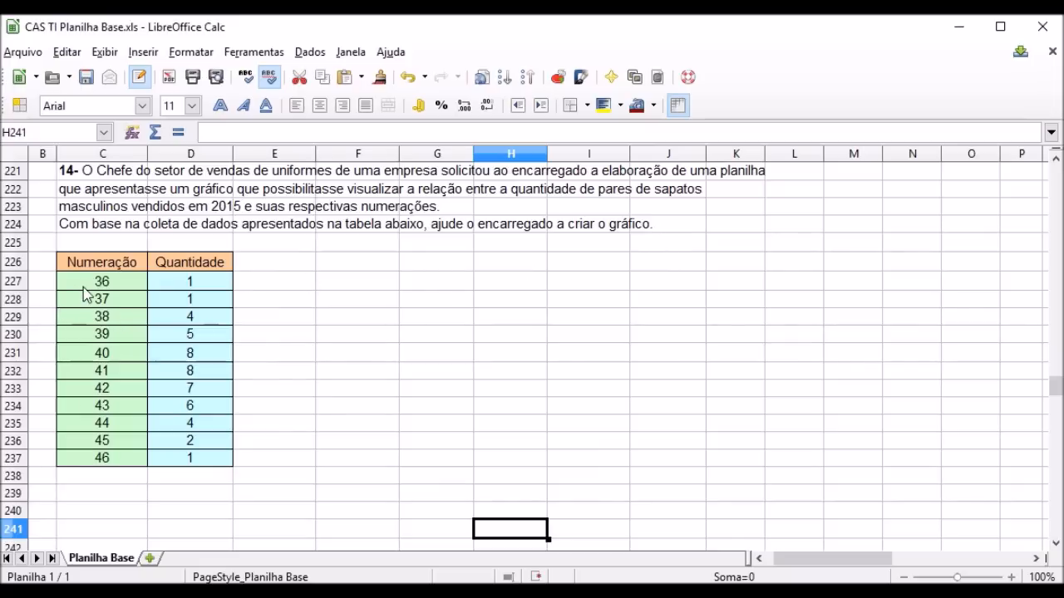
Insert a chart based on the Numeração and Quantidade data in C227:D237, and move the wizard clear of the chart preview
left_click_drag(85, 286, 198, 460)
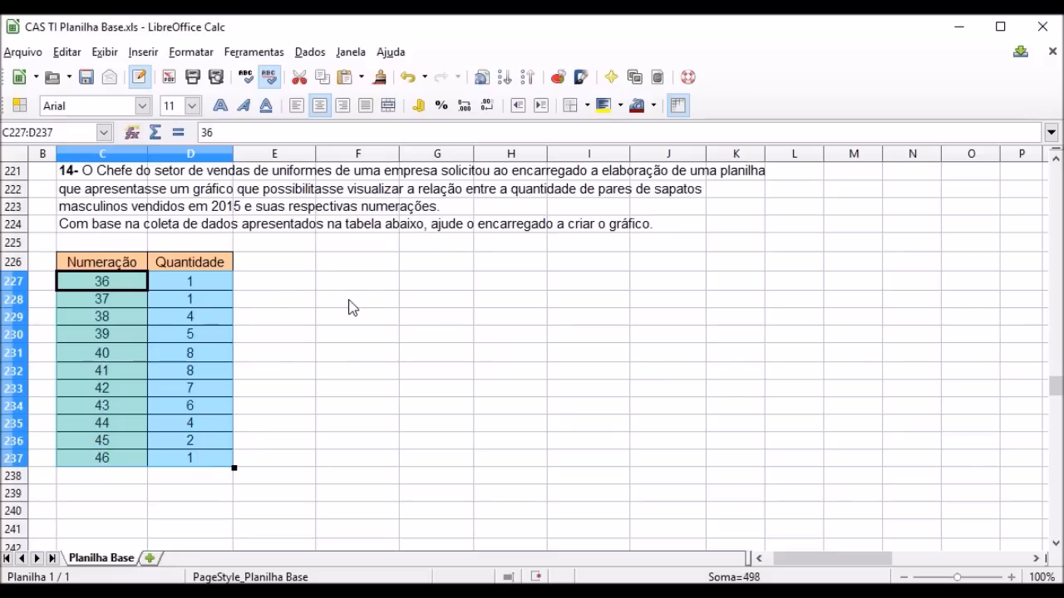
left_click(143, 54)
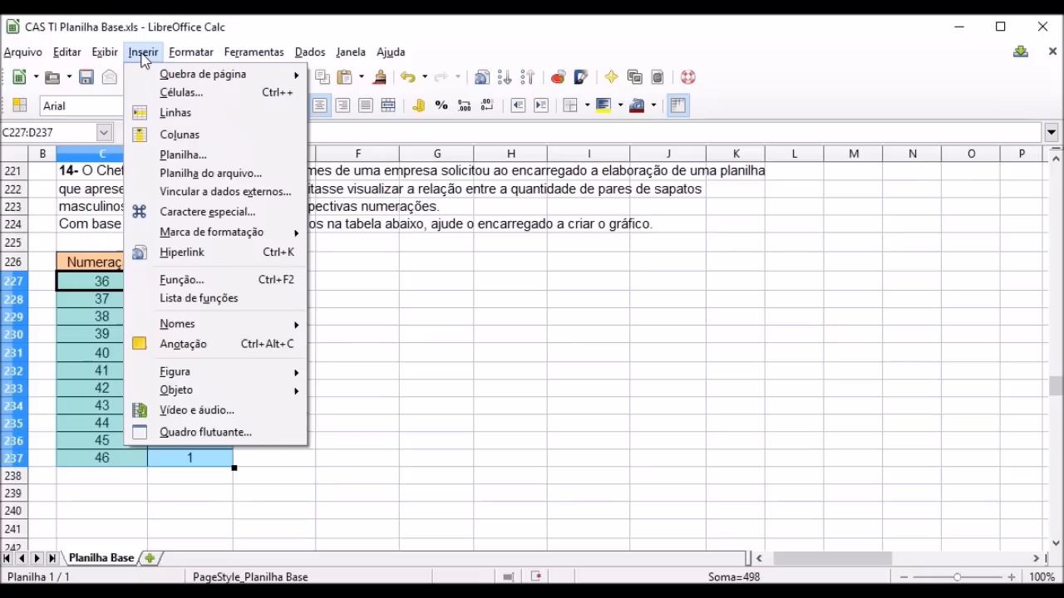
mouse_move(191, 395)
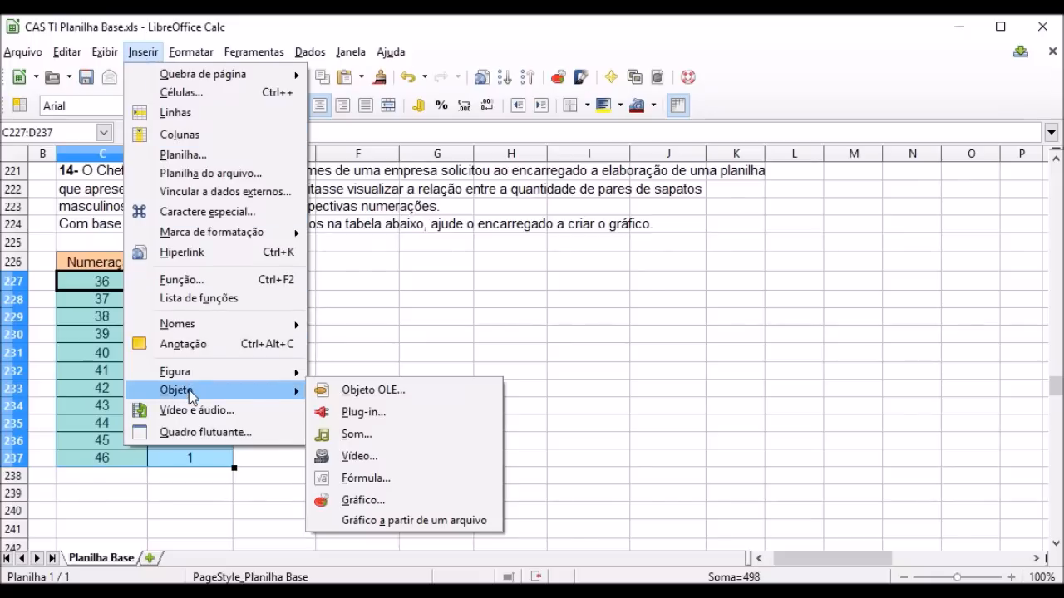
left_click(371, 502)
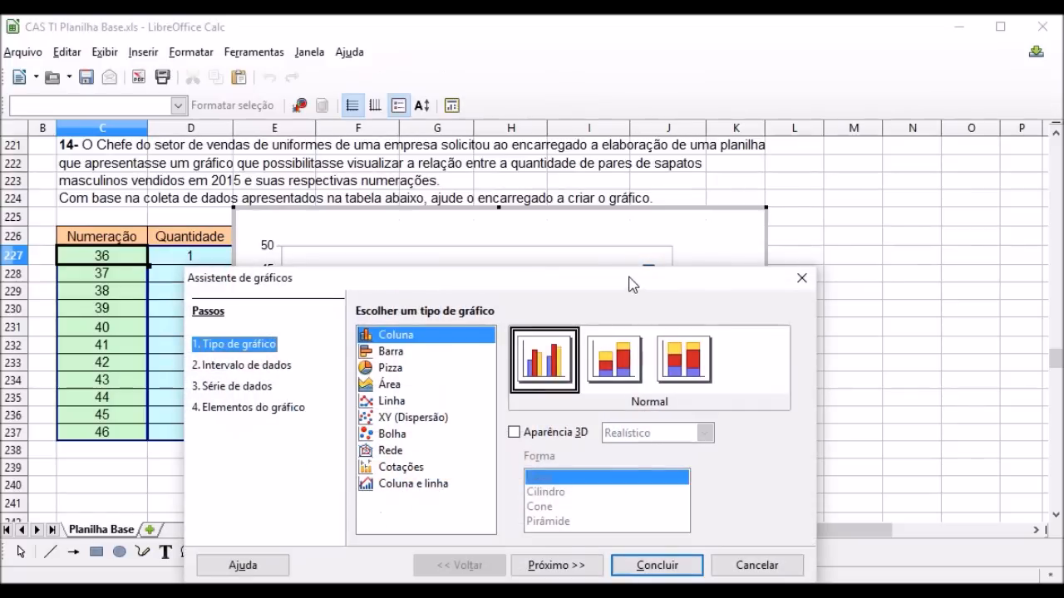
left_click_drag(631, 285, 787, 56)
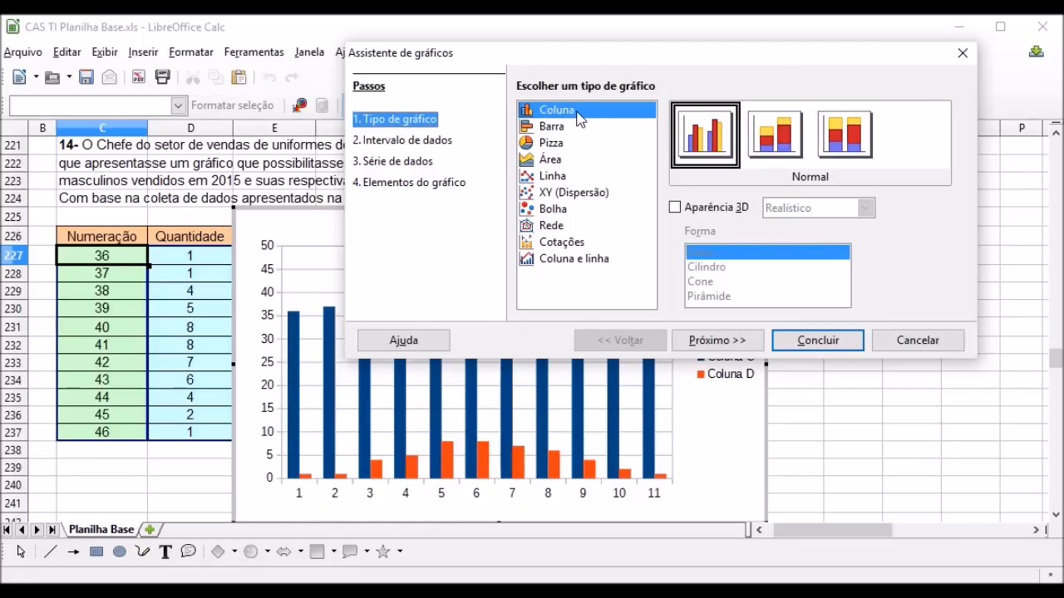
Preview the Barra and Área chart types, and settle on Coluna with Aparência 3D and the Caixa shape
left_click(554, 133)
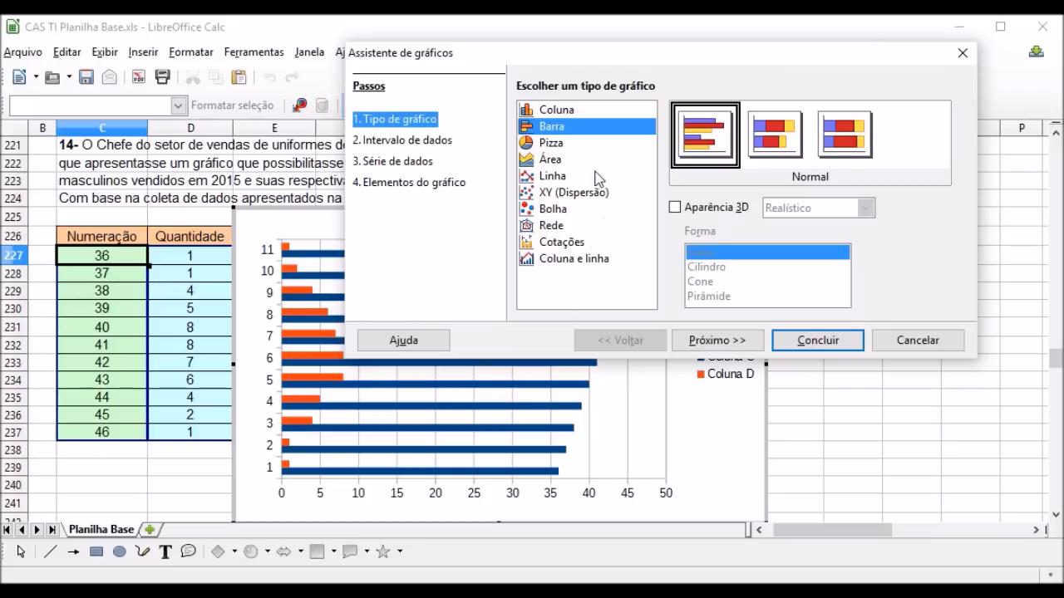
left_click(532, 163)
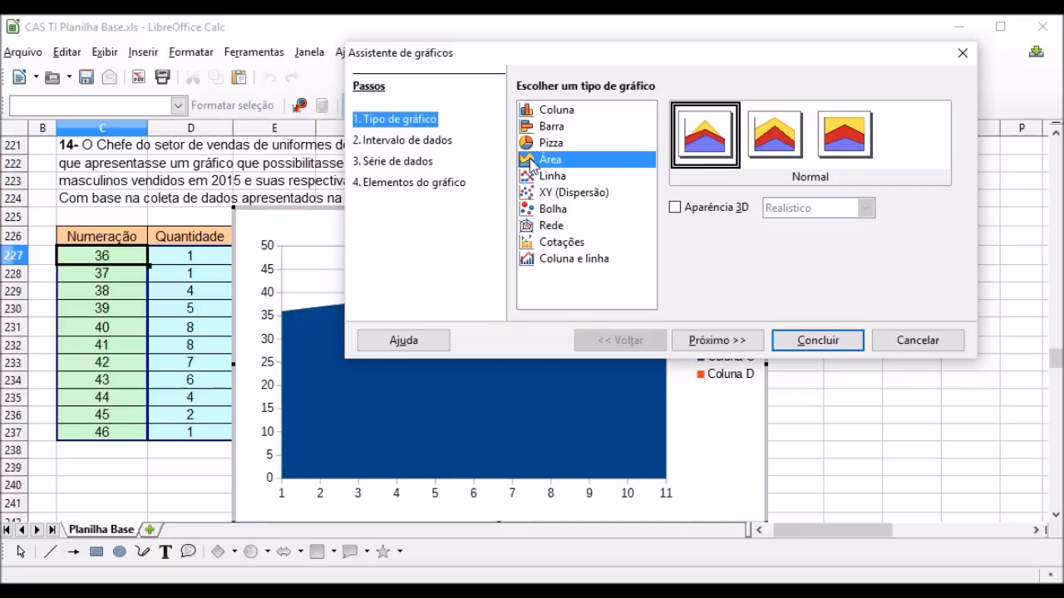
left_click(529, 111)
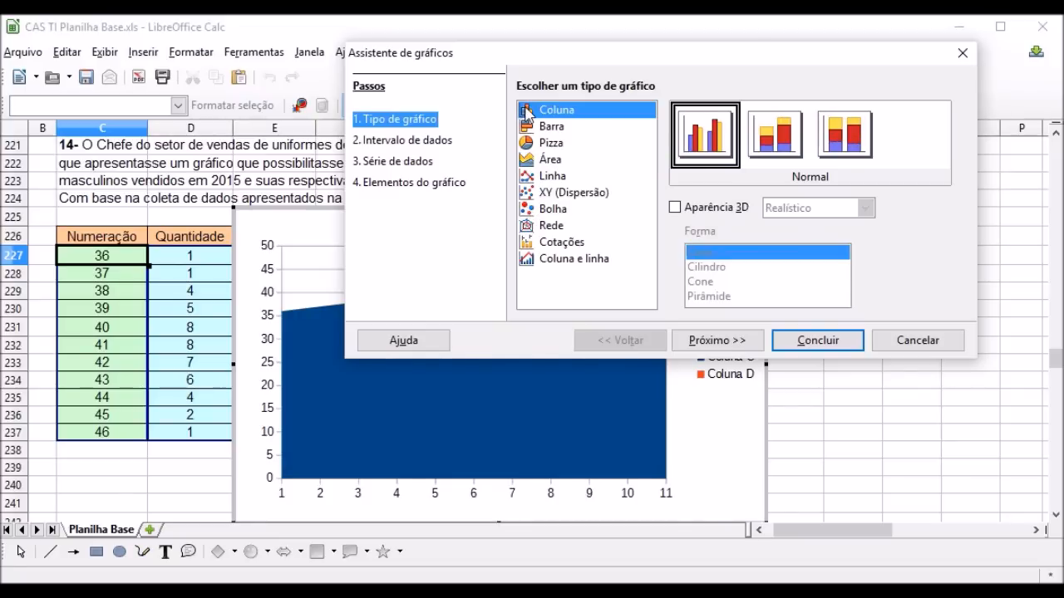
left_click(675, 208)
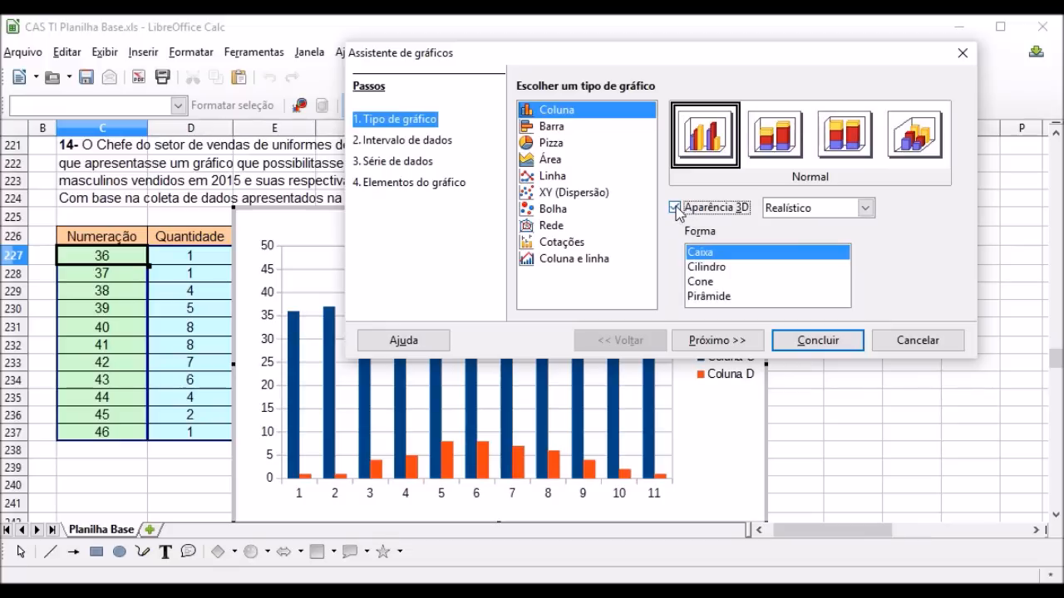
left_click(711, 255)
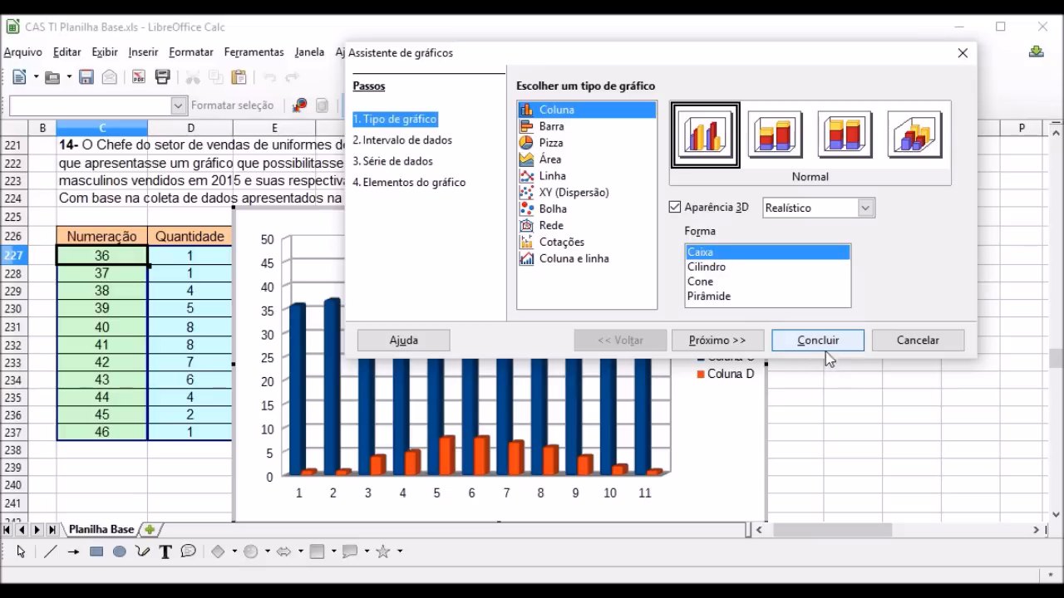
Use the first column of the chart's data range as labels and proceed to the data series settings
left_click(735, 340)
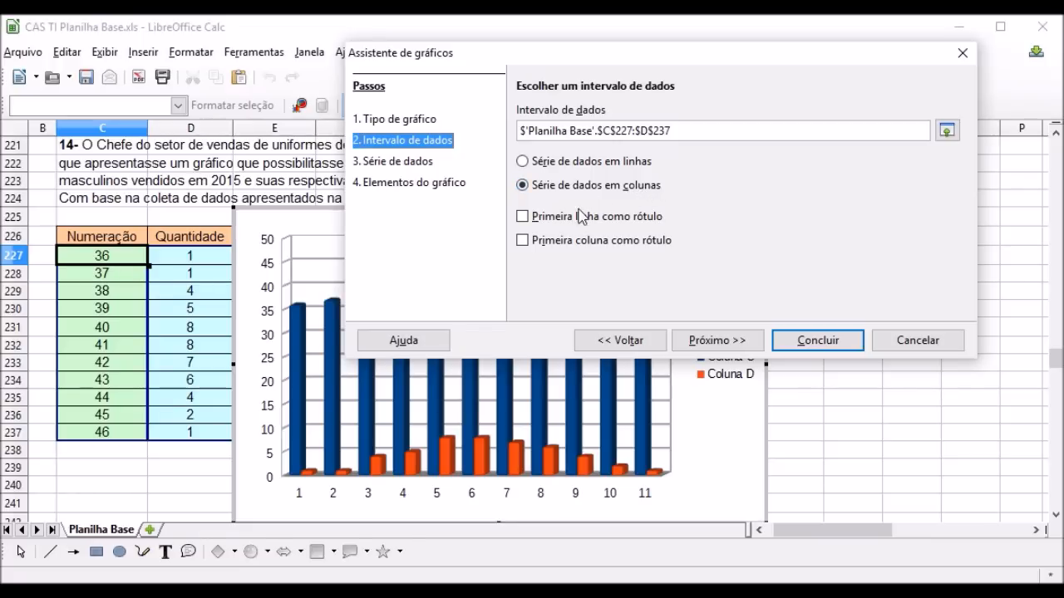
left_click(522, 241)
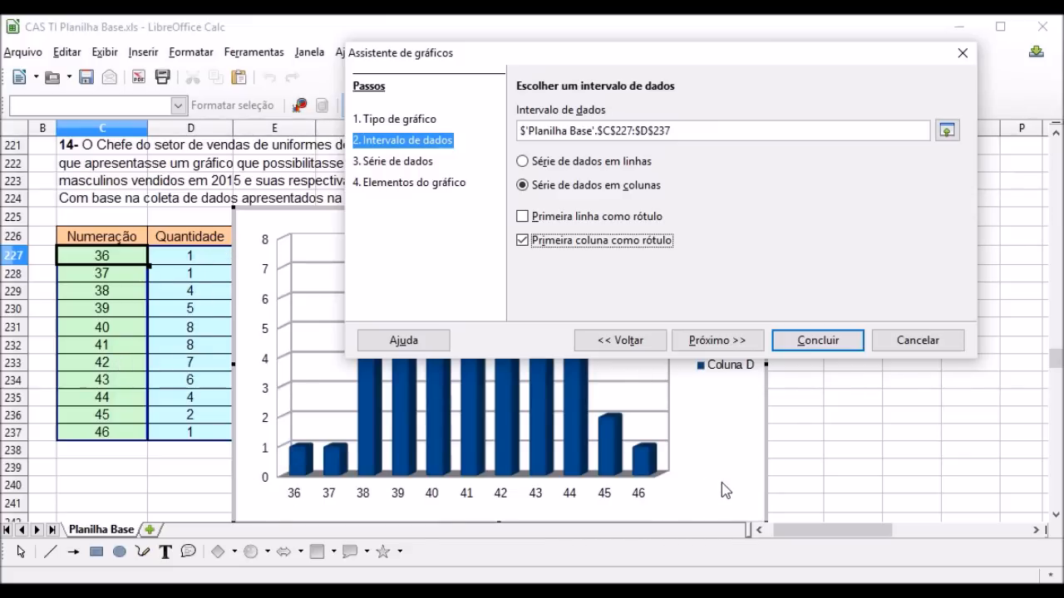
left_click(720, 344)
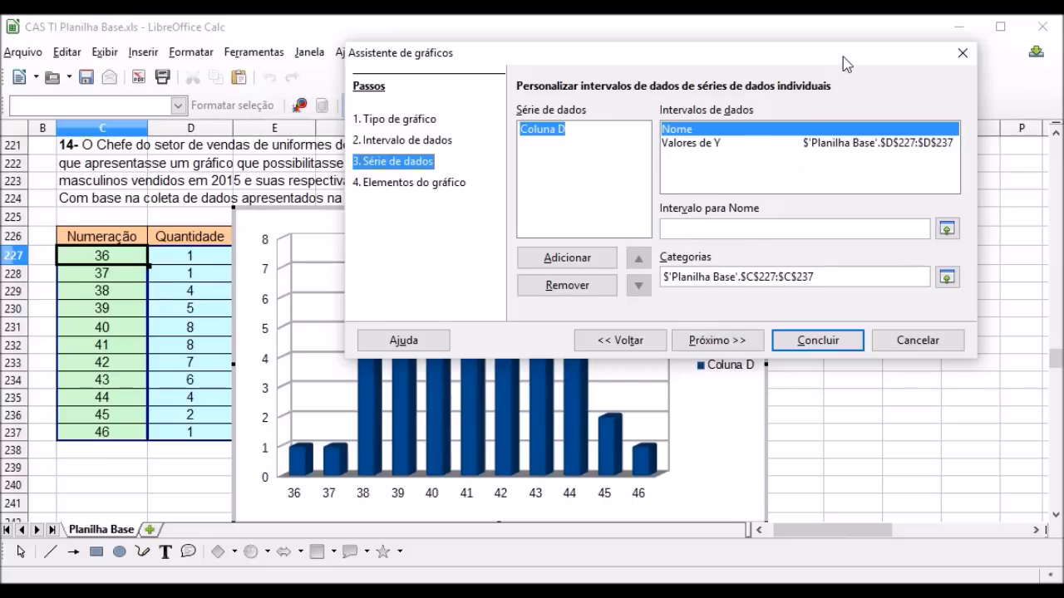
Try naming the data series sAPATOS, and clear the name again
left_click_drag(843, 56, 817, 42)
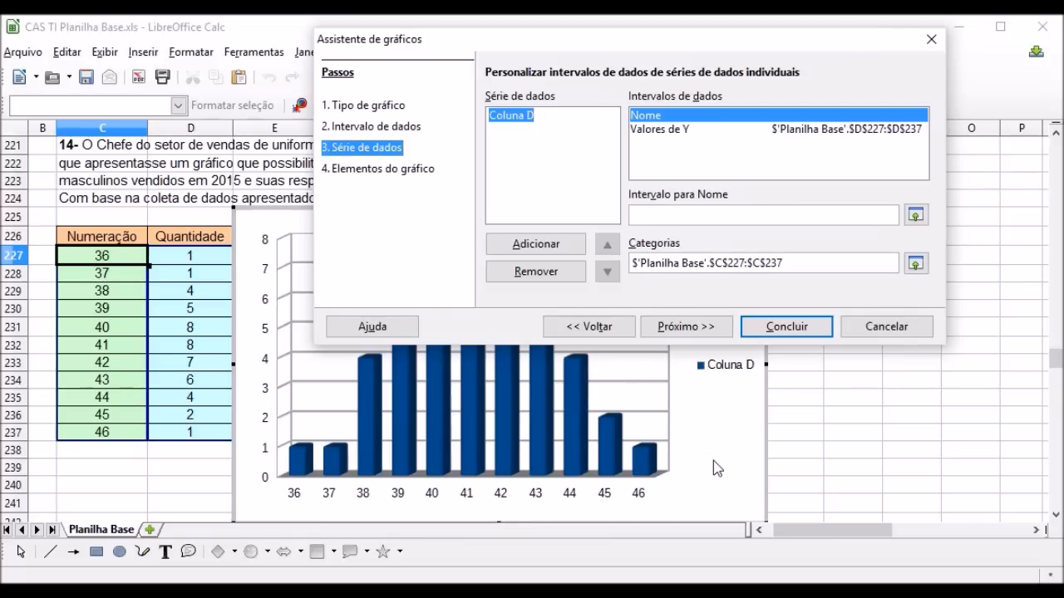
type("PATOS")
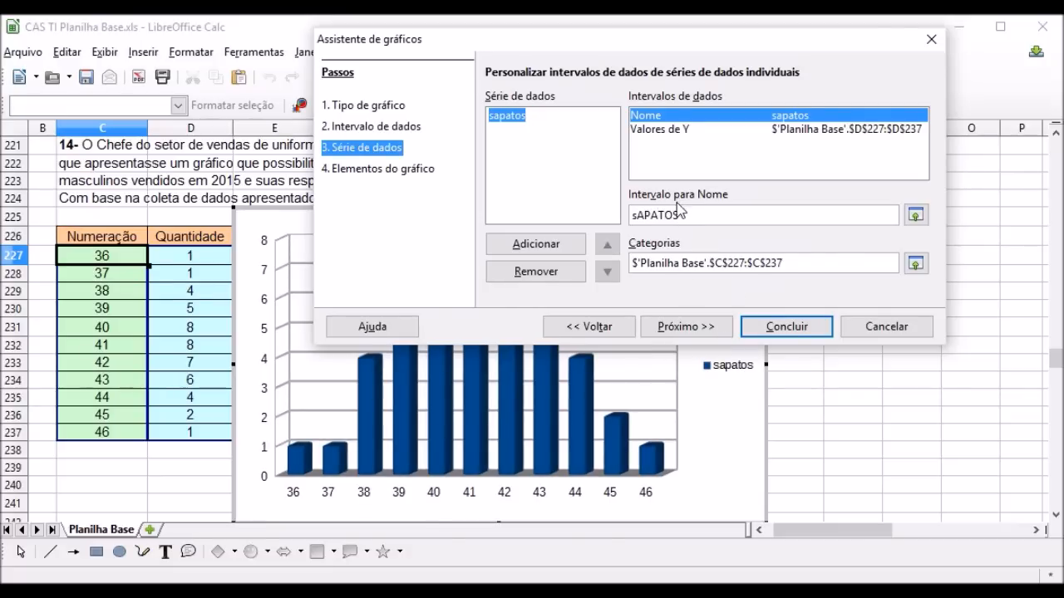
left_click_drag(680, 215, 633, 217)
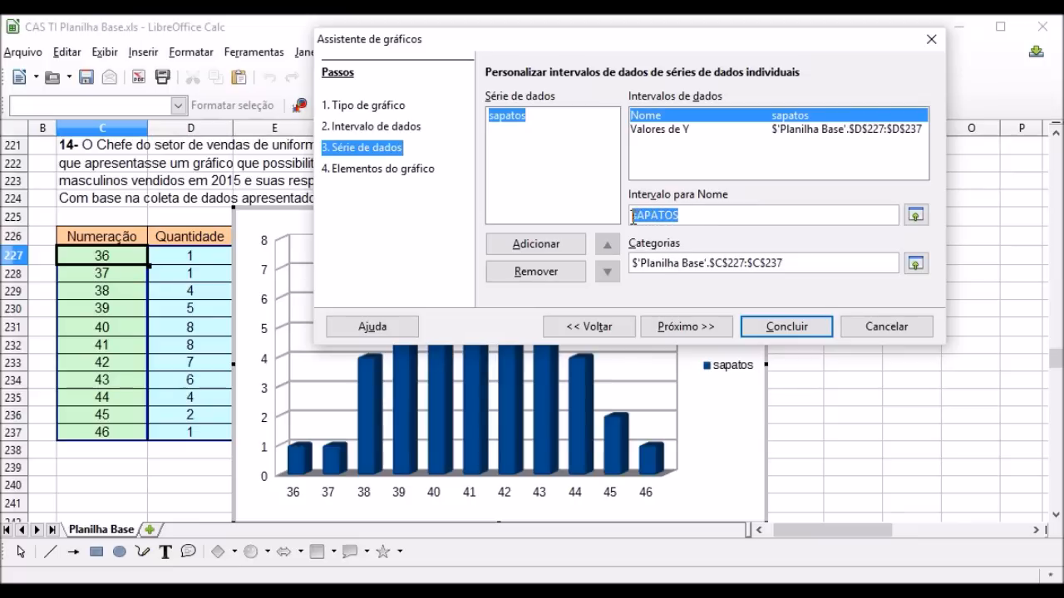
key("BackSpace")
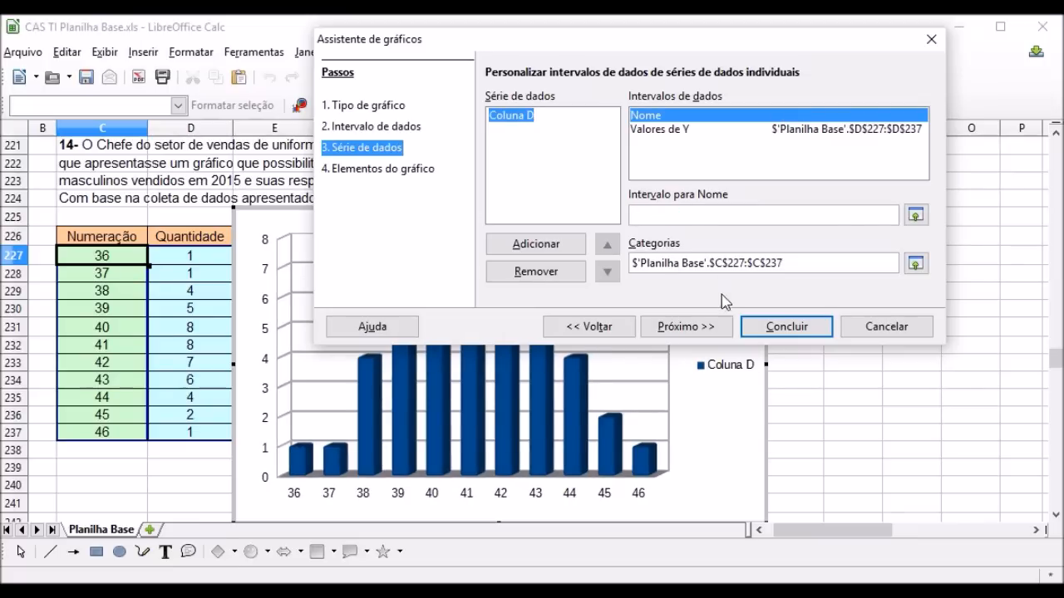
Title the chart QUANTIDADE DE SAPATOS VENDIDOS EM 2015
left_click(695, 333)
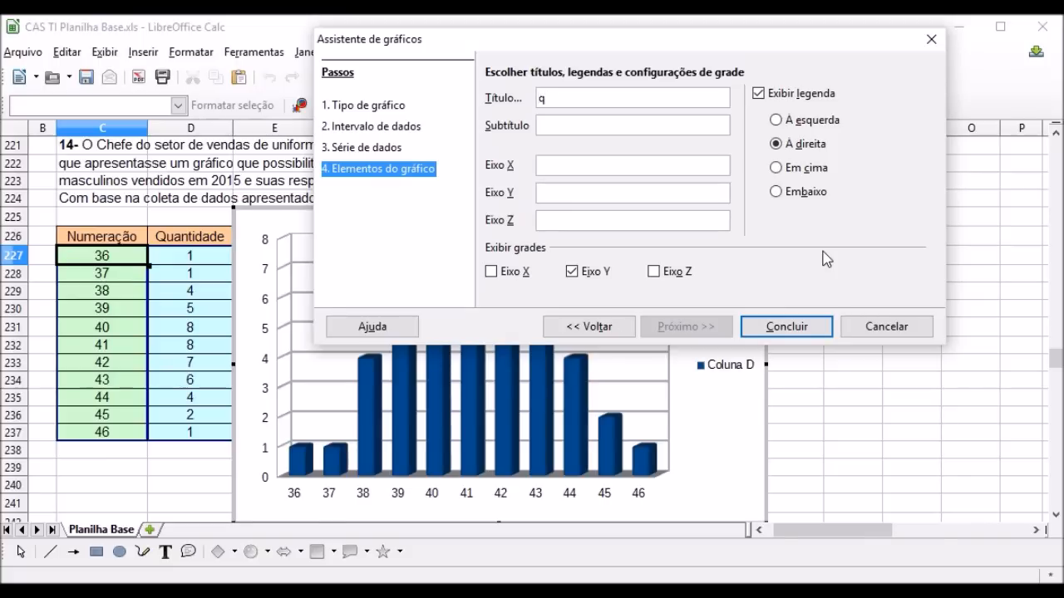
key("BackSpace")
type("QUANTIDADE DE SAPAT")
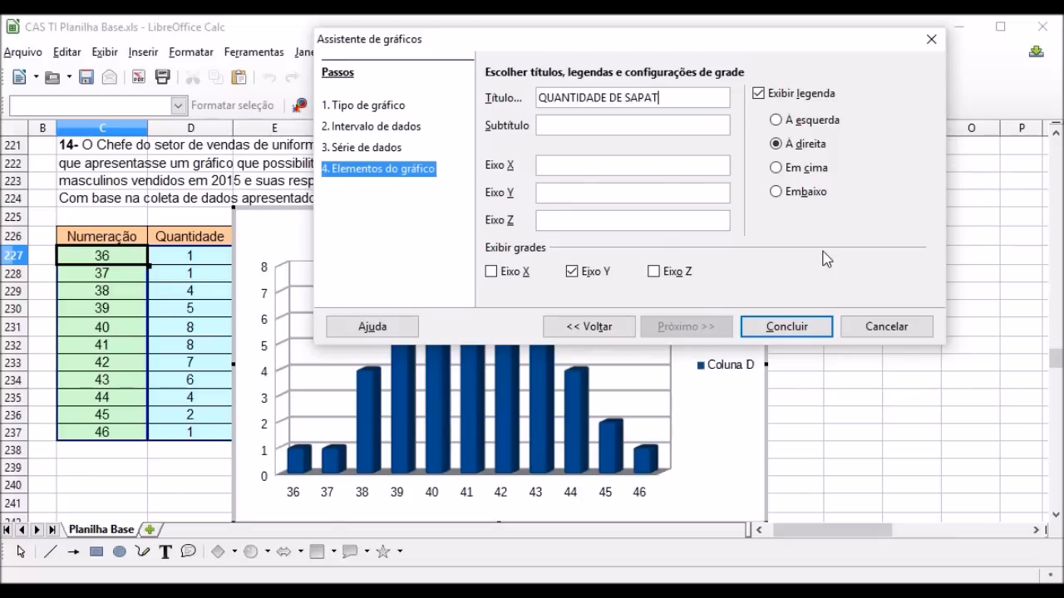
type("OS VENDIDOS EM 2015")
Try NUMERAÇÃO as the X axis title, and clear that title again
key("Tab")
key("Tab")
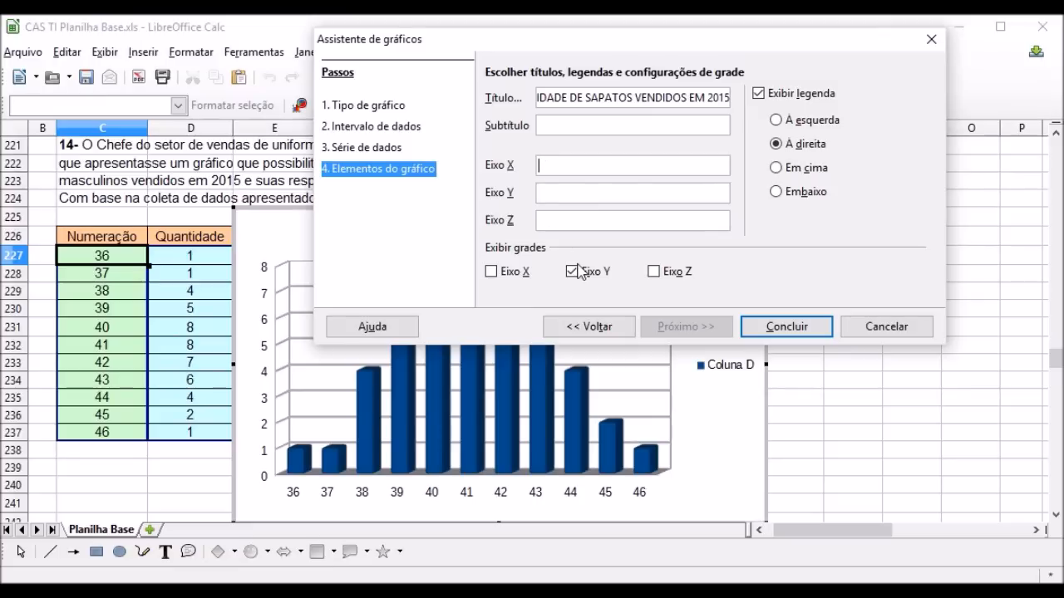
type("NUMERAÇÃO")
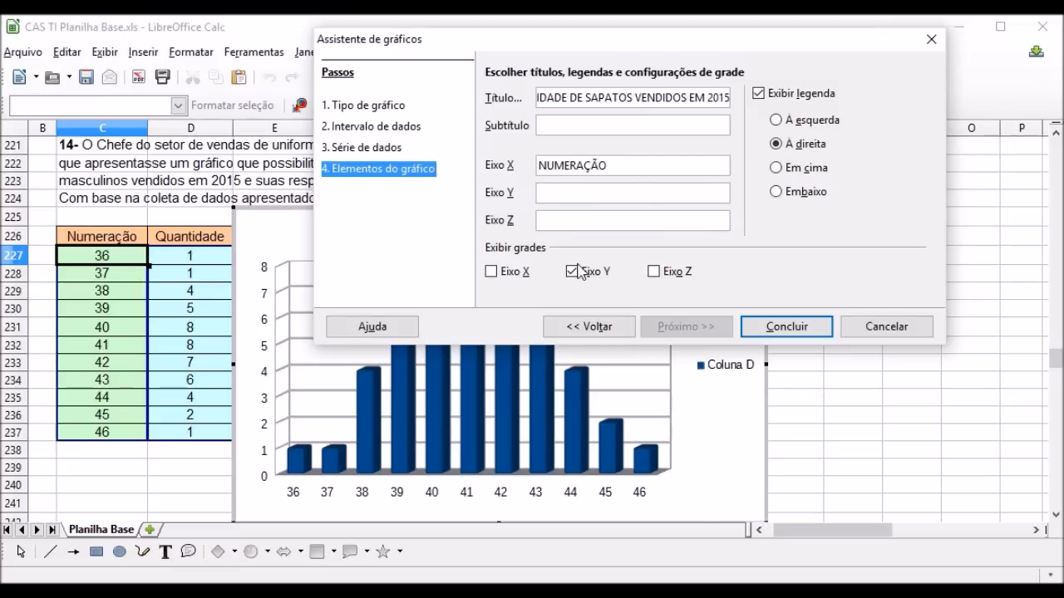
left_click(615, 192)
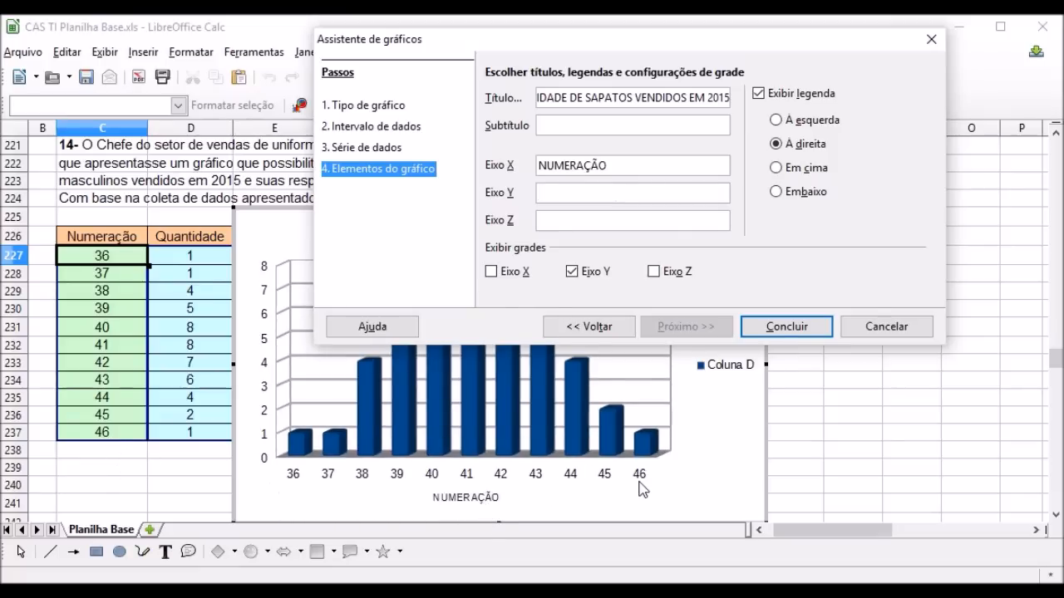
left_click_drag(633, 166, 520, 169)
key("BackSpace")
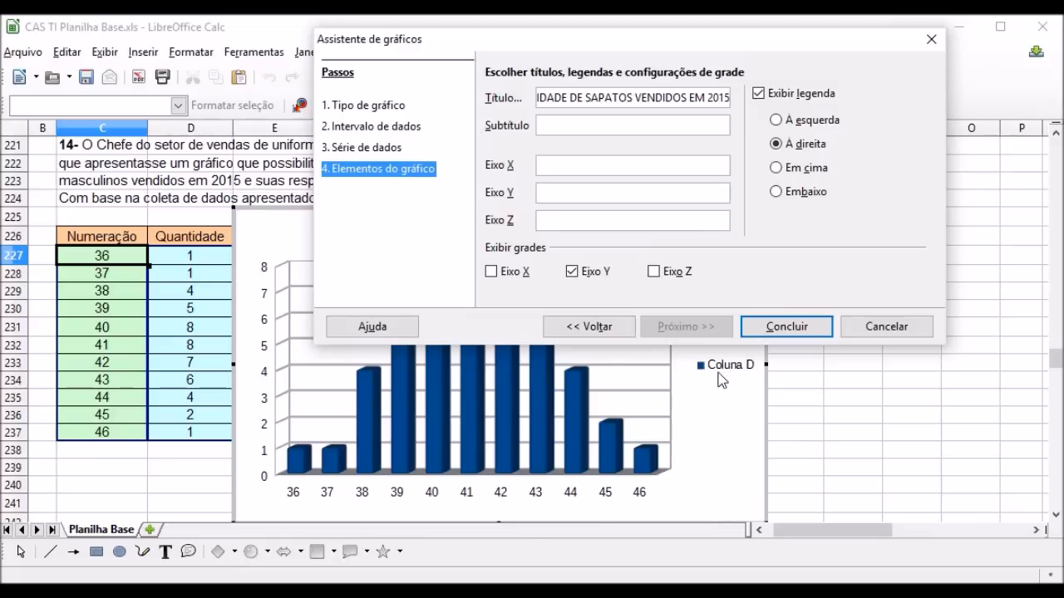
Hide the chart's legend and finish creating the chart
left_click(758, 94)
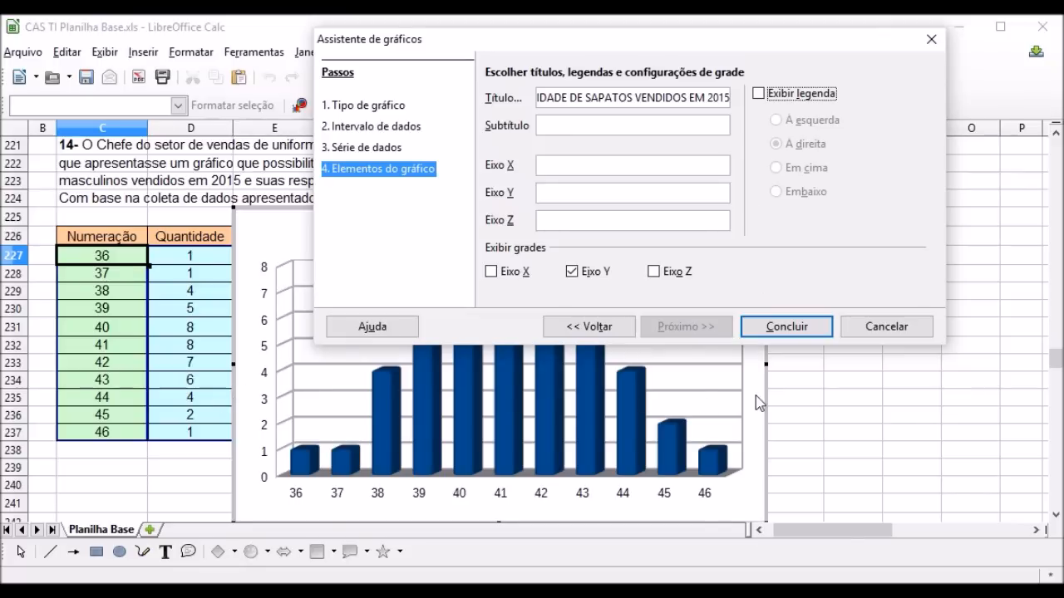
left_click(790, 327)
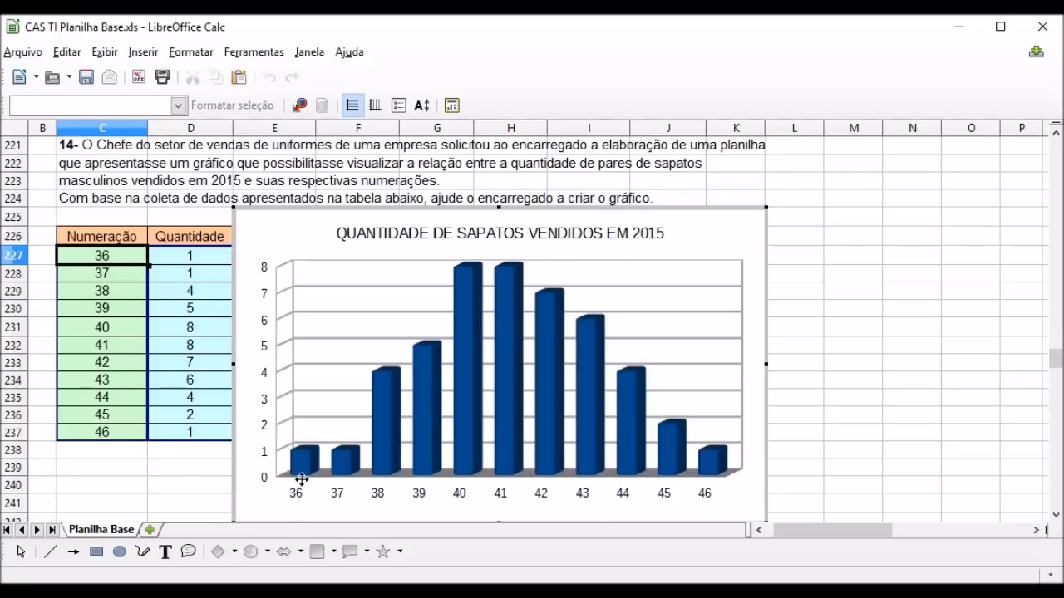
mouse_move(305, 457)
mouse_move(463, 298)
mouse_move(513, 283)
Shrink the chart and place it beside the table, spanning about columns E to K and rows 226 to 239, and deselect it
left_click_drag(767, 208, 767, 208)
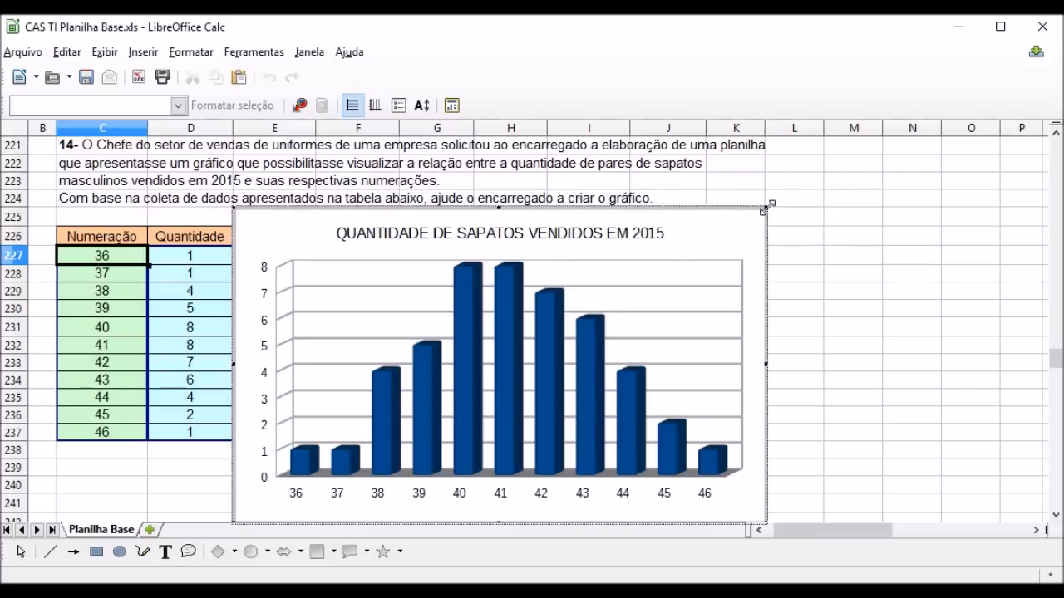
left_click_drag(765, 210, 737, 244)
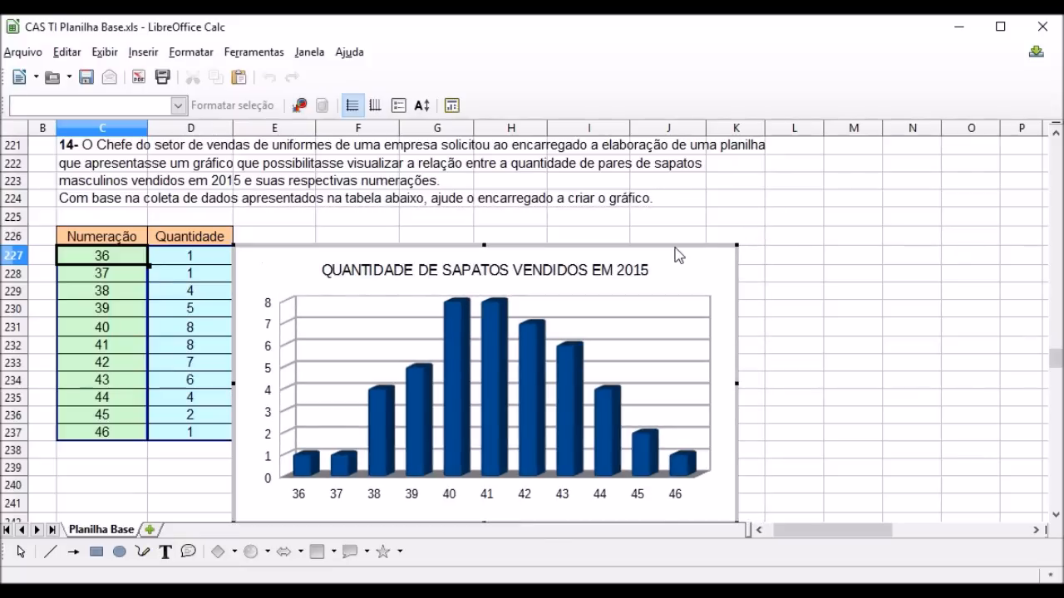
left_click_drag(677, 246, 703, 231)
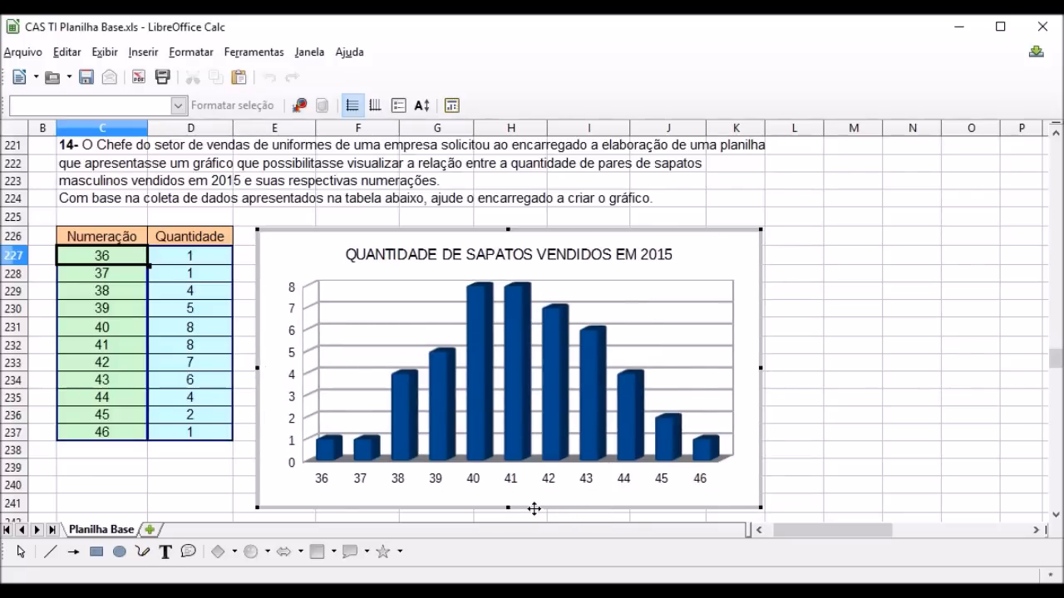
left_click_drag(761, 507, 748, 493)
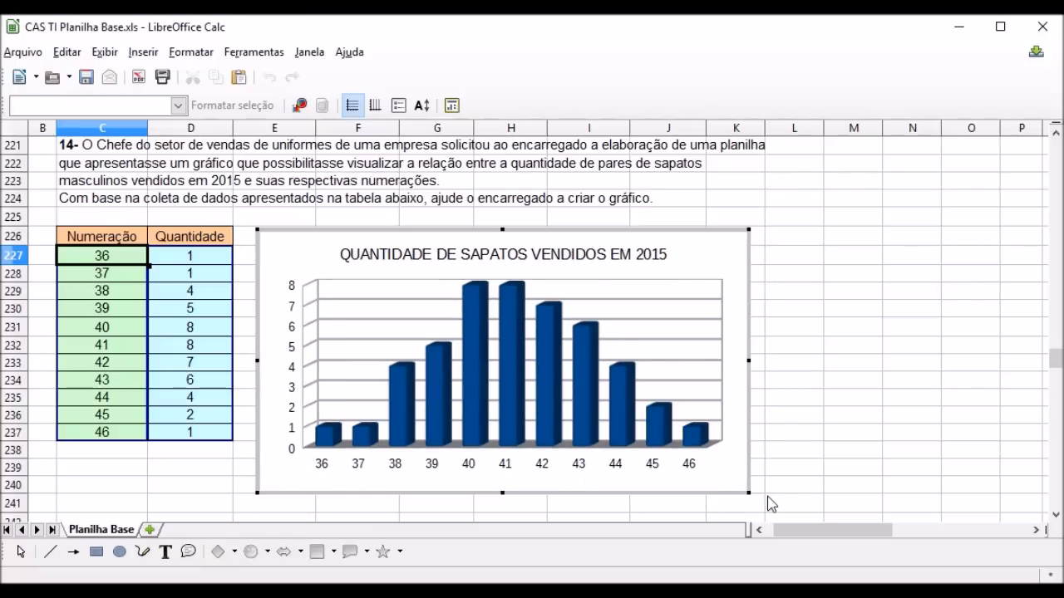
left_click_drag(748, 493, 739, 479)
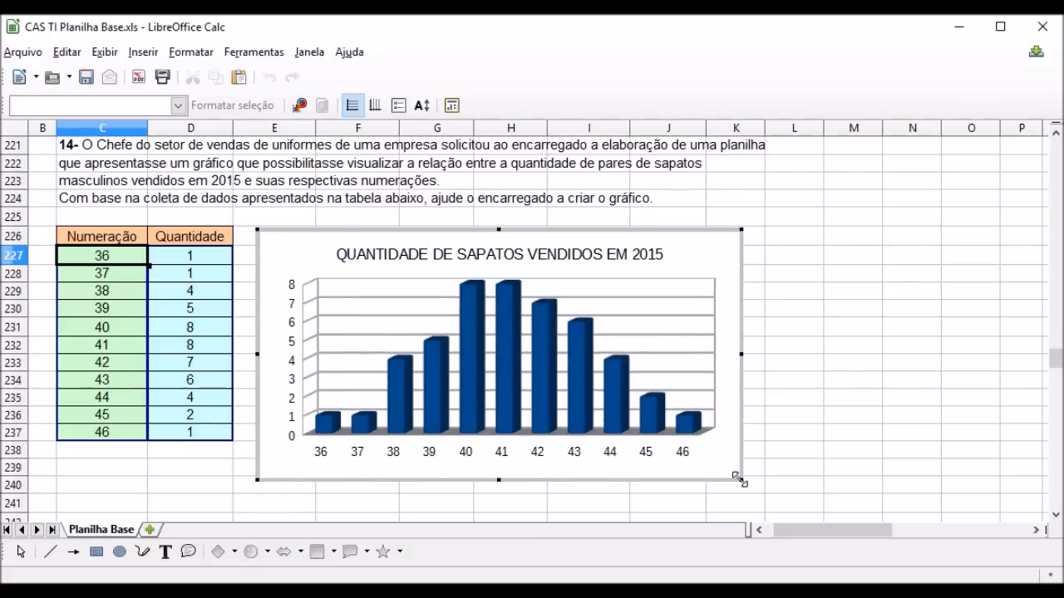
left_click_drag(740, 481, 731, 470)
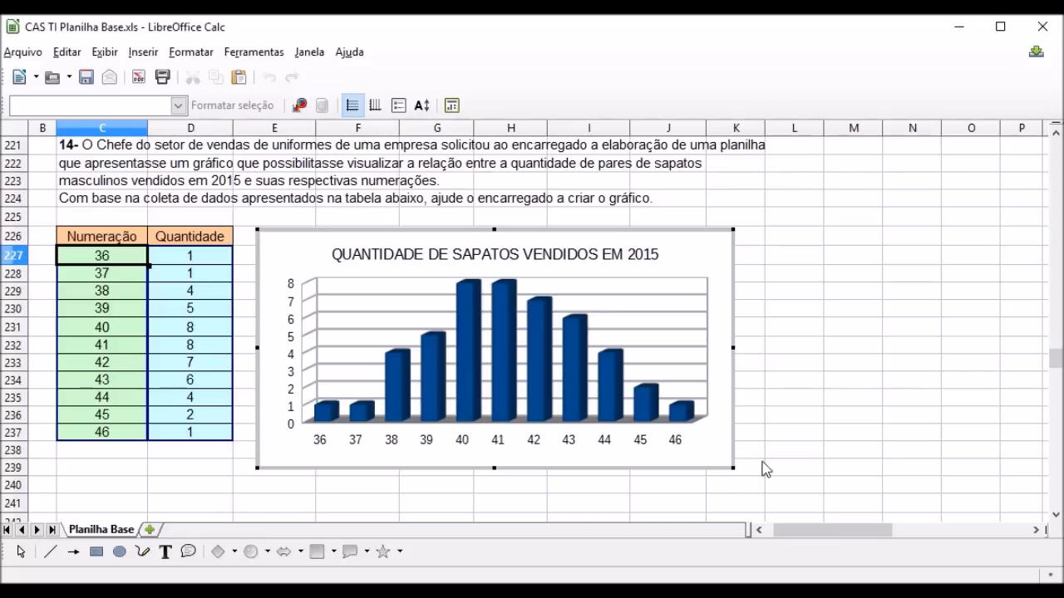
left_click(817, 330)
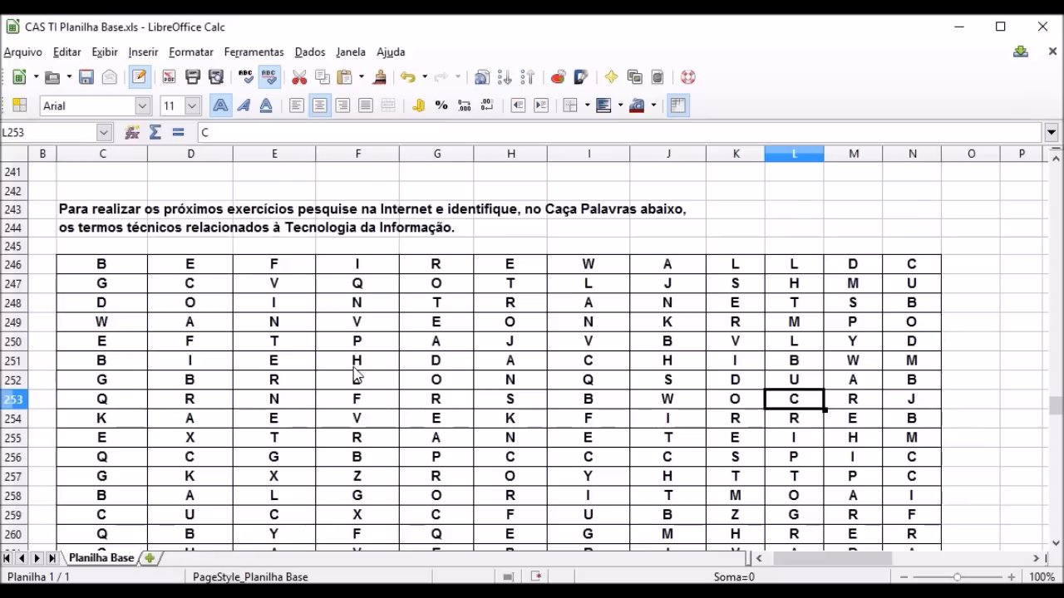
Select the word CRIPTOGRAFIA in cells L253:L264 of the Caça Palavras grid
scroll(355, 374, "down", 2)
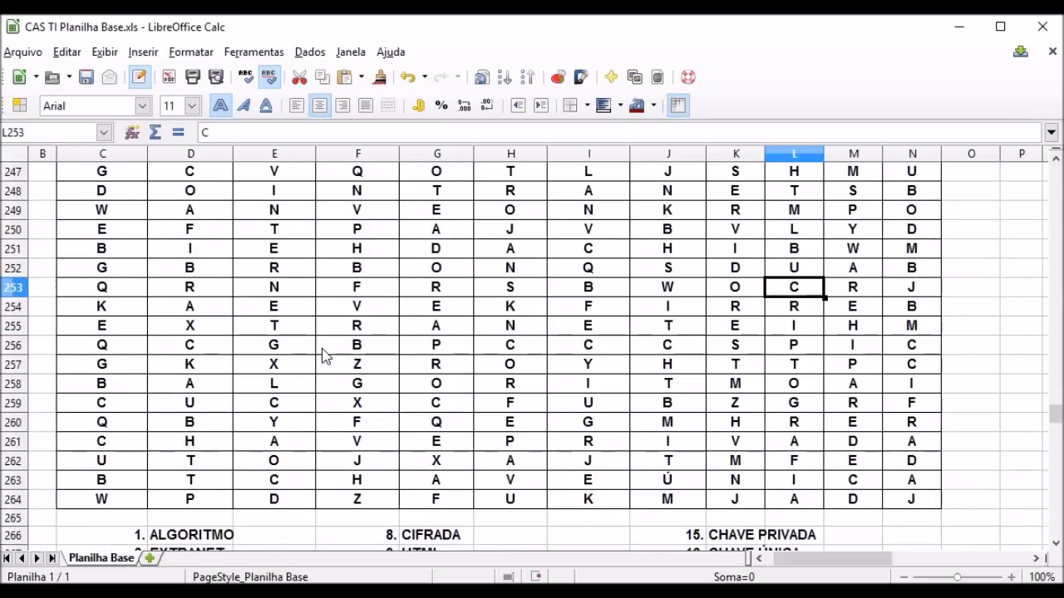
scroll(324, 356, "down", 1)
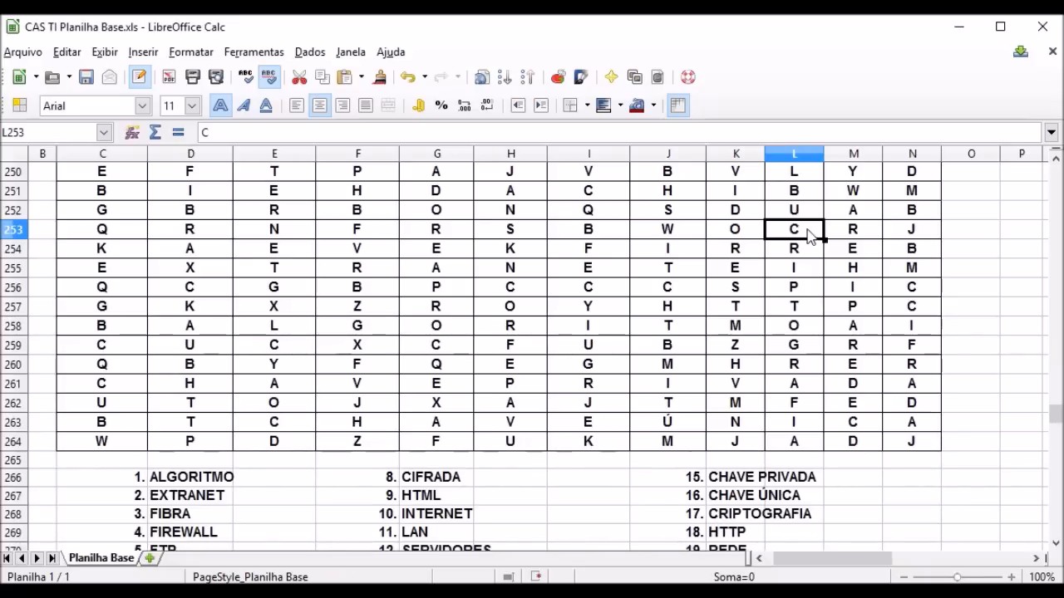
left_click_drag(811, 235, 809, 439)
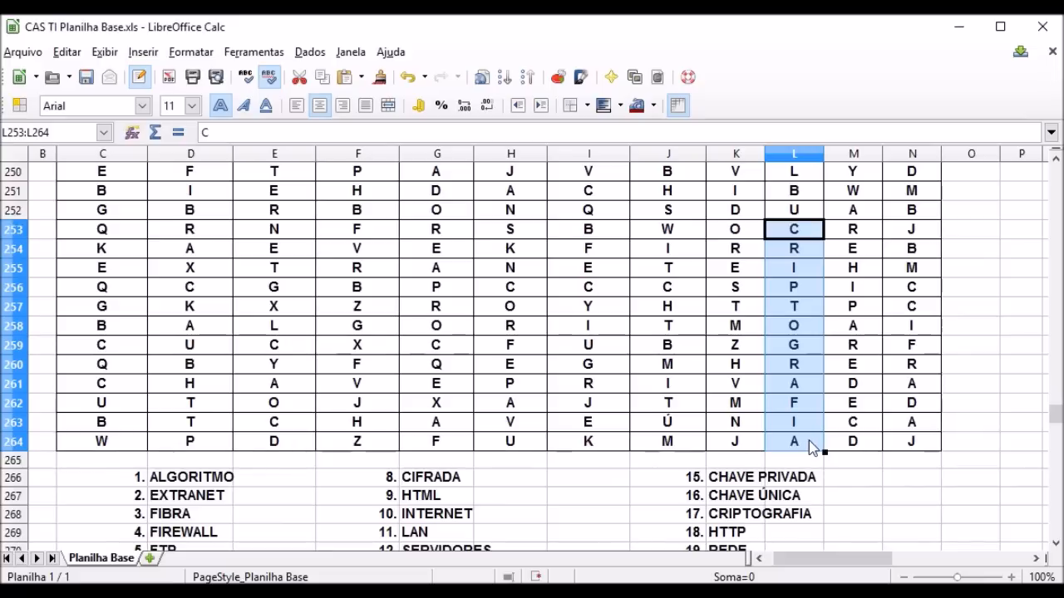
Fill the word CRIPTOGRAFIA in cells L253:L264 of the word search with a yellow background
left_click(621, 106)
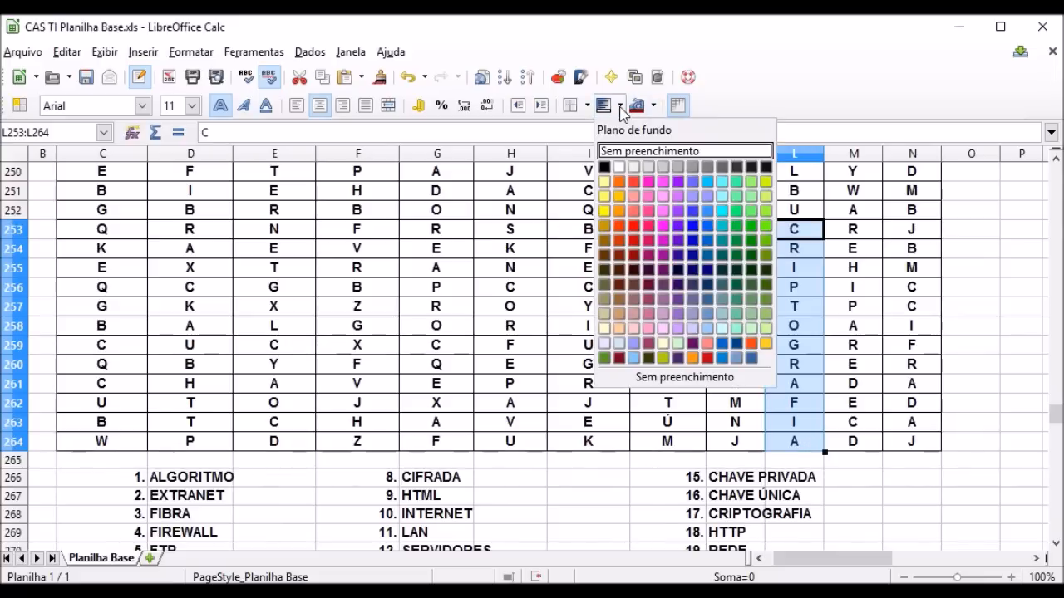
left_click(605, 210)
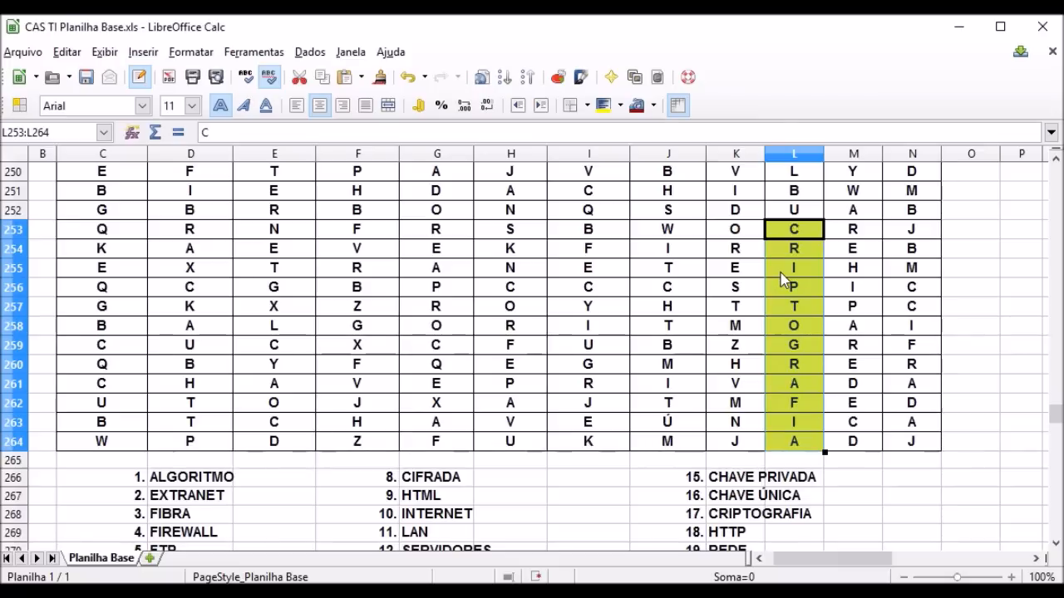
left_click(731, 538)
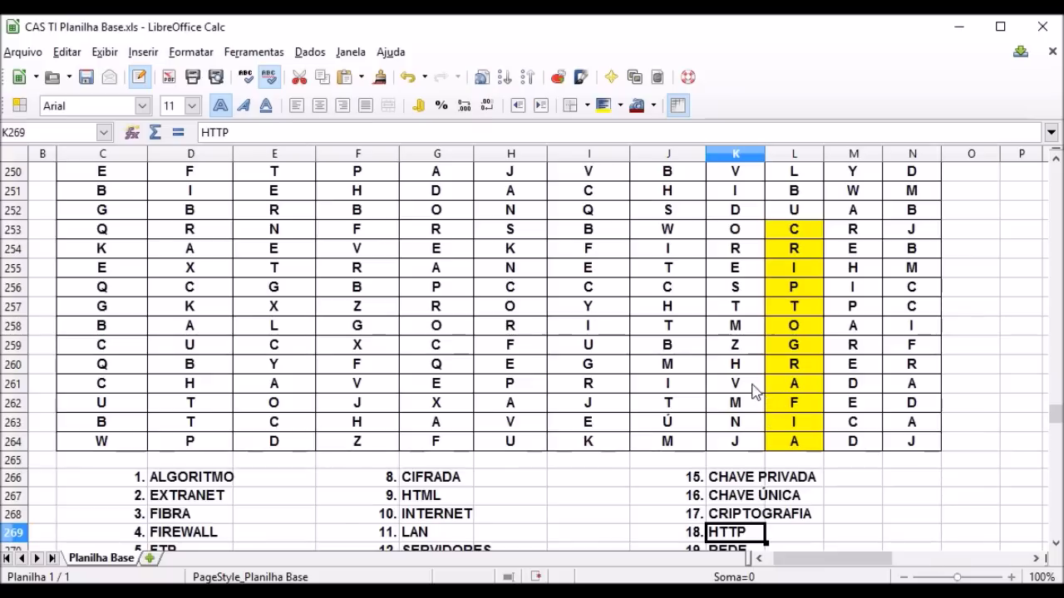
Highlight the word HTTP in cells J257:M257 with the same yellow background and deselect it
left_click_drag(671, 308, 862, 308)
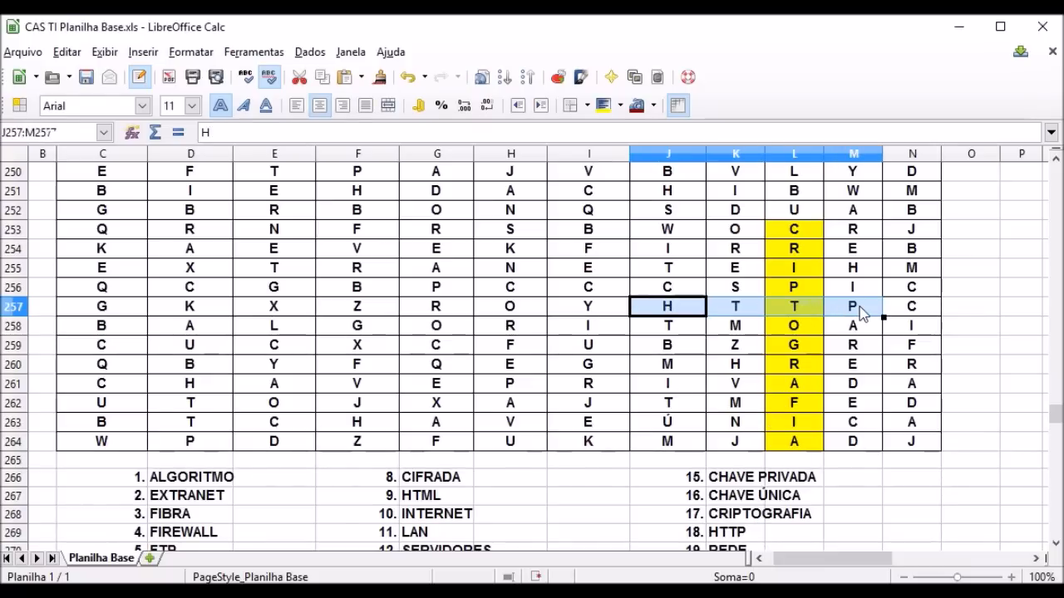
left_click(604, 108)
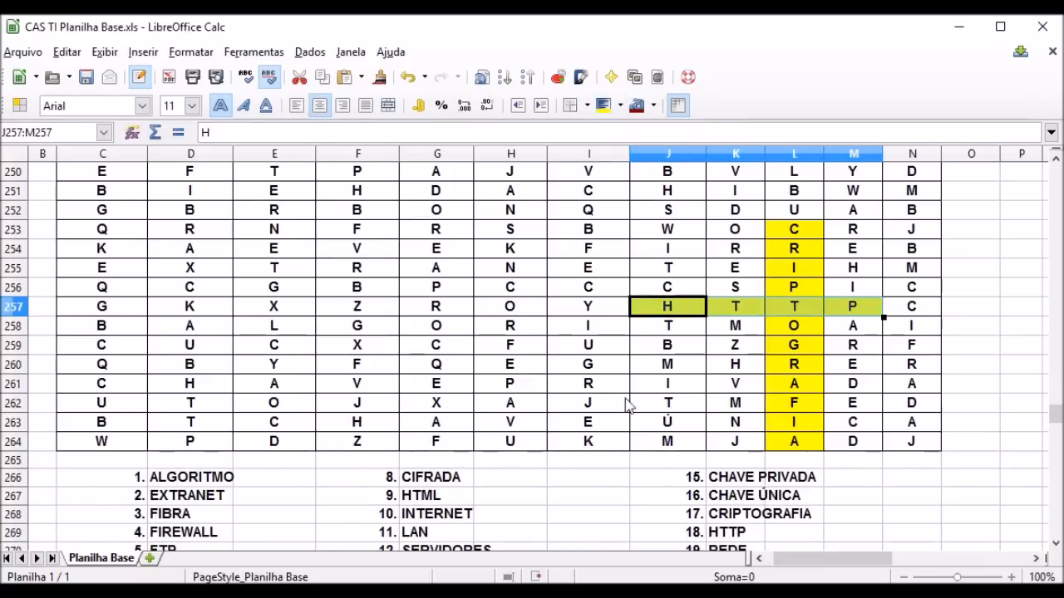
left_click(609, 499)
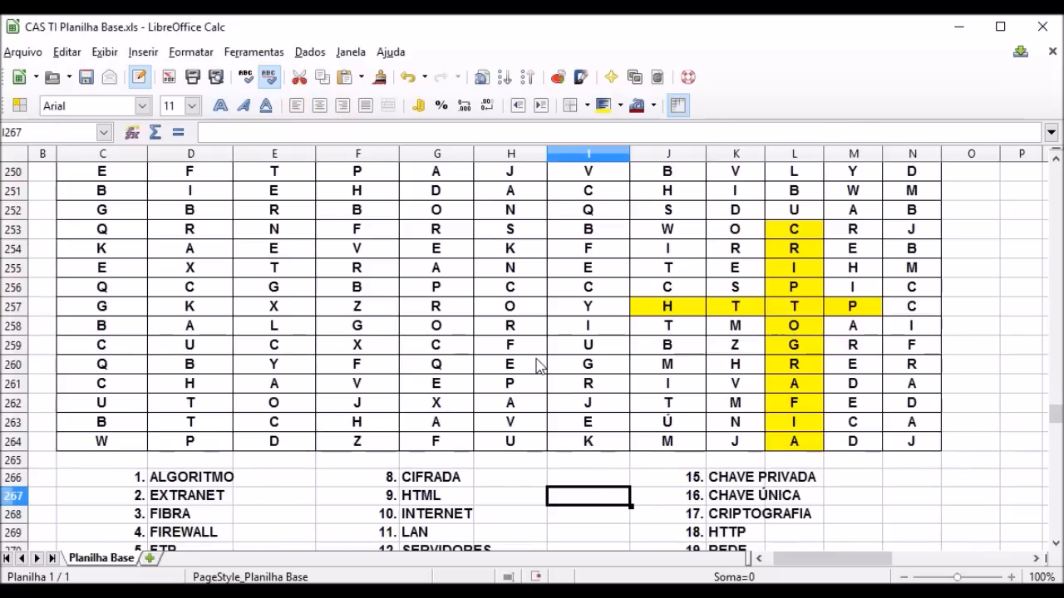
Examine exercise 15 and the CONCATENAR formula in C276, tracing its references G246 to G253 in the word search grid
scroll(233, 474, "down", 1)
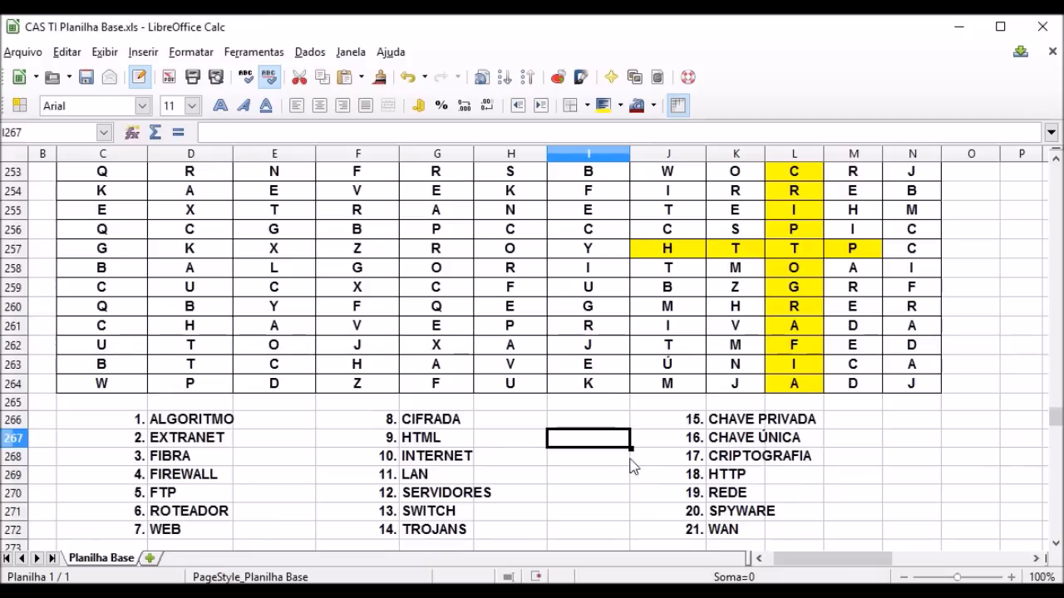
scroll(519, 450, "down", 4)
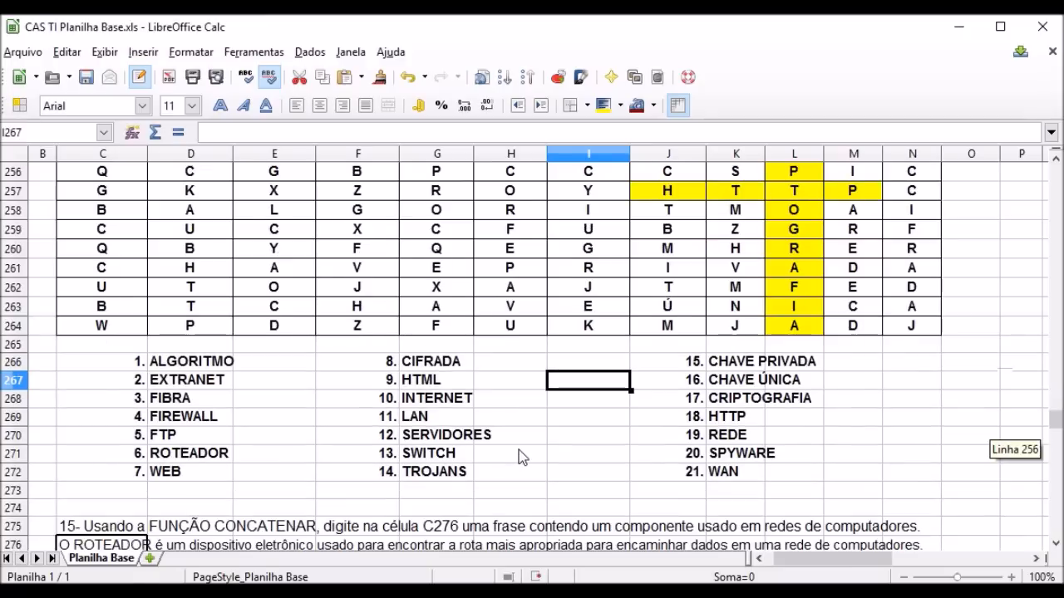
scroll(519, 450, "down", 1)
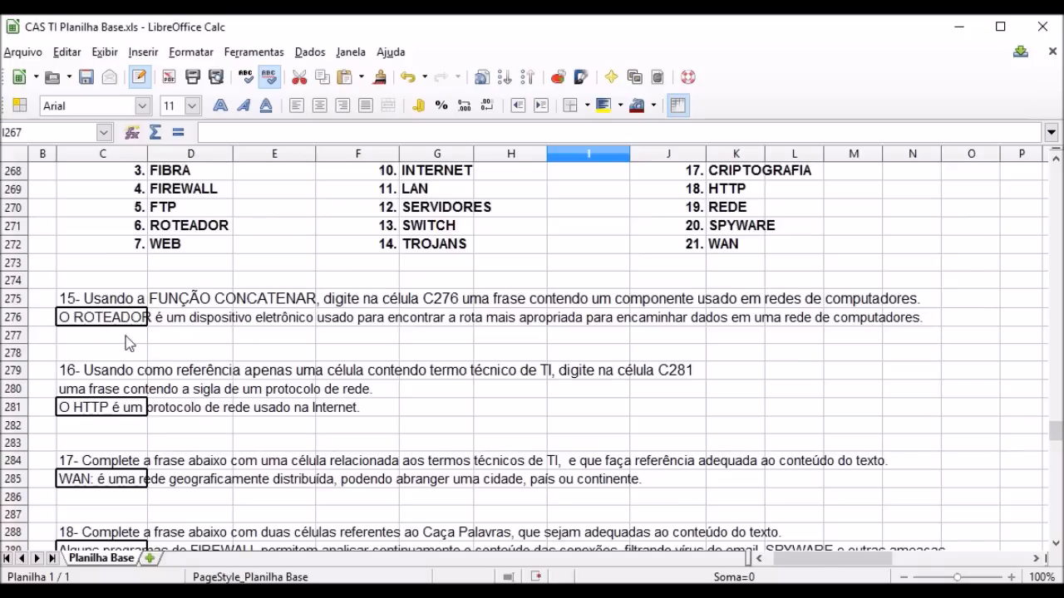
left_click(48, 302)
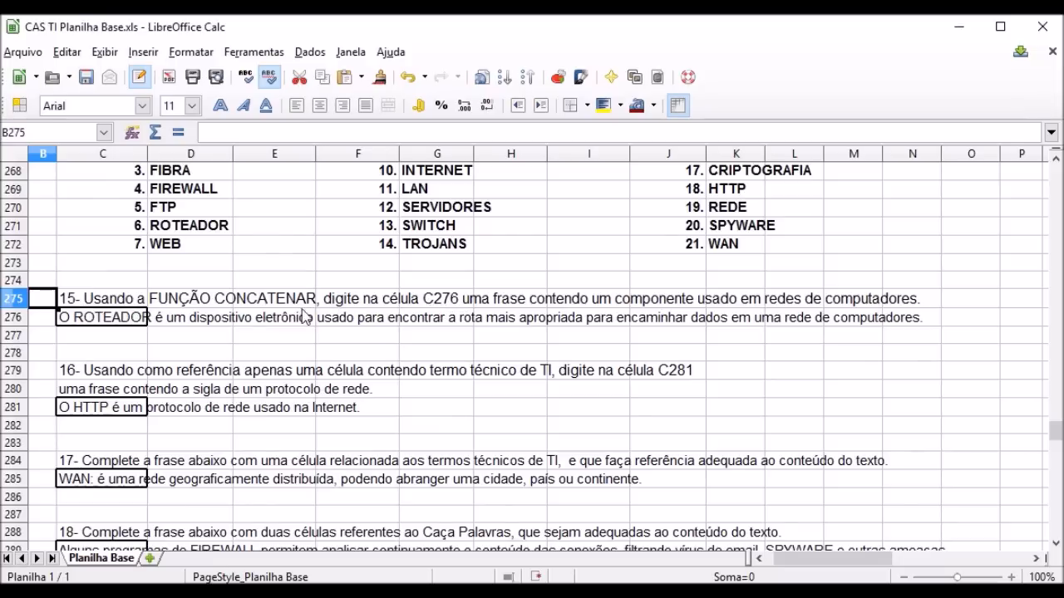
left_click(110, 323)
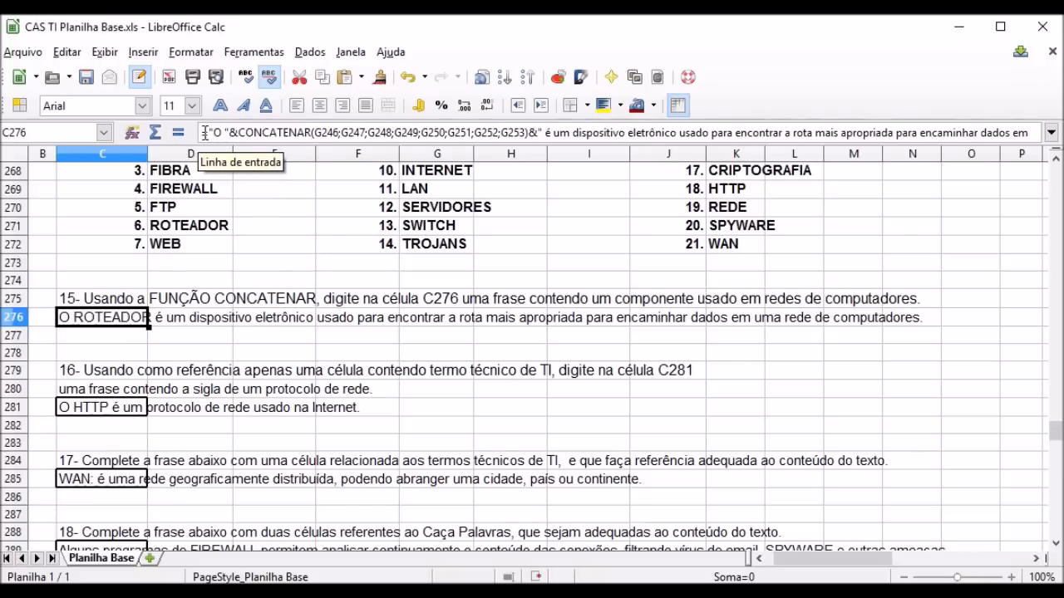
left_click_drag(205, 132, 1029, 135)
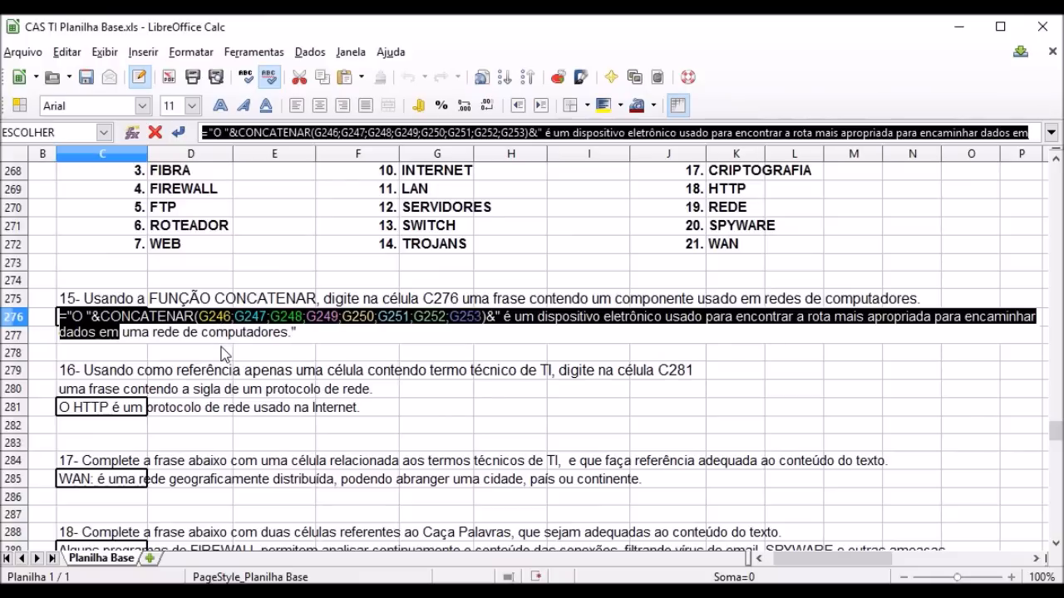
scroll(223, 354, "up", 8)
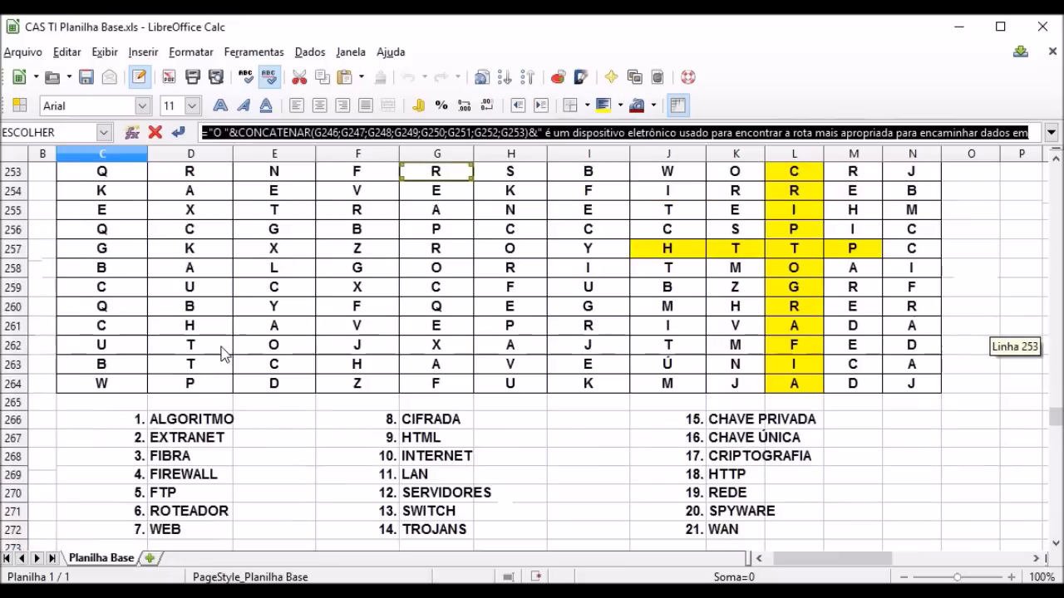
scroll(223, 353, "up", 1)
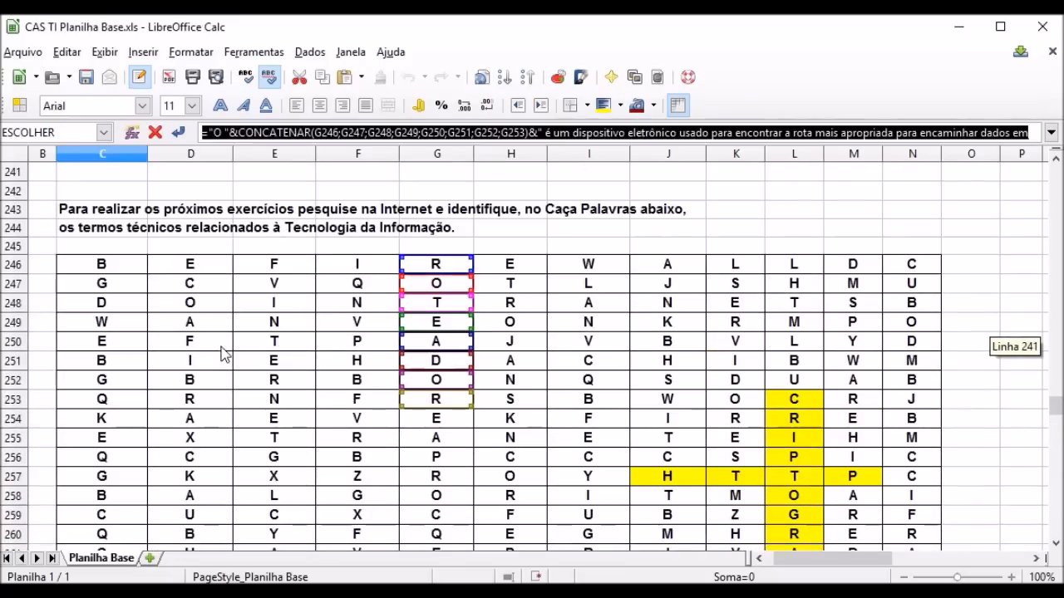
scroll(223, 353, "down", 1)
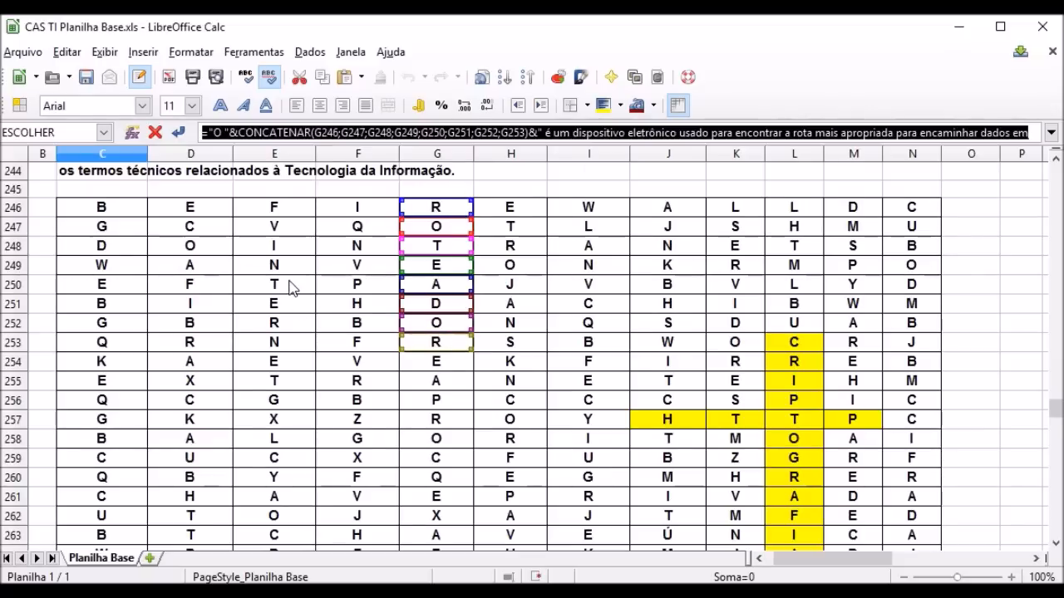
scroll(291, 287, "down", 6)
scroll(292, 287, "down", 1)
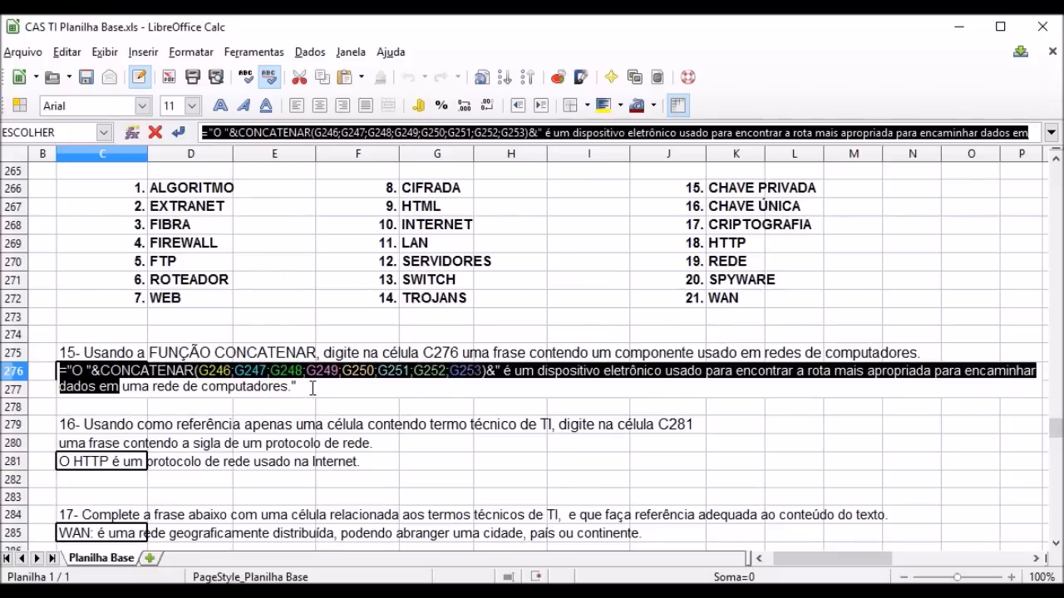
key("Return")
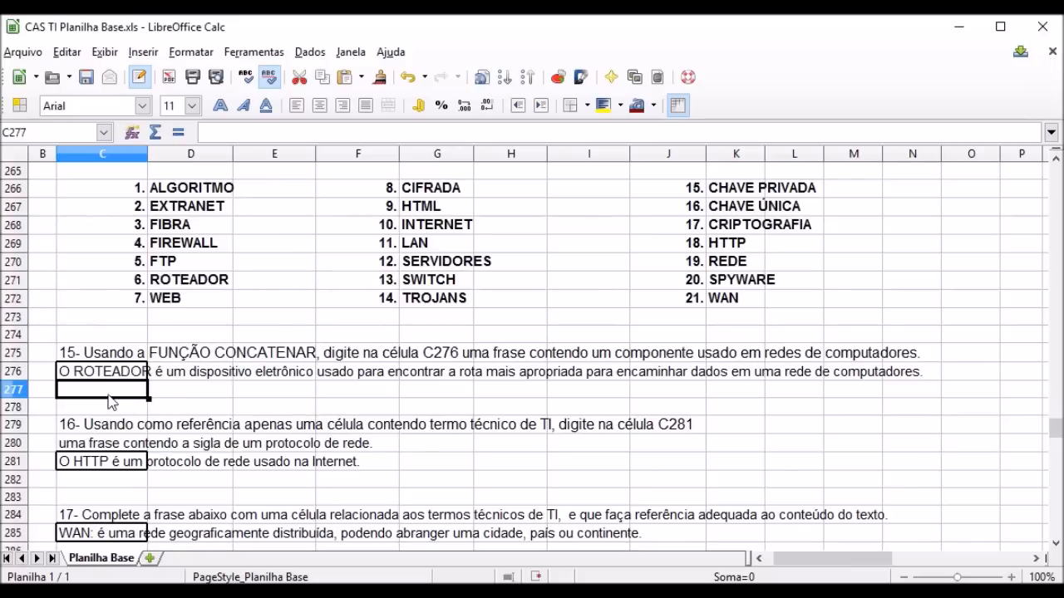
Examine exercise 16 and the formula in C281, checking its reference to the term HTTP in K269
left_click(48, 428)
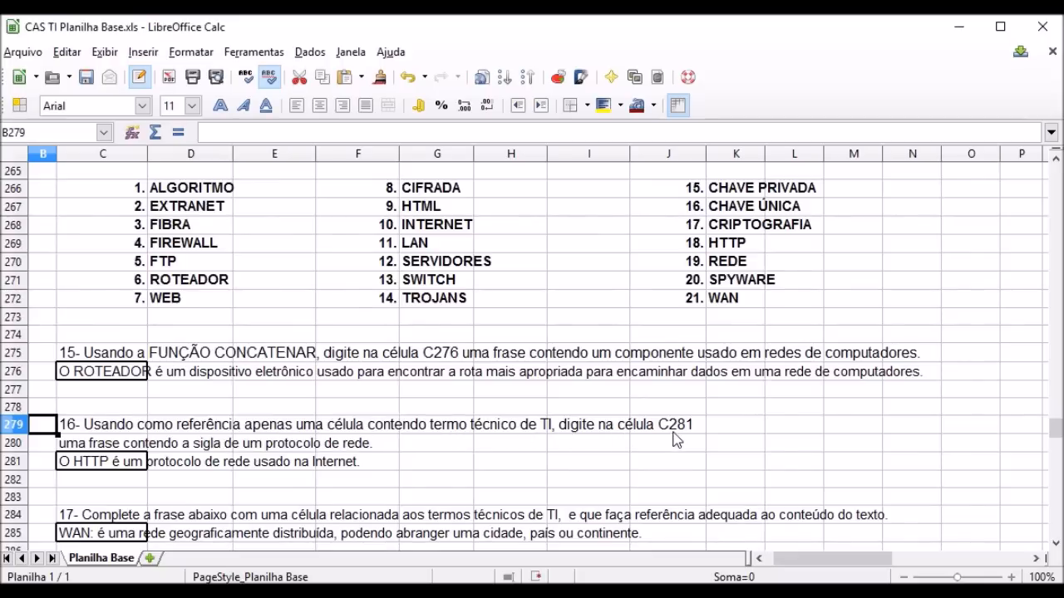
left_click(90, 469)
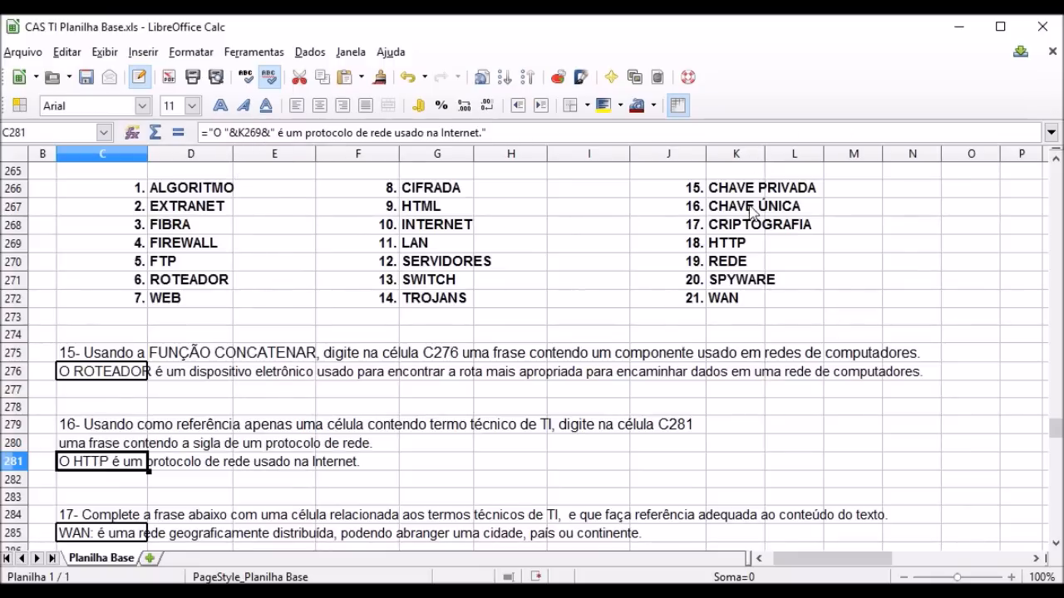
left_click(738, 244)
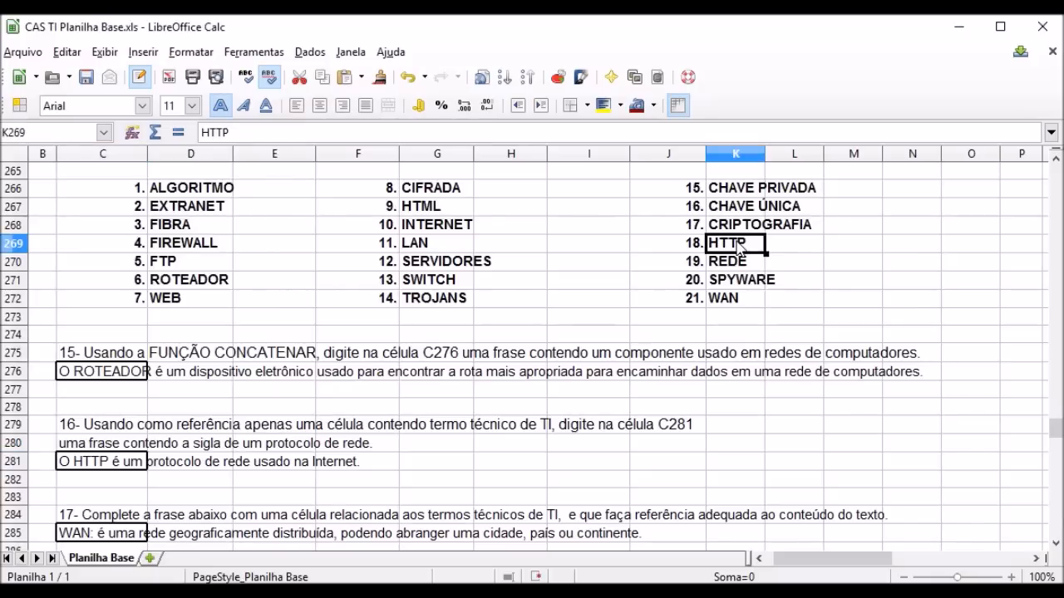
left_click(105, 466)
left_click_drag(204, 133, 489, 133)
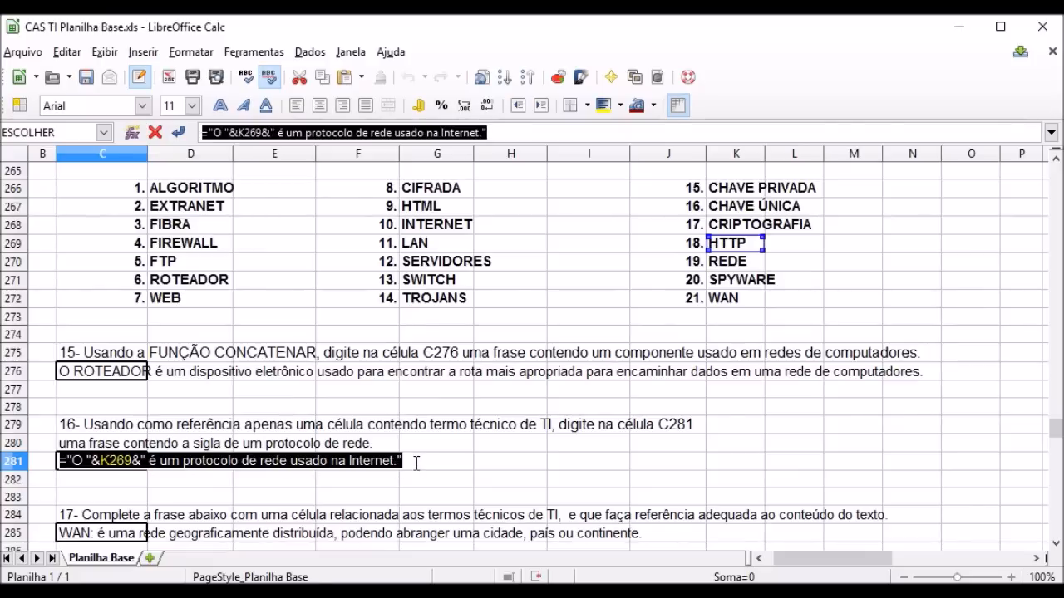
key("Return")
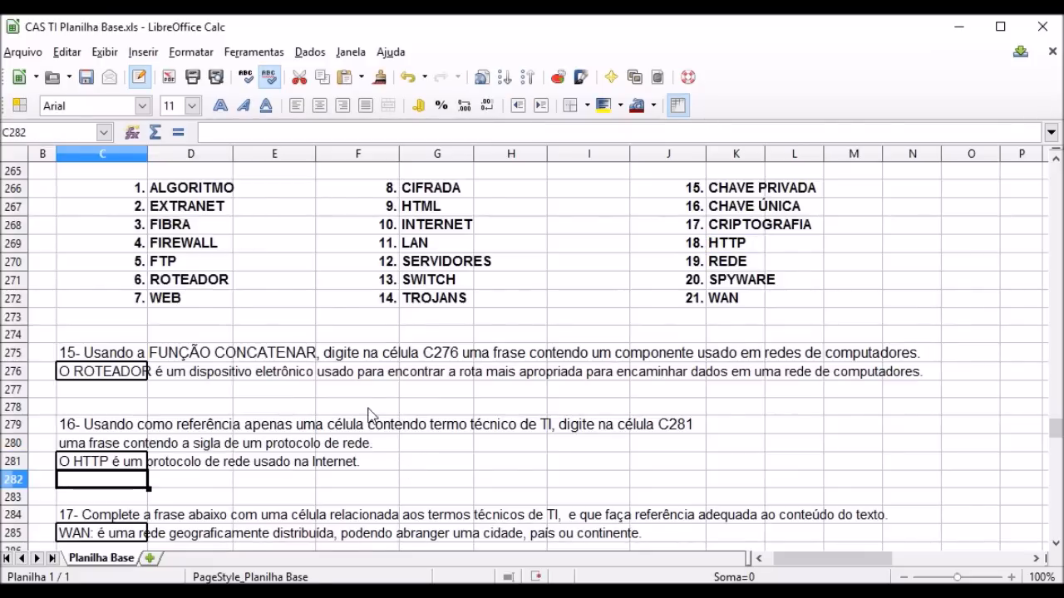
Examine exercise 17 and the formula in C285, checking its reference to the term WAN in K272
scroll(368, 414, "down", 3)
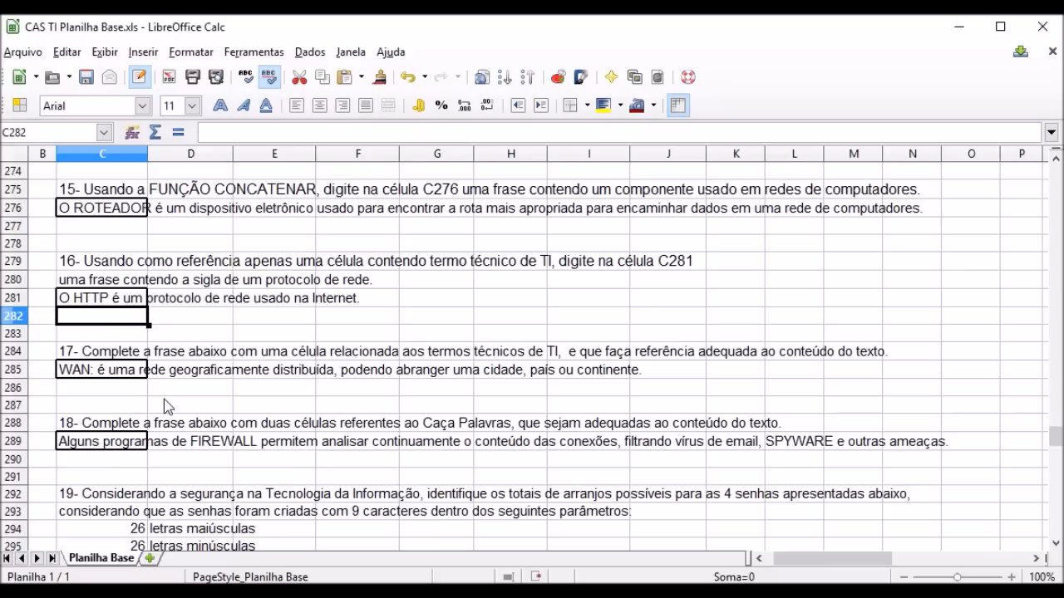
left_click(47, 353)
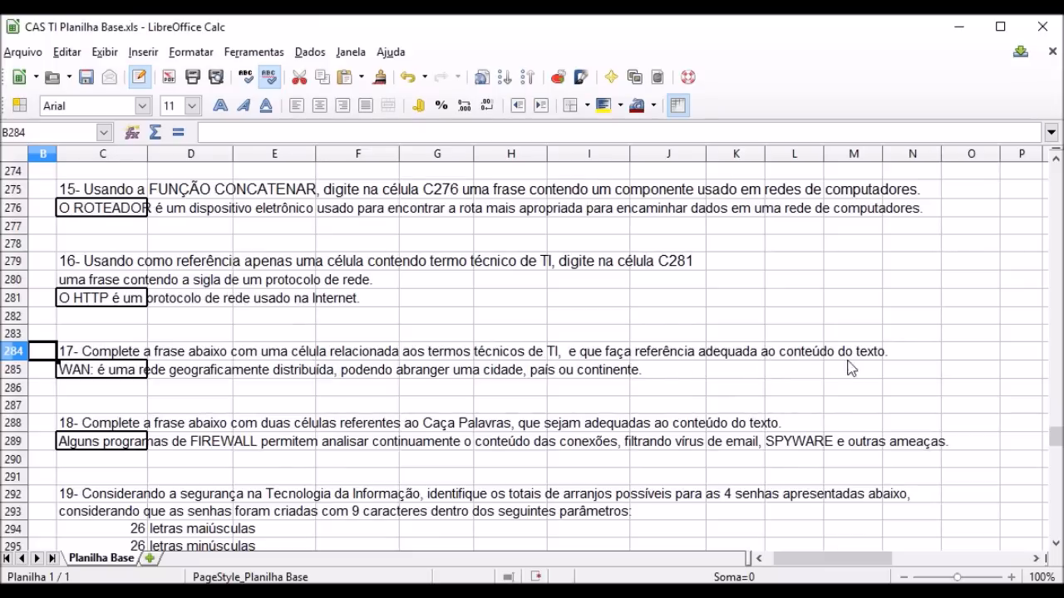
left_click(100, 377)
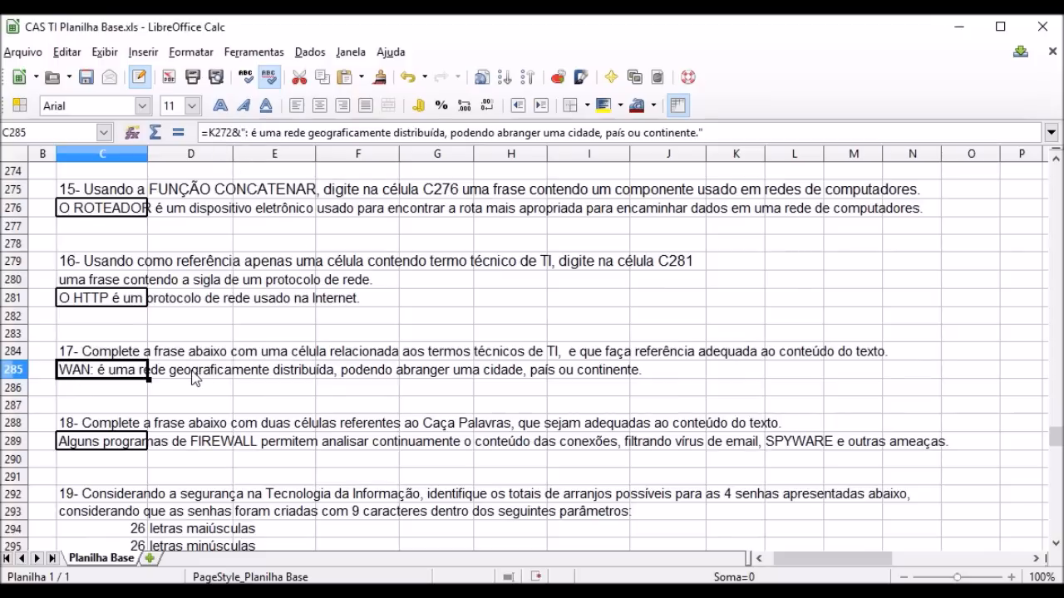
scroll(221, 376, "up", 4)
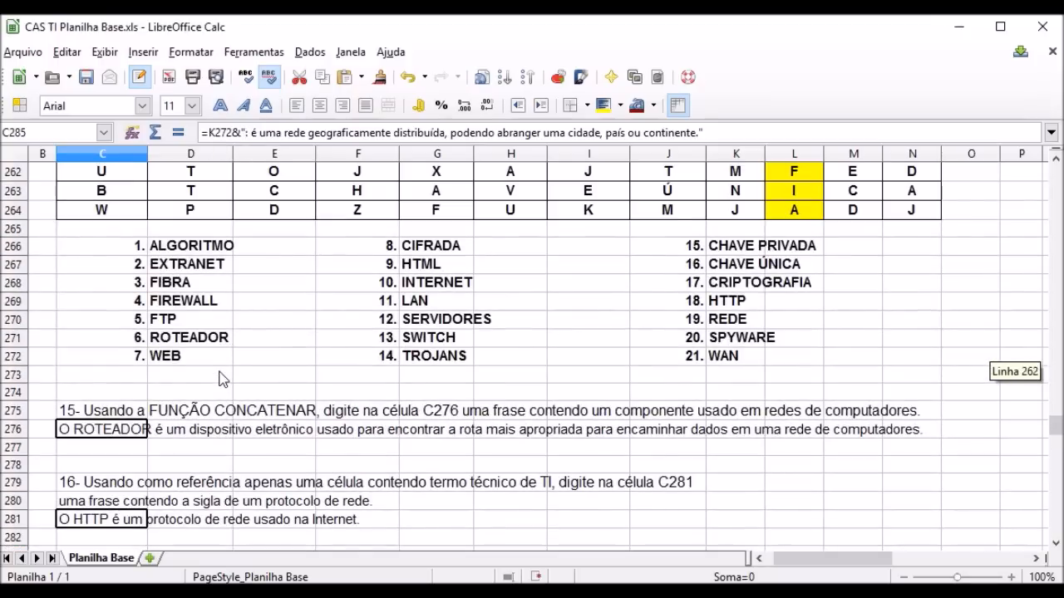
left_click(736, 360)
key("ctrl+b")
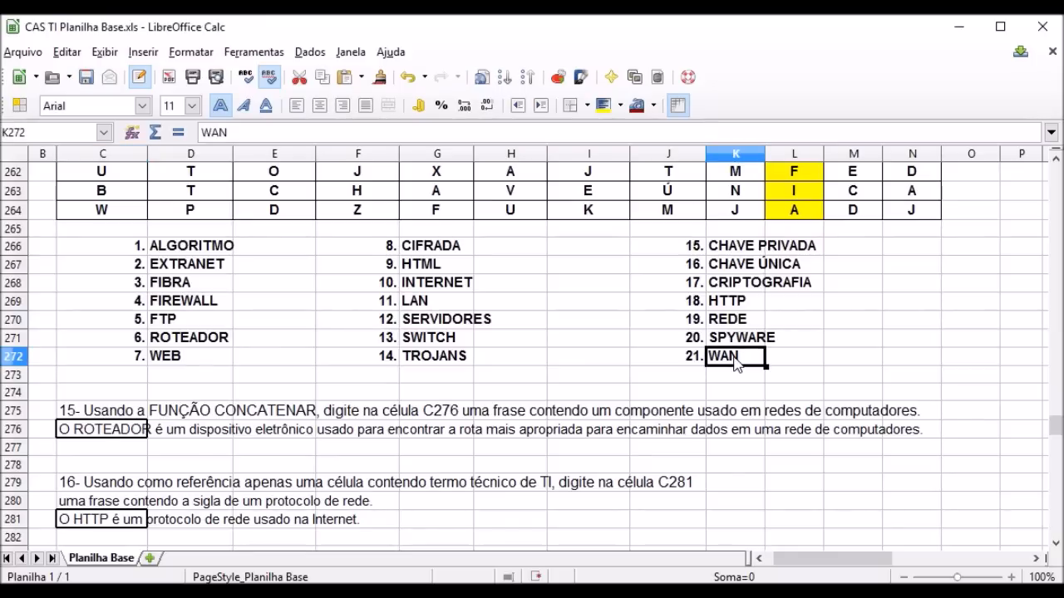
scroll(549, 380, "down", 4)
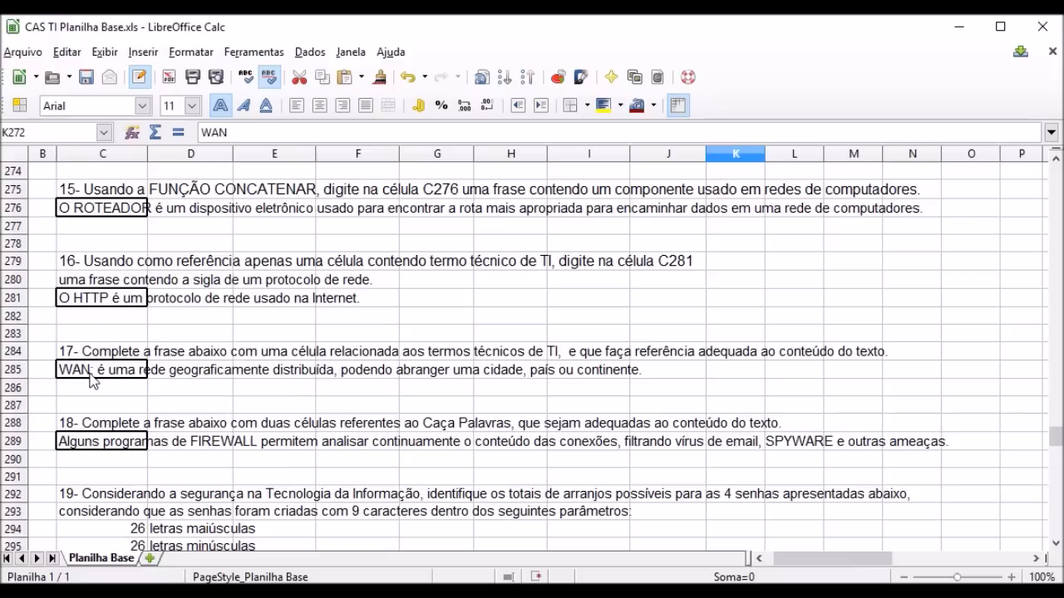
left_click(101, 378)
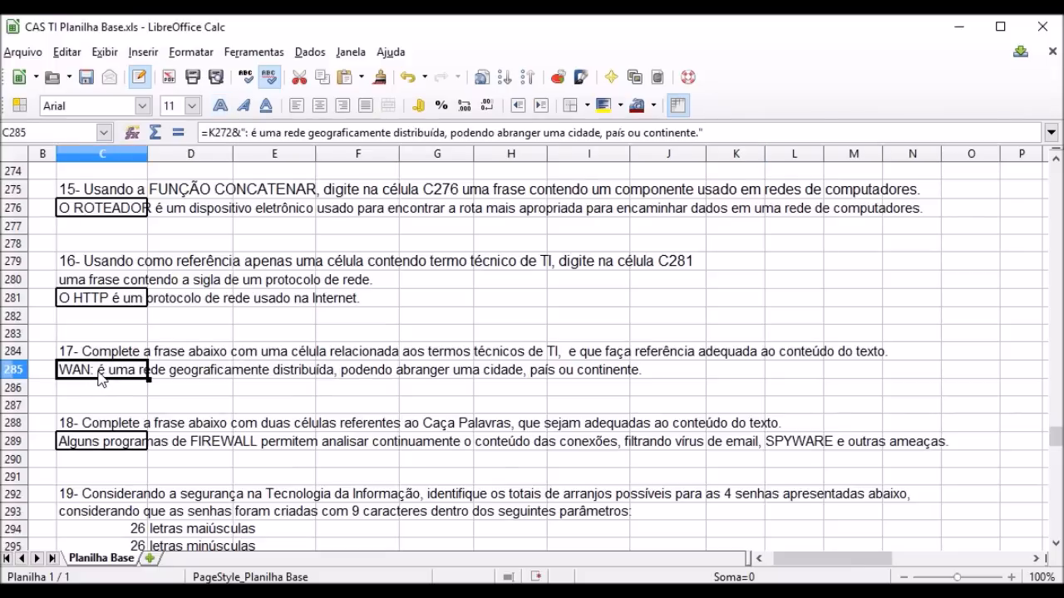
left_click(202, 134)
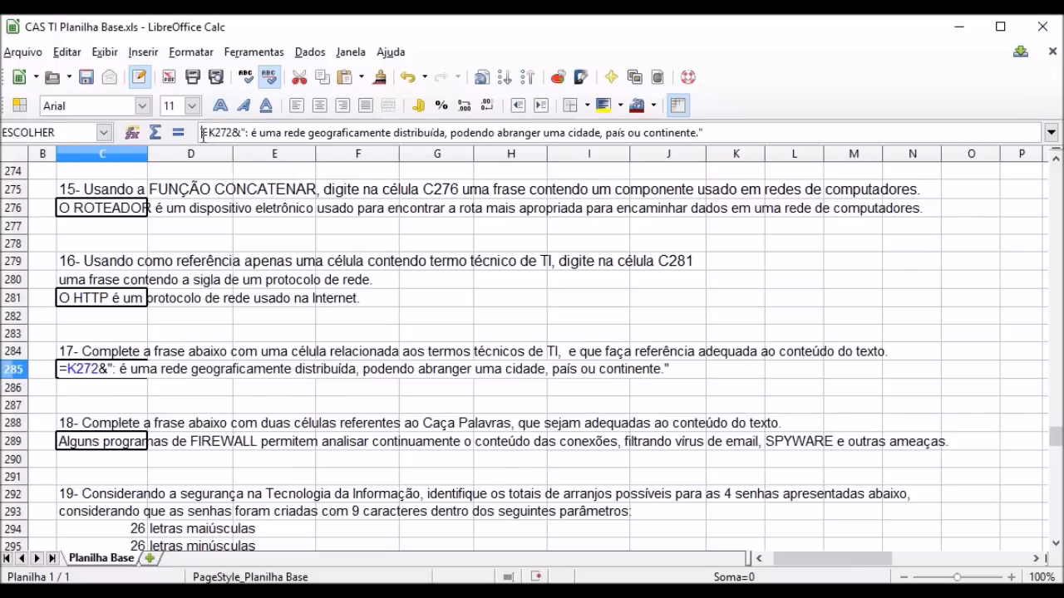
left_click_drag(203, 134, 708, 135)
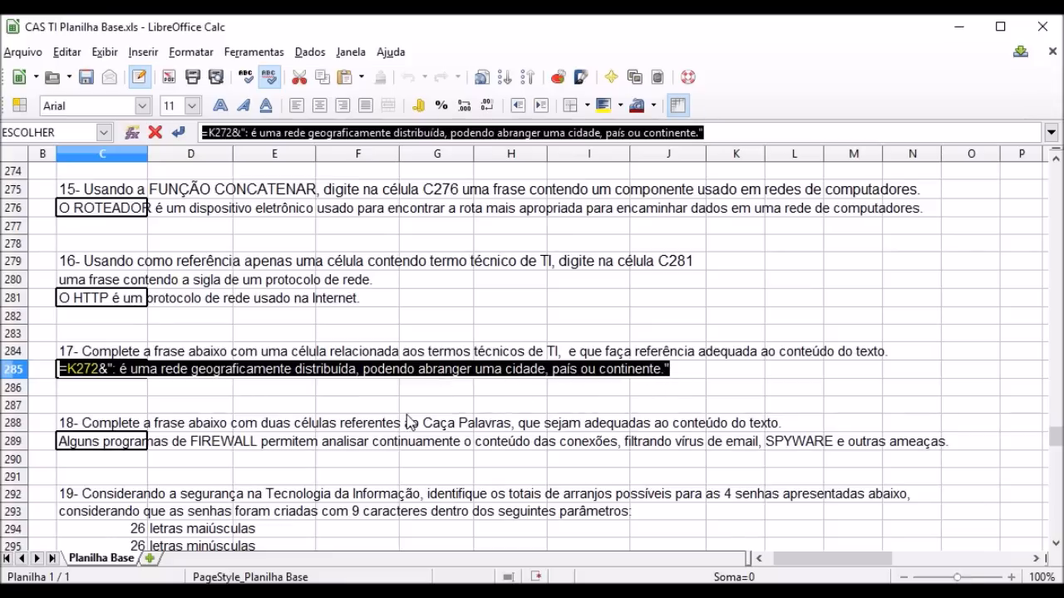
key("Return")
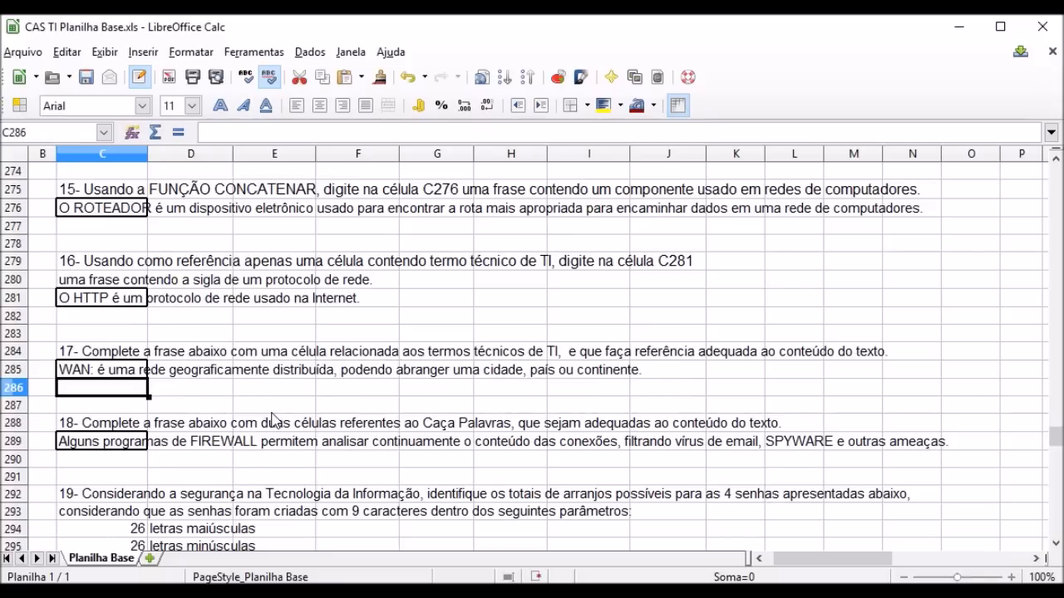
Examine exercise 18 and the formula in C289, tracing its references to the terms in D269 and K271
scroll(251, 392, "down", 2)
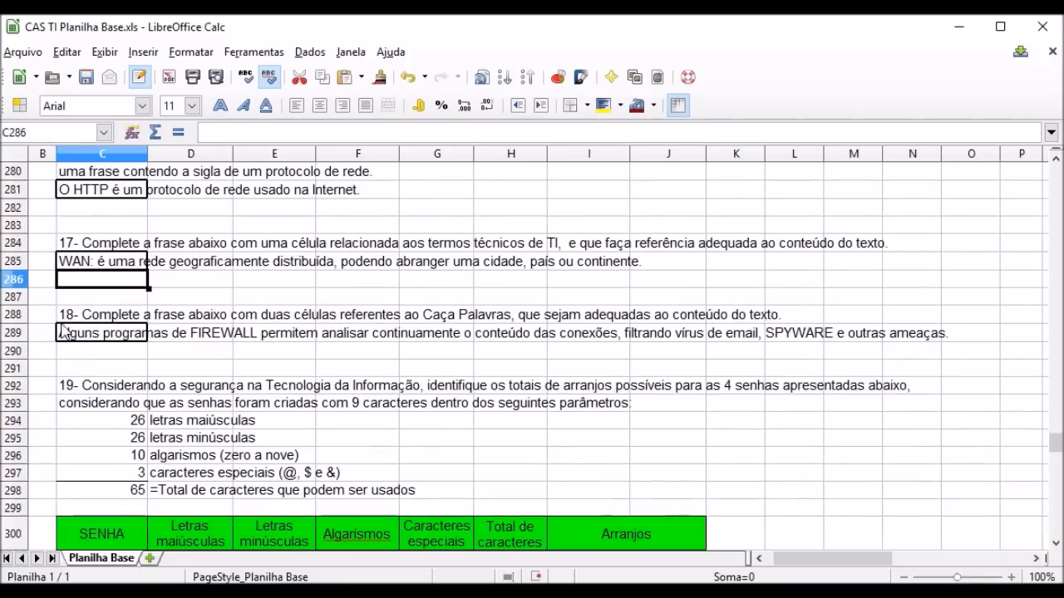
left_click(52, 320)
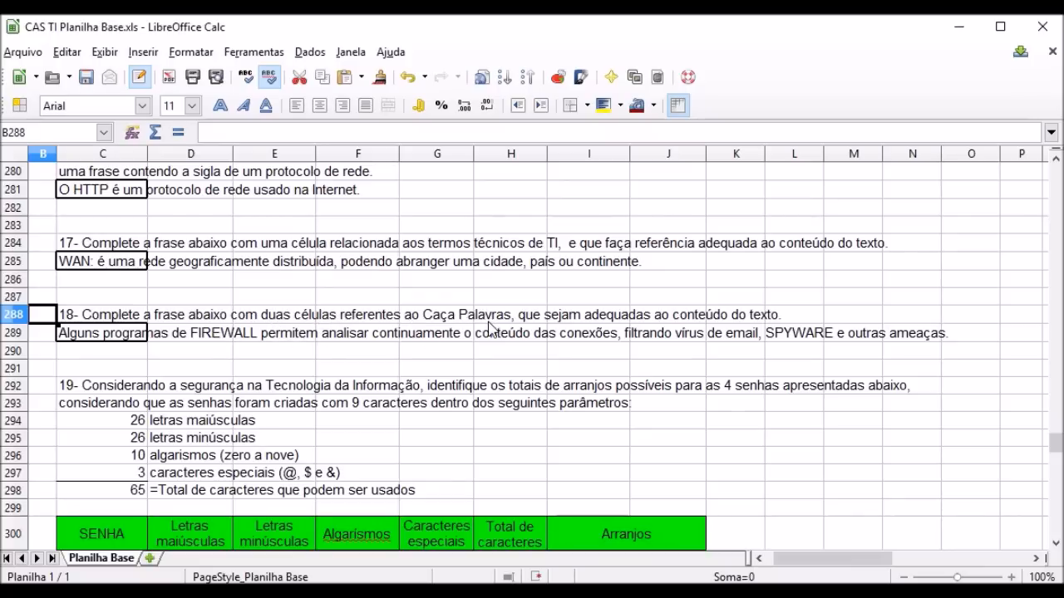
left_click(114, 342)
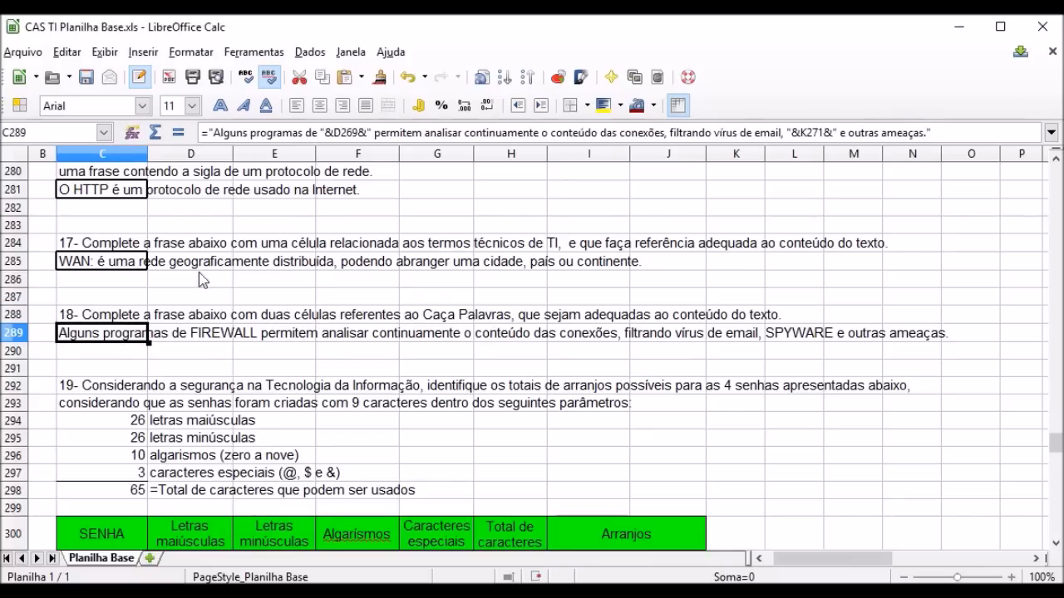
left_click_drag(202, 132, 929, 132)
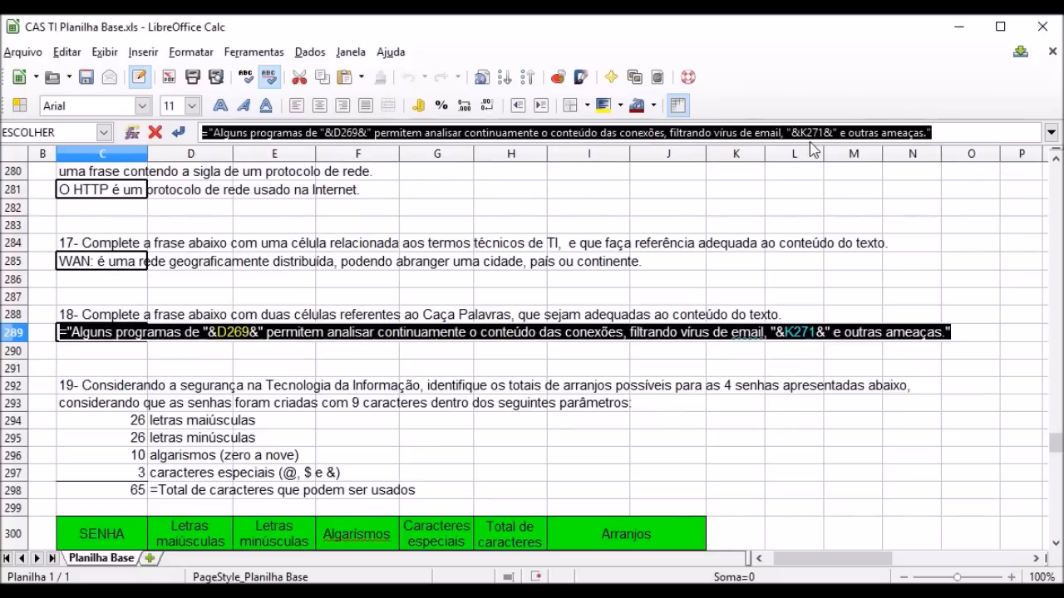
scroll(641, 264, "up", 4)
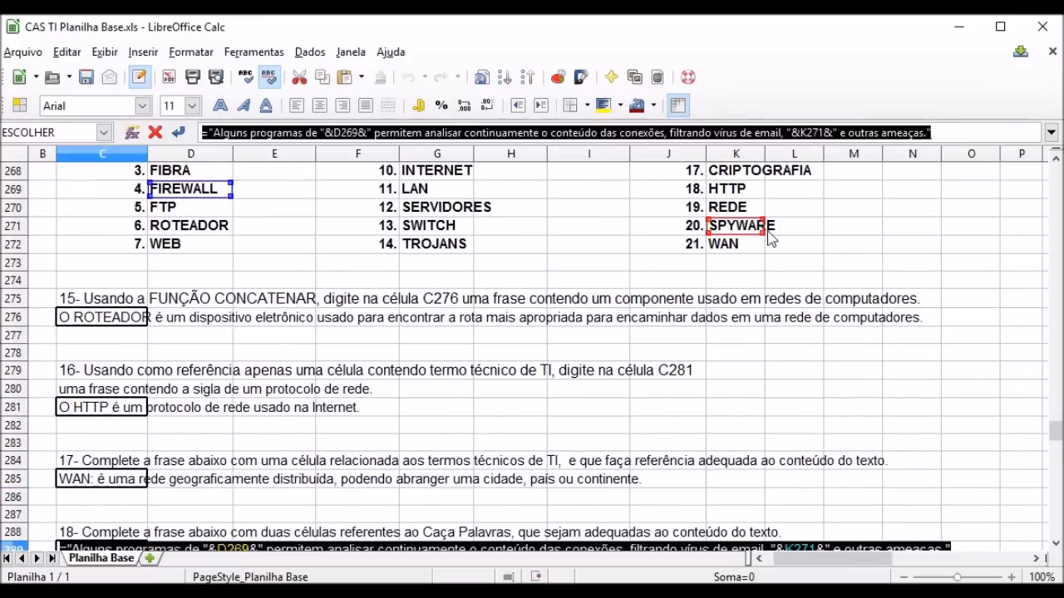
scroll(406, 312, "down", 3)
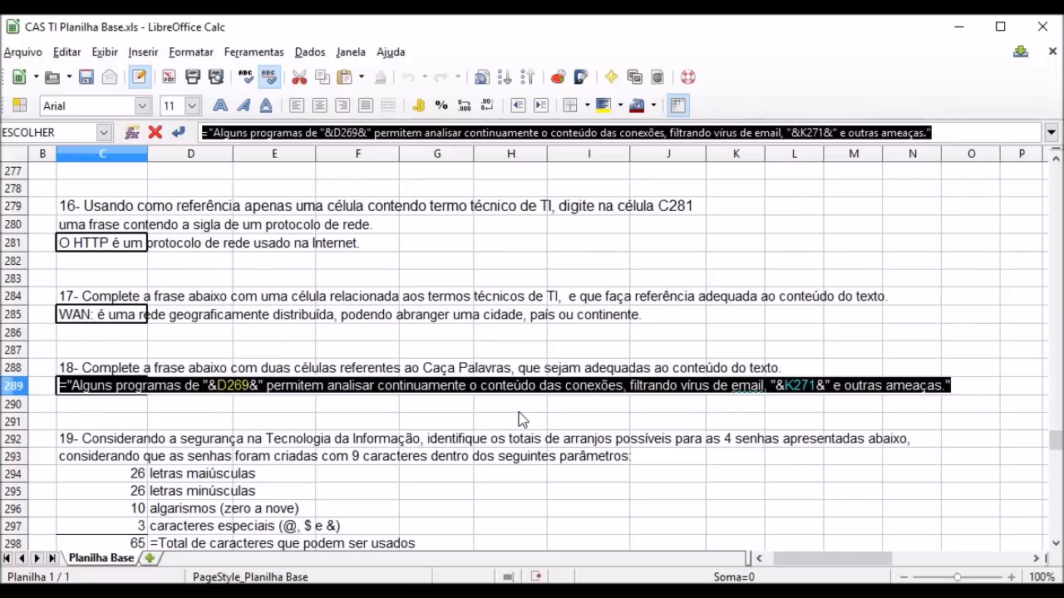
key("Return")
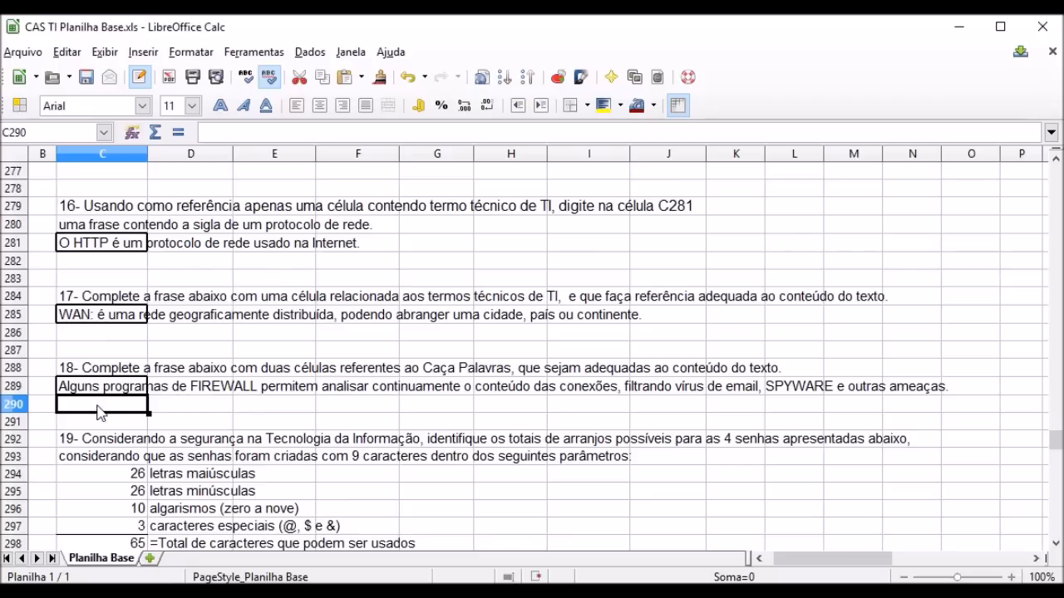
Read the statement of exercise 19 and check its character parameters and total in C294:C298
left_click(52, 412)
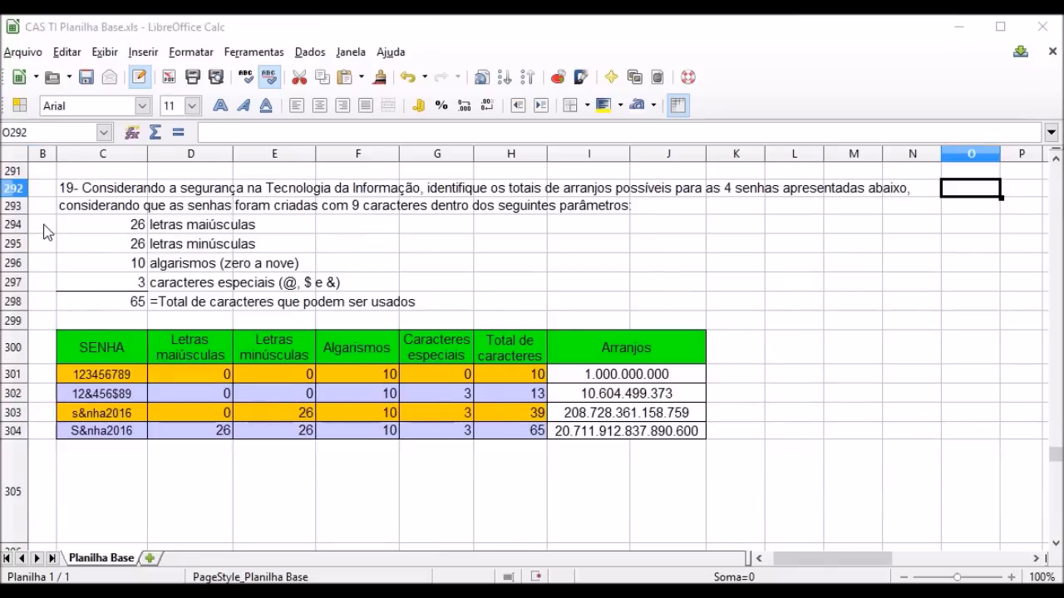
left_click(52, 190)
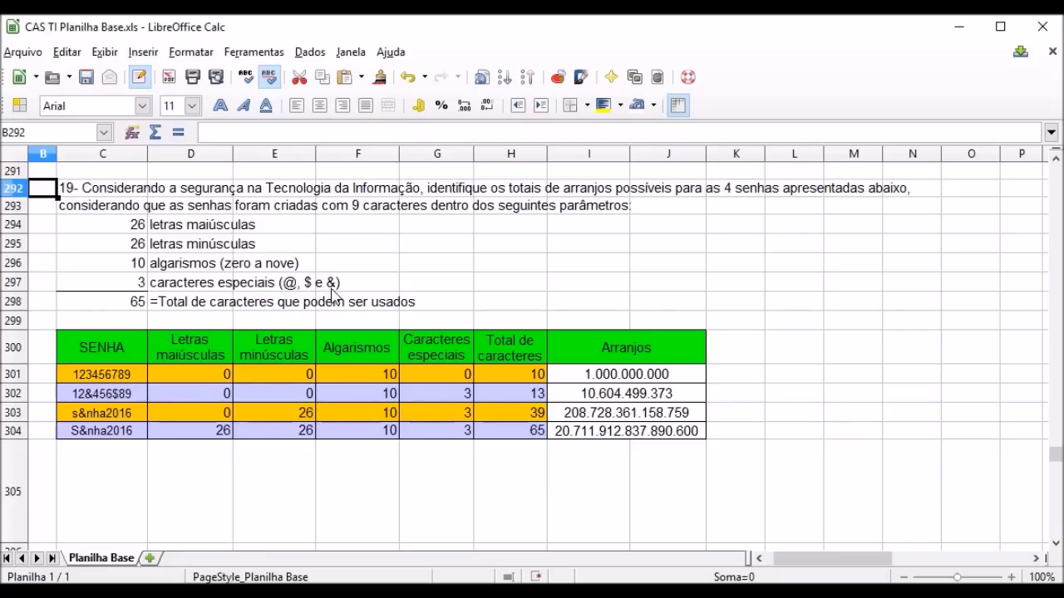
left_click(139, 309)
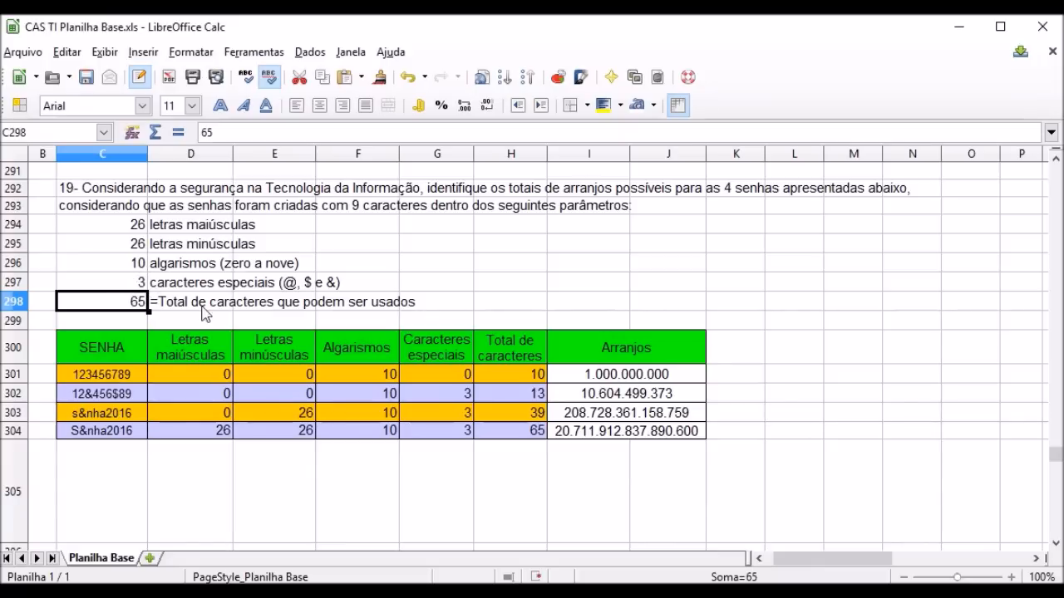
left_click(125, 322)
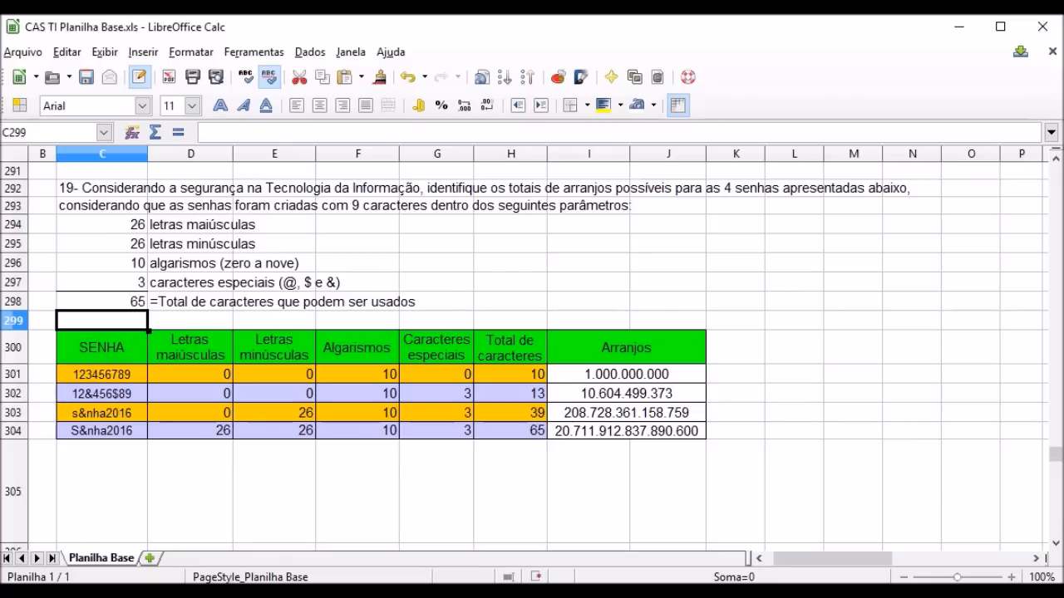
Switch to the Notepad note and examine the =POTÊNCIA(10;2) example, checking the function name and both arguments
key("alt+Tab")
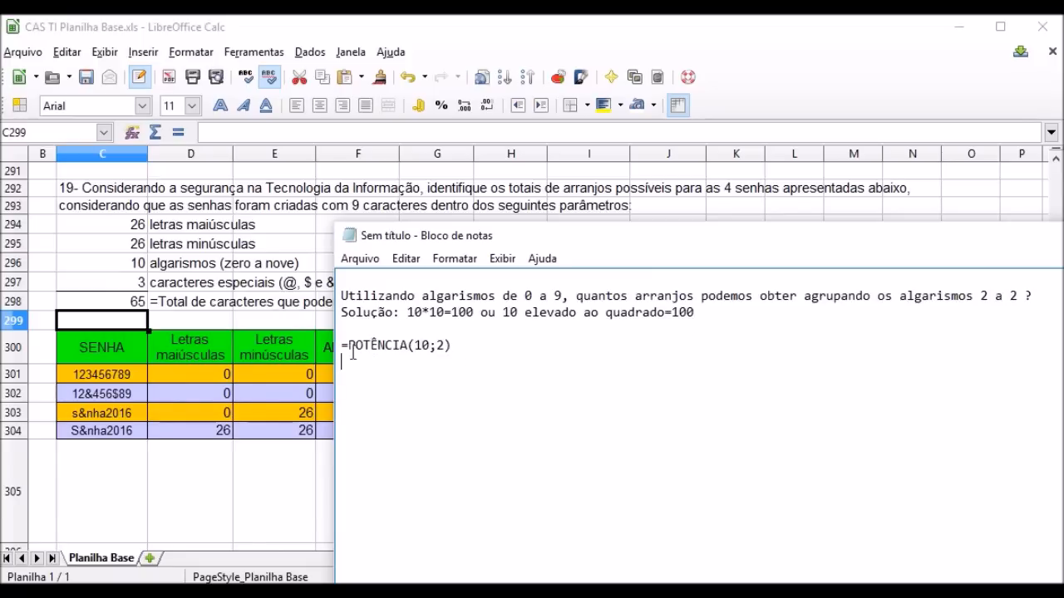
left_click_drag(348, 345, 410, 345)
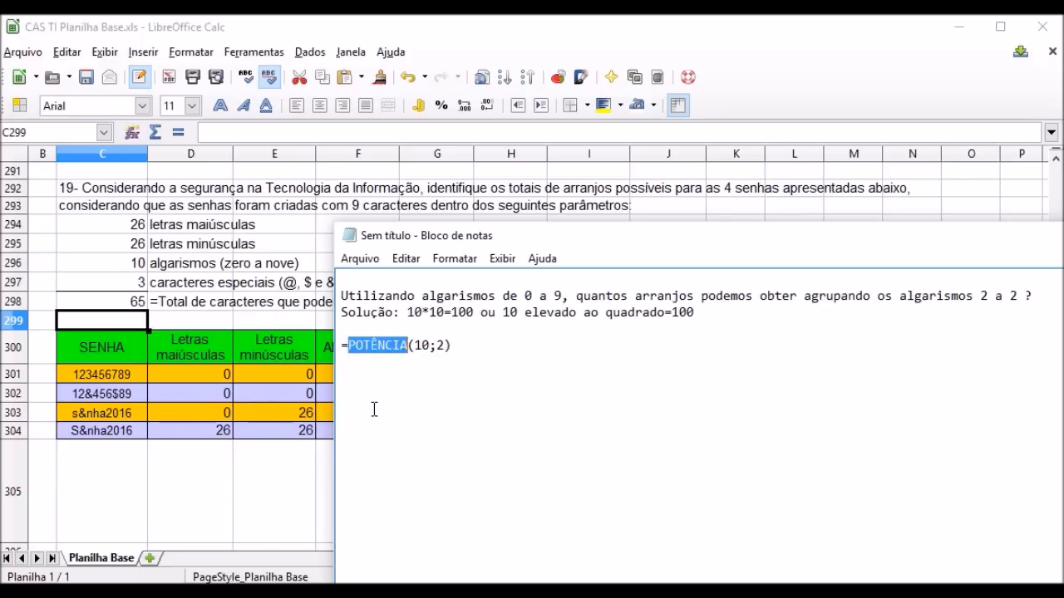
left_click(385, 356)
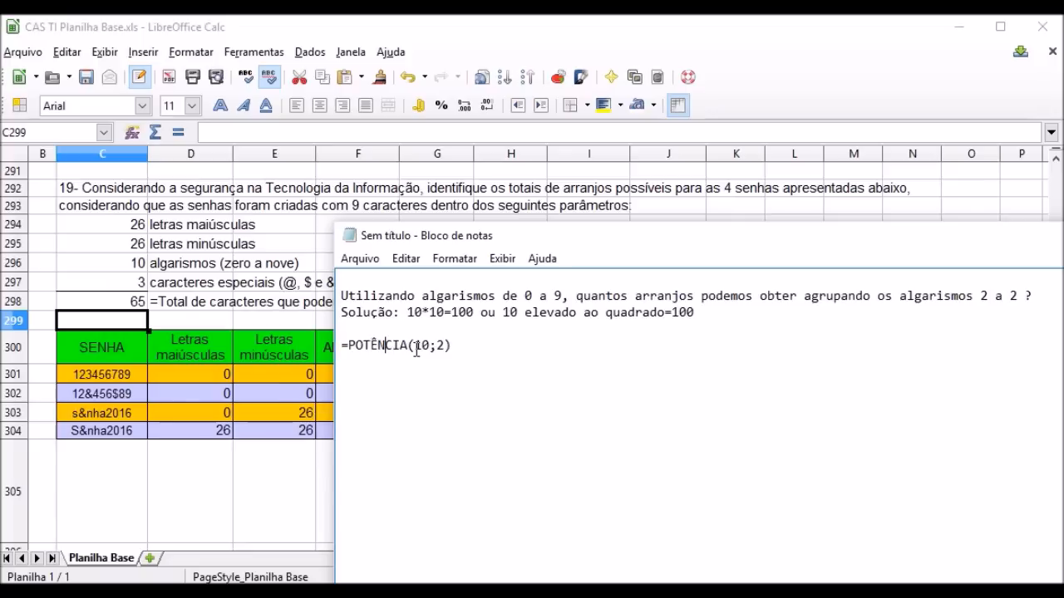
left_click_drag(420, 349, 428, 349)
left_click_drag(437, 347, 443, 348)
left_click(467, 348)
Copy the formula =POTÊNCIA(10;2) from the Notepad note and paste it into cell K296 of the Calc spreadsheet
left_click_drag(340, 345, 454, 345)
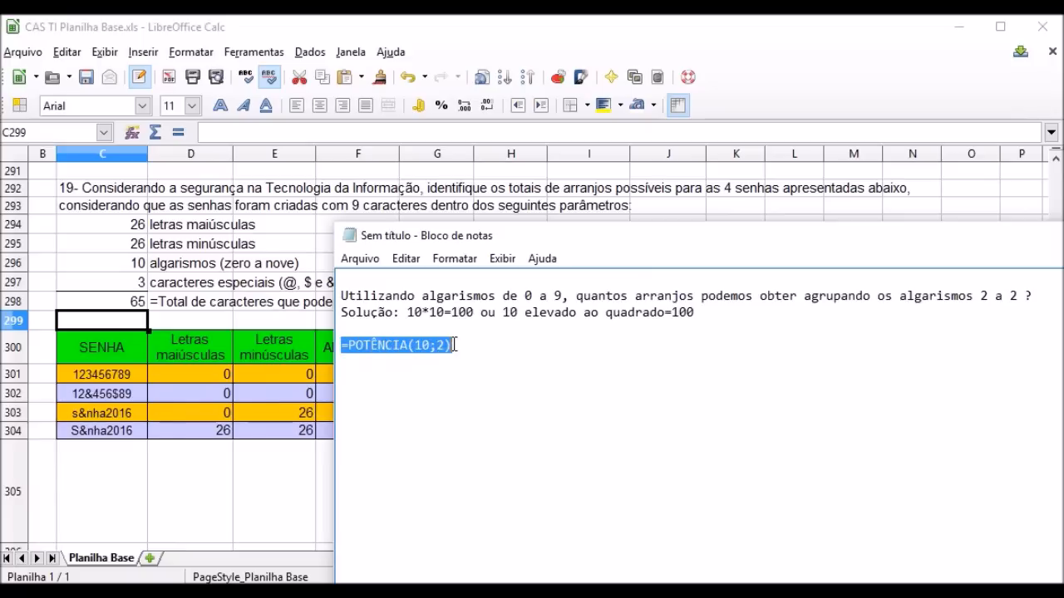
right_click(396, 348)
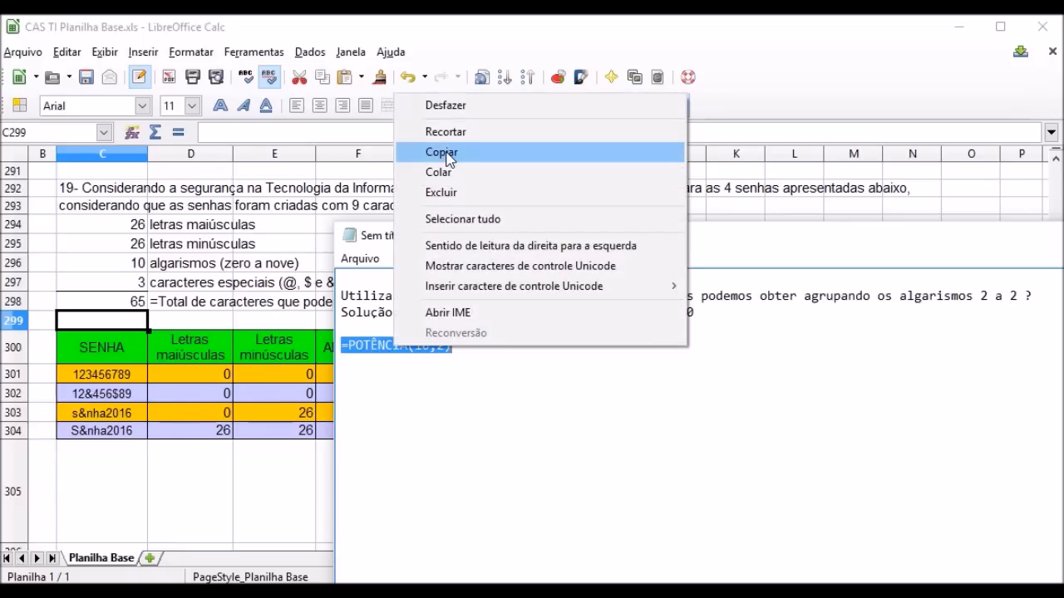
left_click(442, 153)
left_click(931, 196)
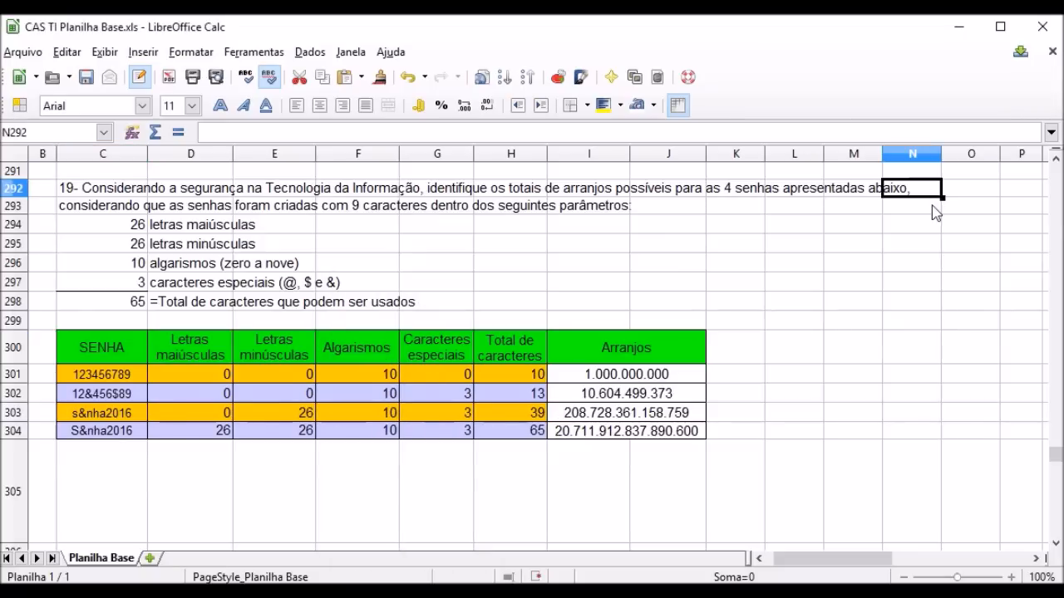
left_click(734, 265)
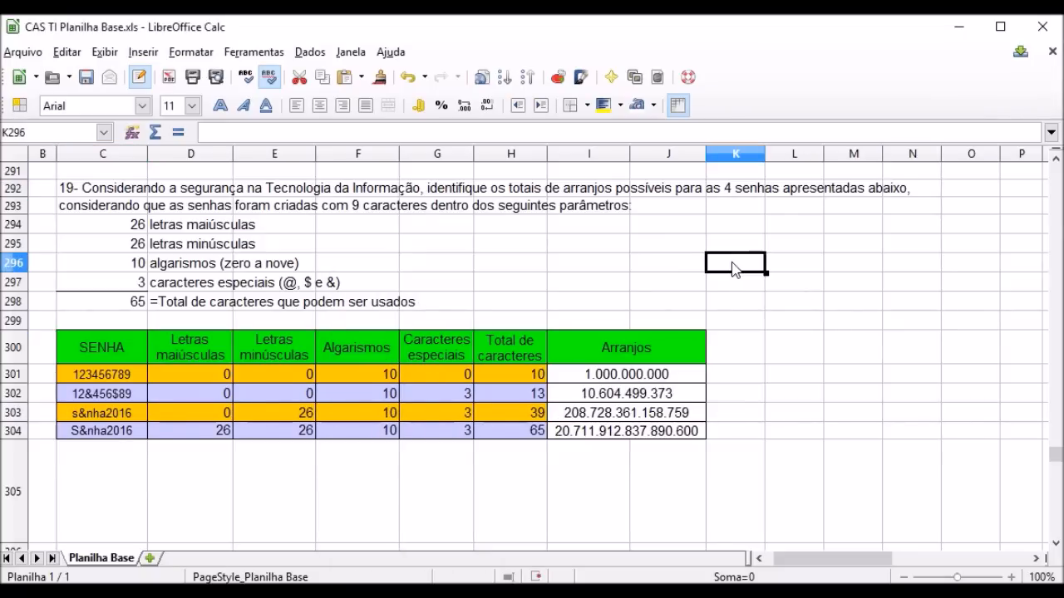
right_click(733, 266)
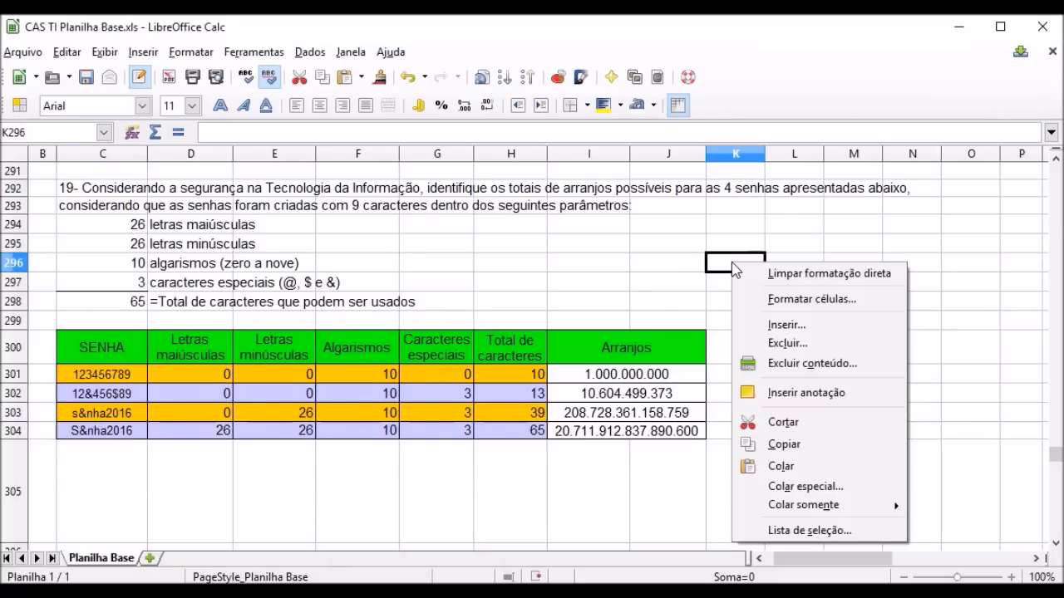
left_click(785, 467)
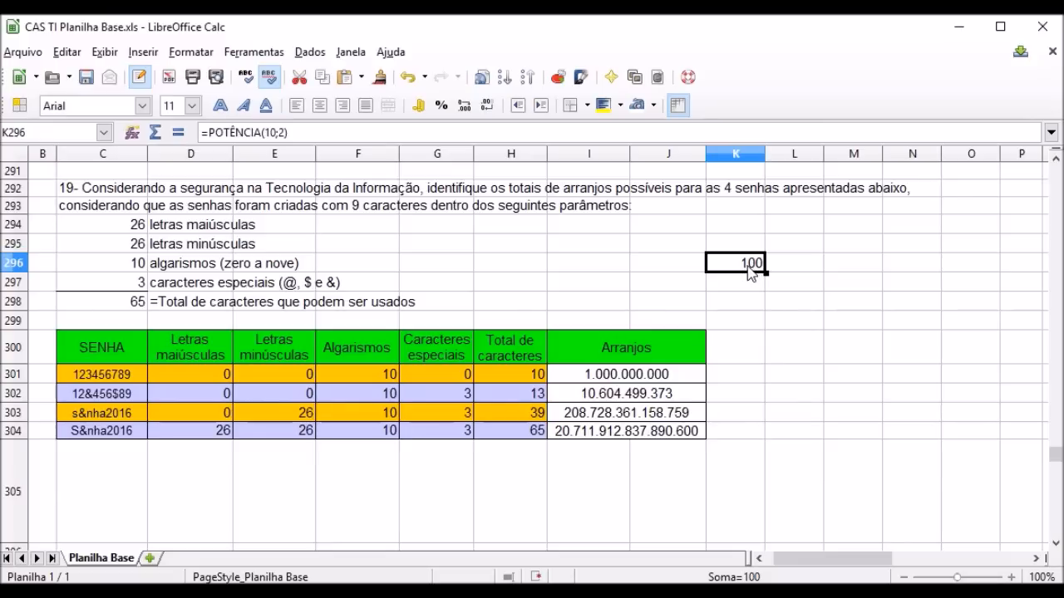
Review the pasted POTÊNCIA formula in K296 and leave the cell
left_click(202, 133)
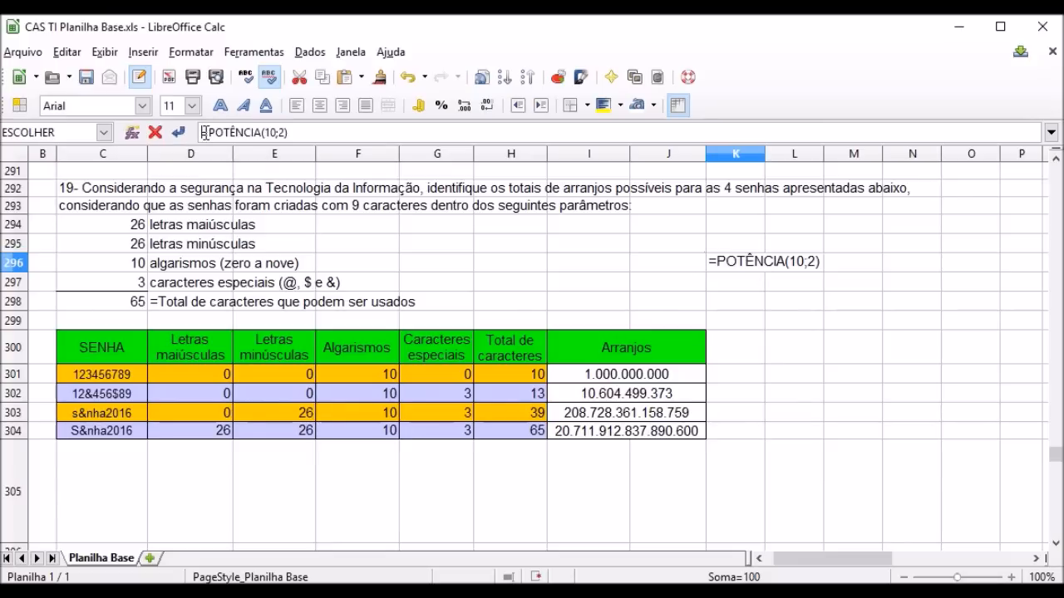
left_click_drag(202, 133, 288, 133)
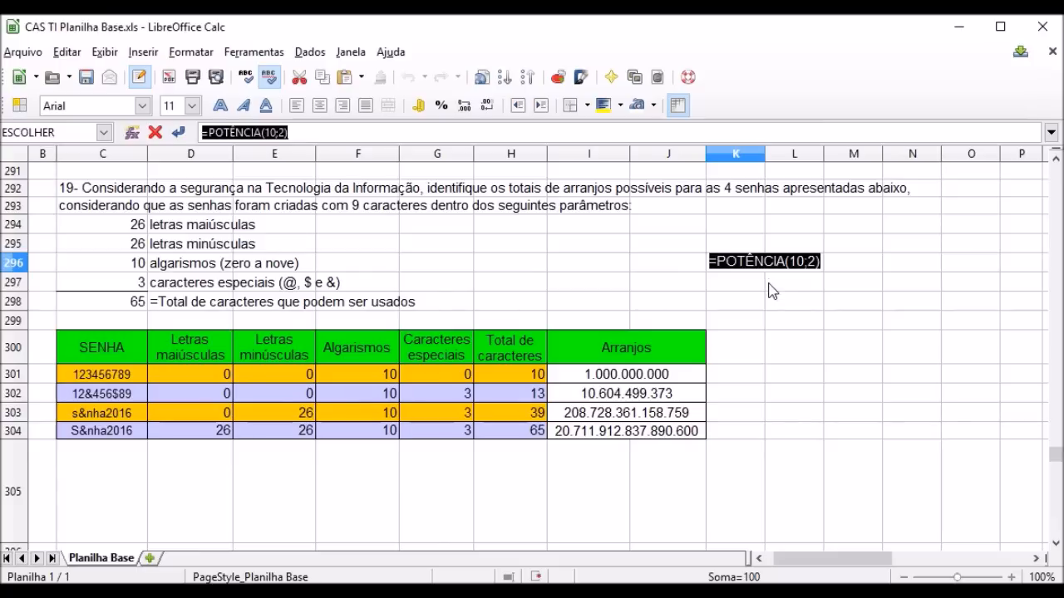
key("Return")
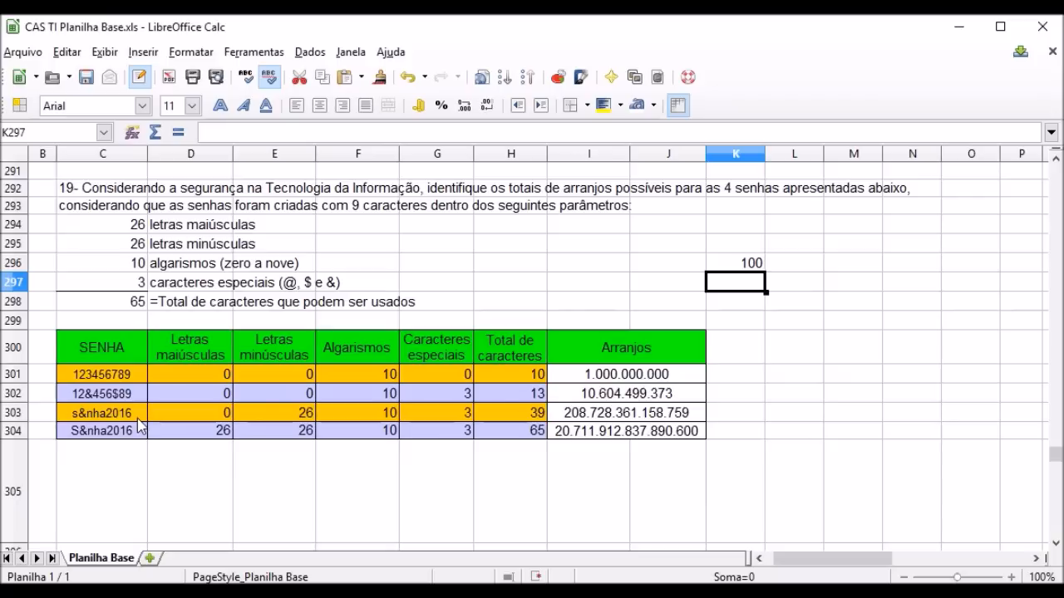
Examine the first password's row in the exercise 19 table, from its character-type counts in D301:G301 to the SOMA formula in H301
left_click(109, 379)
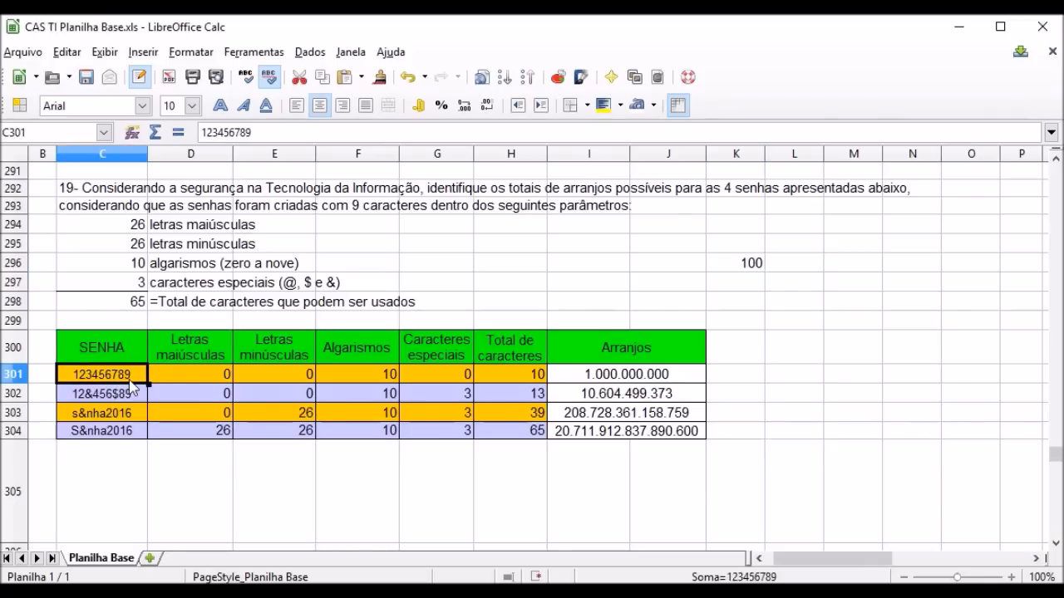
left_click(194, 381)
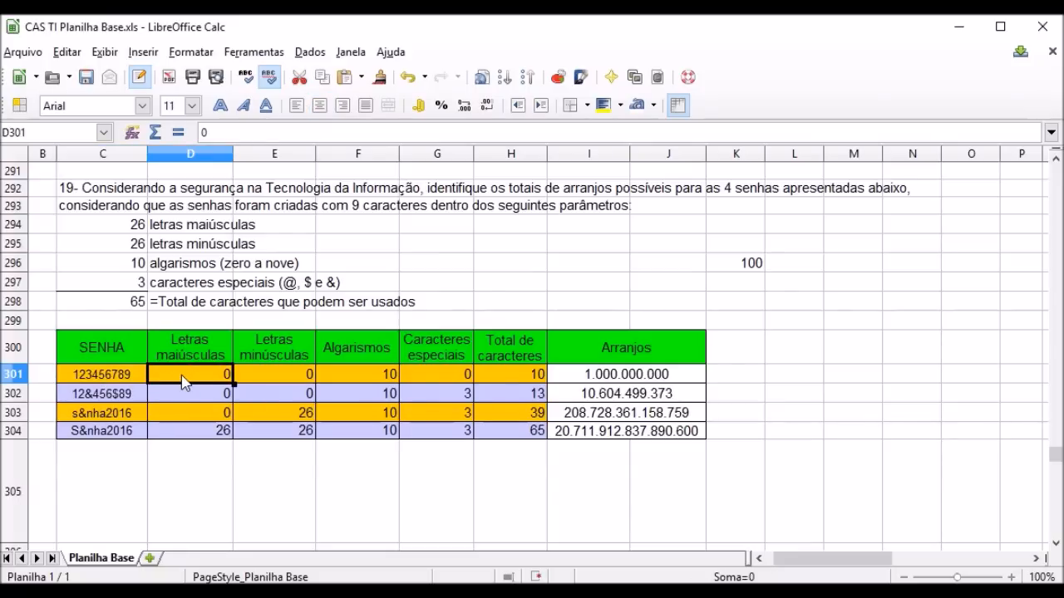
left_click(302, 381)
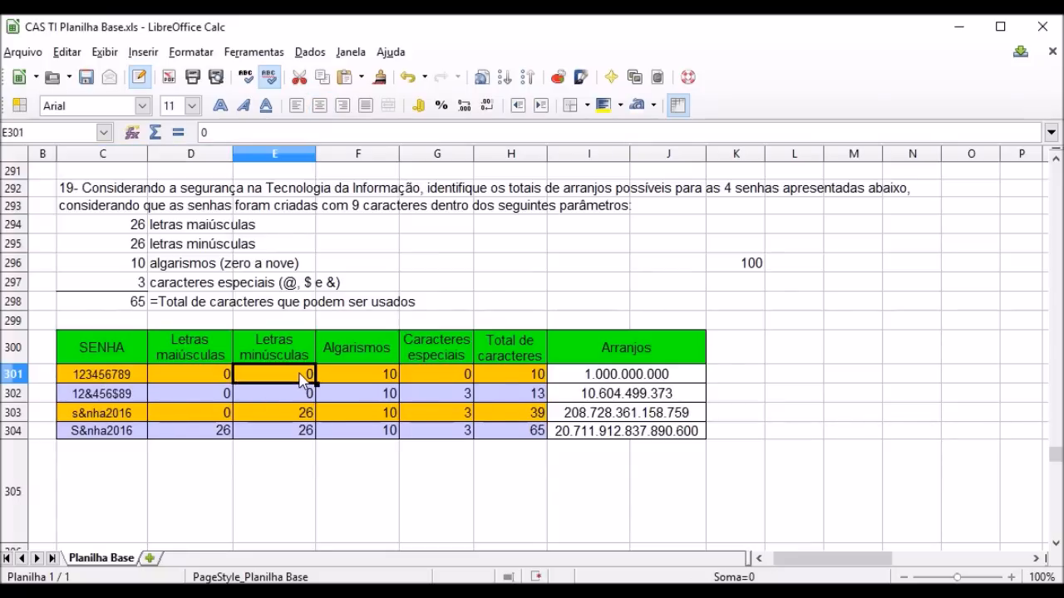
left_click(376, 381)
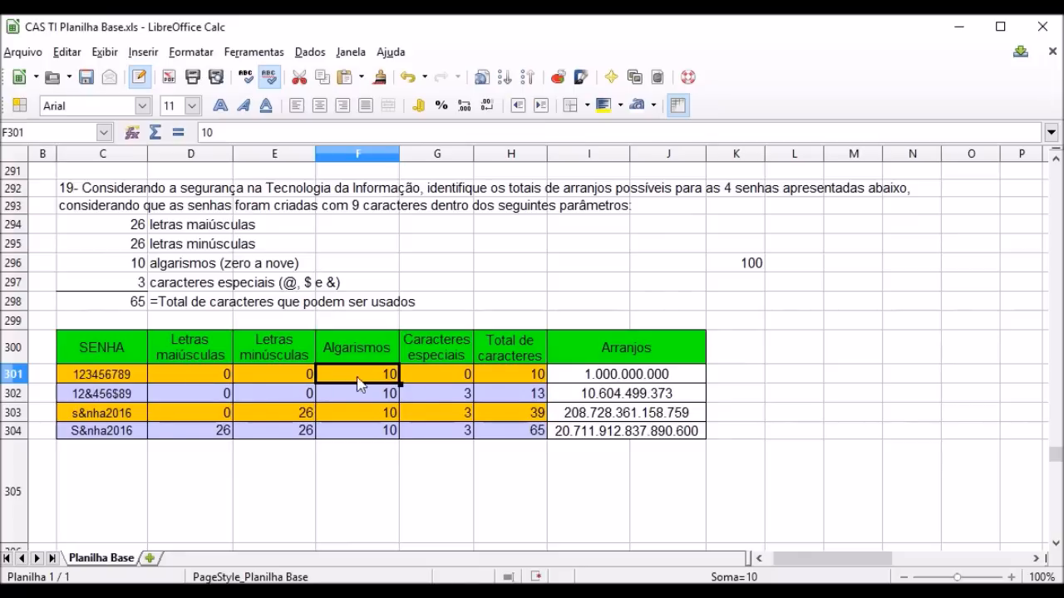
left_click(446, 379)
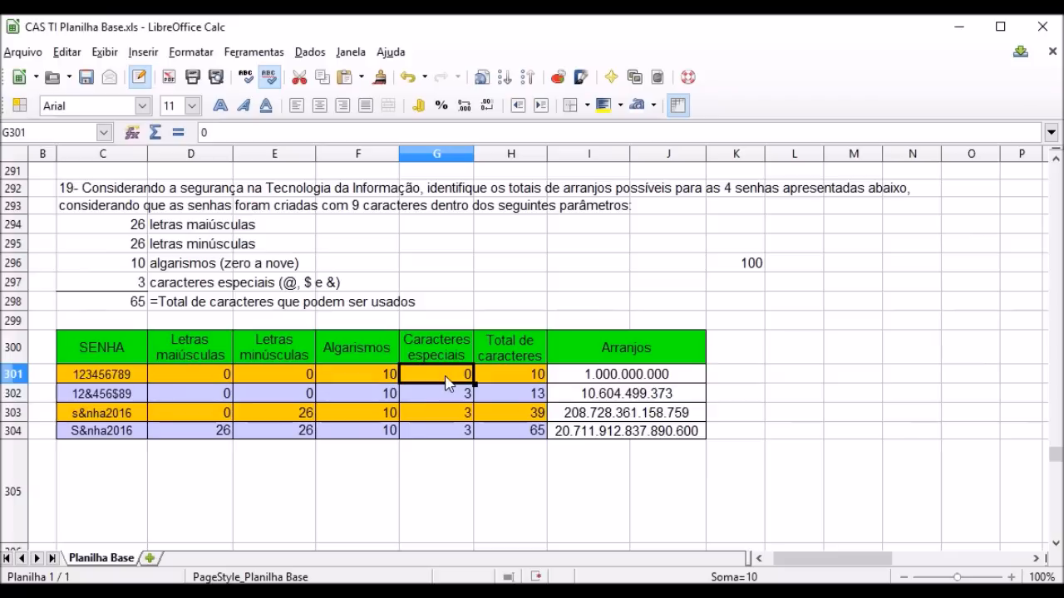
left_click(517, 379)
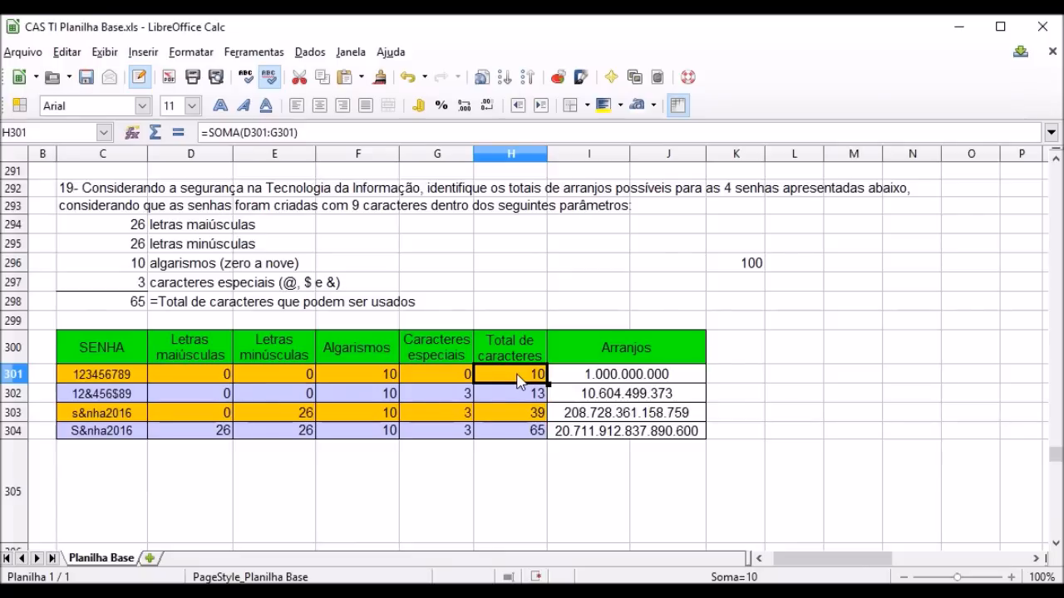
Examine the Arranjos formula in I301, checking how POTÊNCIA uses the total in H301 and the exponent 9
left_click(599, 381)
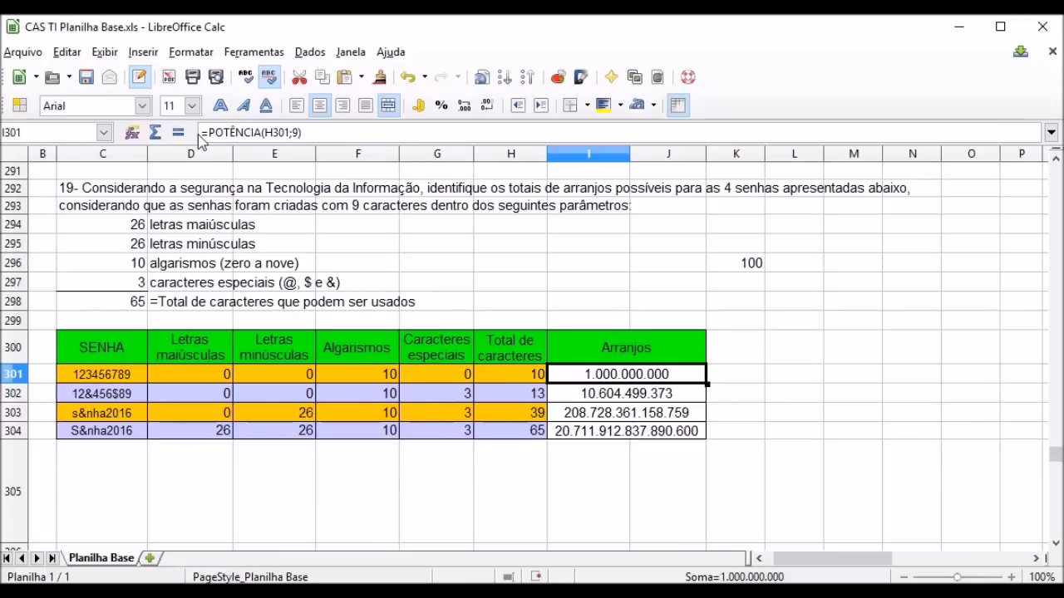
left_click_drag(203, 132, 305, 132)
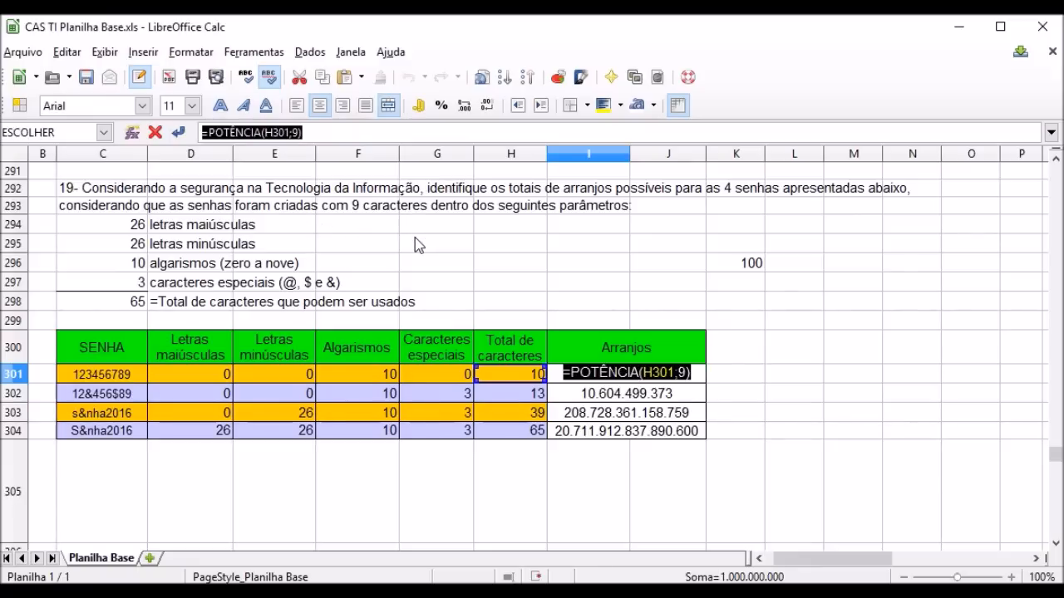
key("Return")
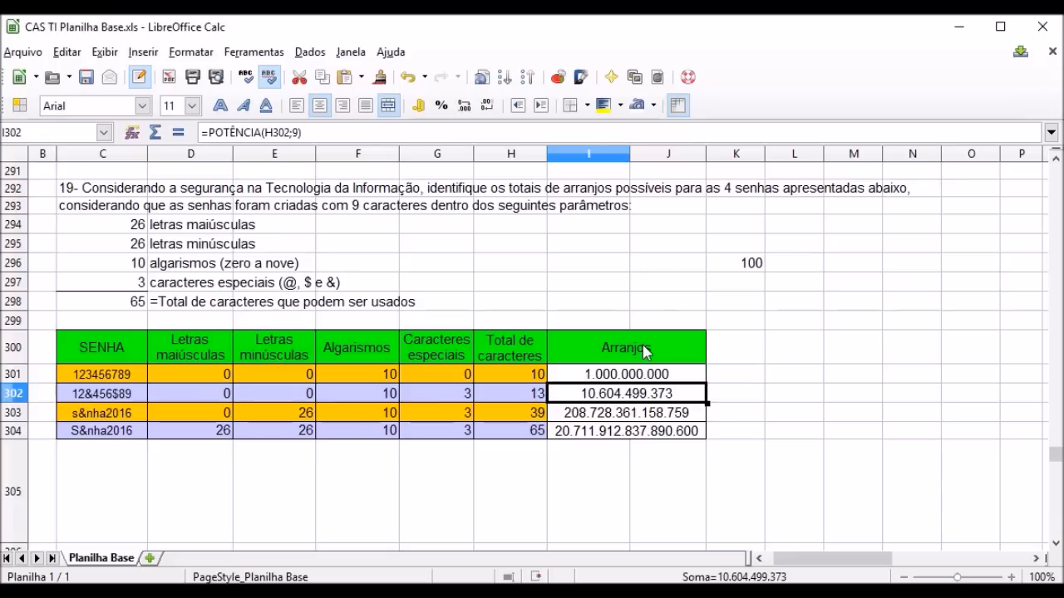
left_click(586, 379)
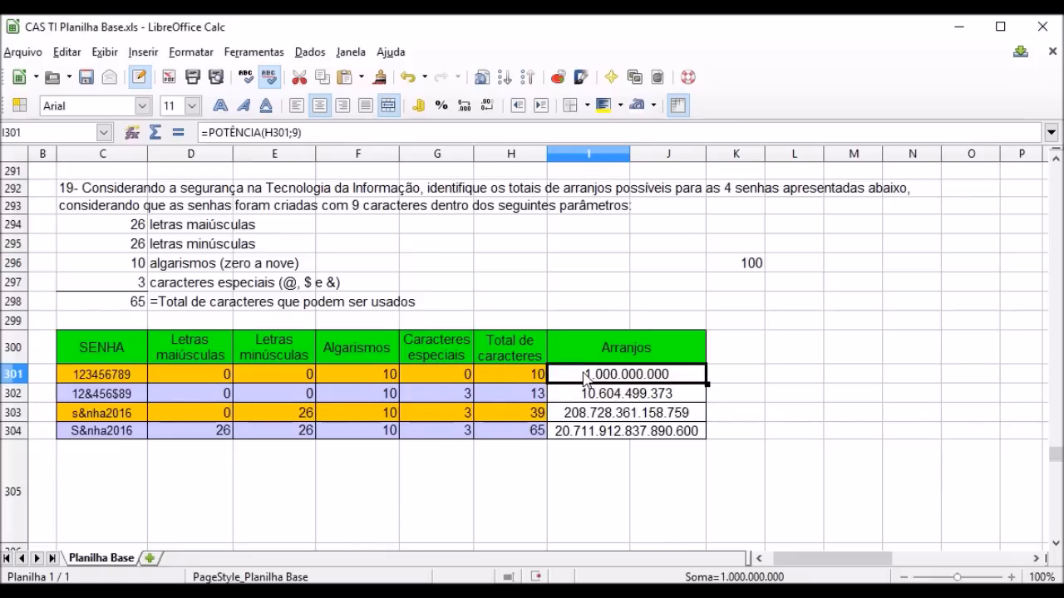
Examine the second password's row in the exercise 19 table, from its character-type counts to the SOMA formula in H302
left_click(95, 400)
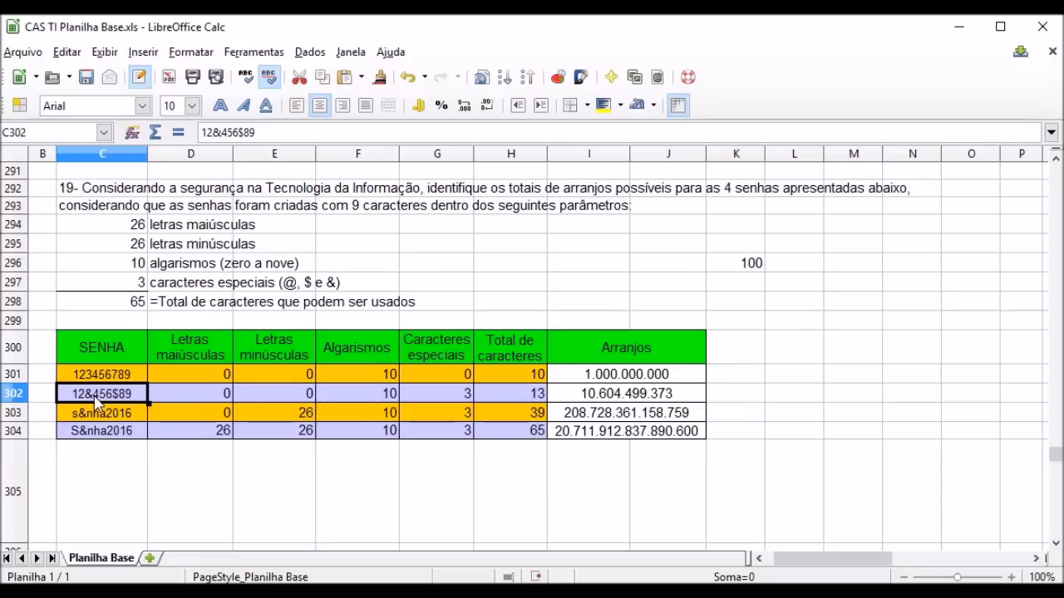
left_click(391, 399)
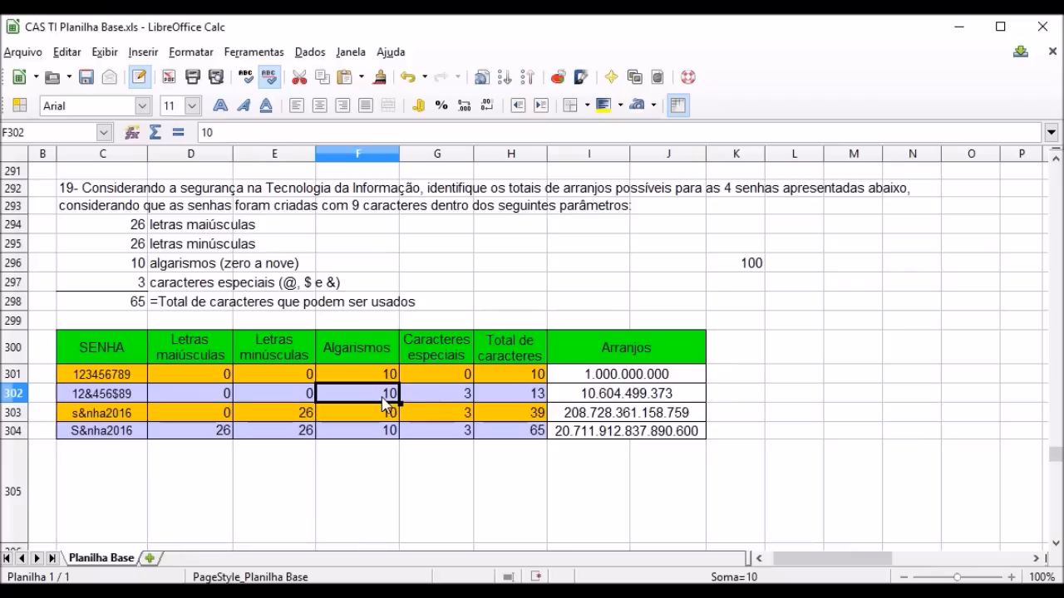
left_click(445, 397)
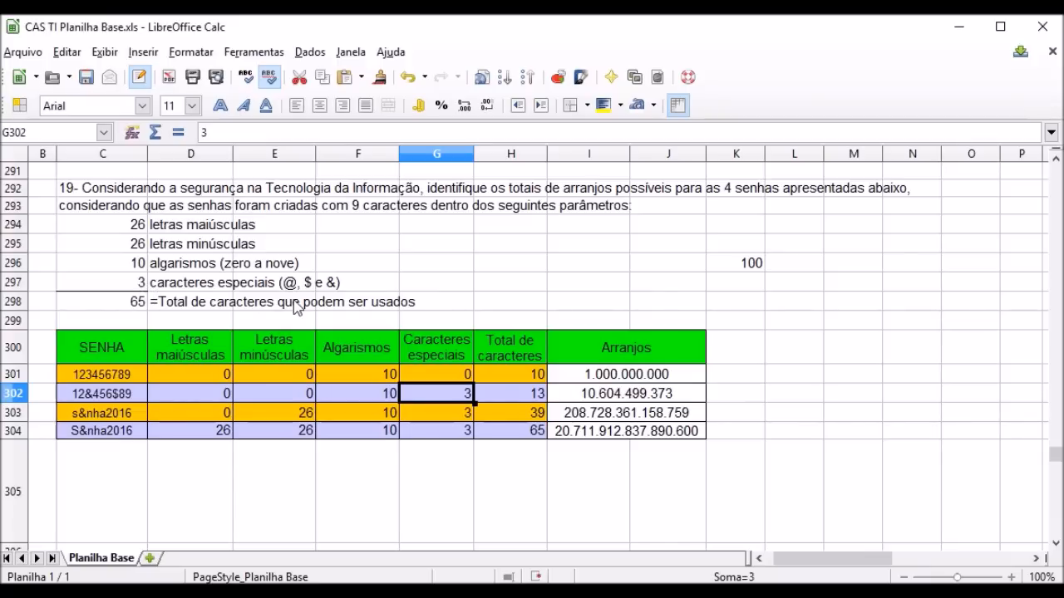
left_click(526, 397)
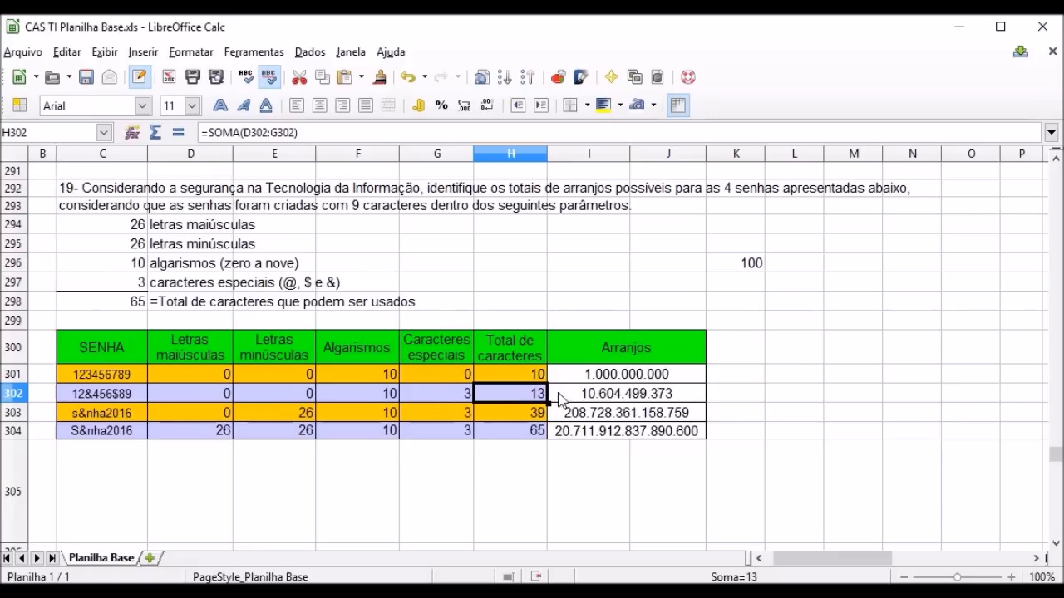
Examine the Arranjos formula in I302, checking how POTÊNCIA combines H302 with the exponent 9, and return to the password in C302
left_click(585, 397)
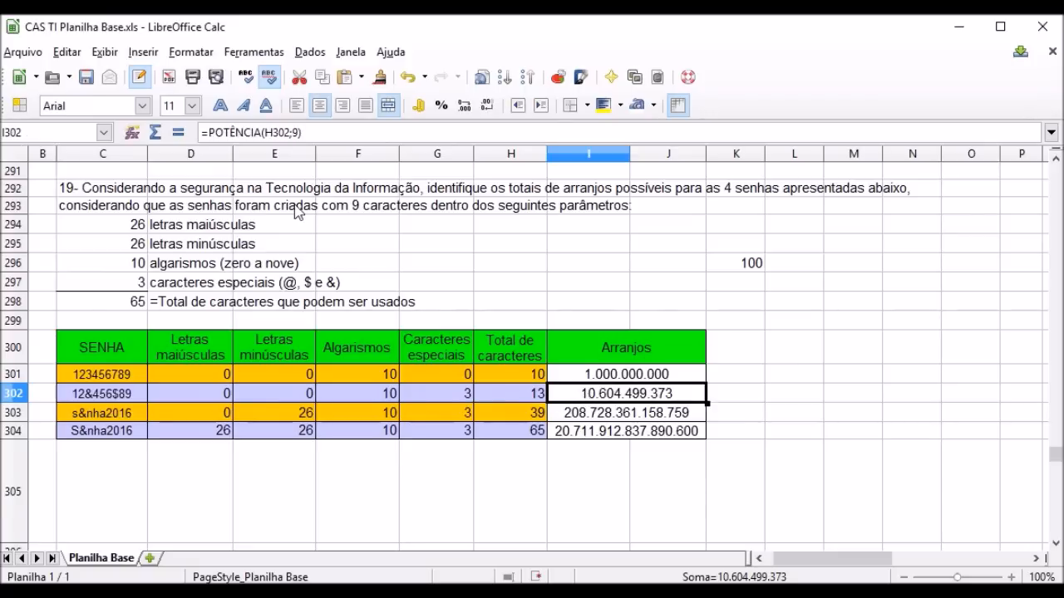
left_click_drag(204, 133, 306, 133)
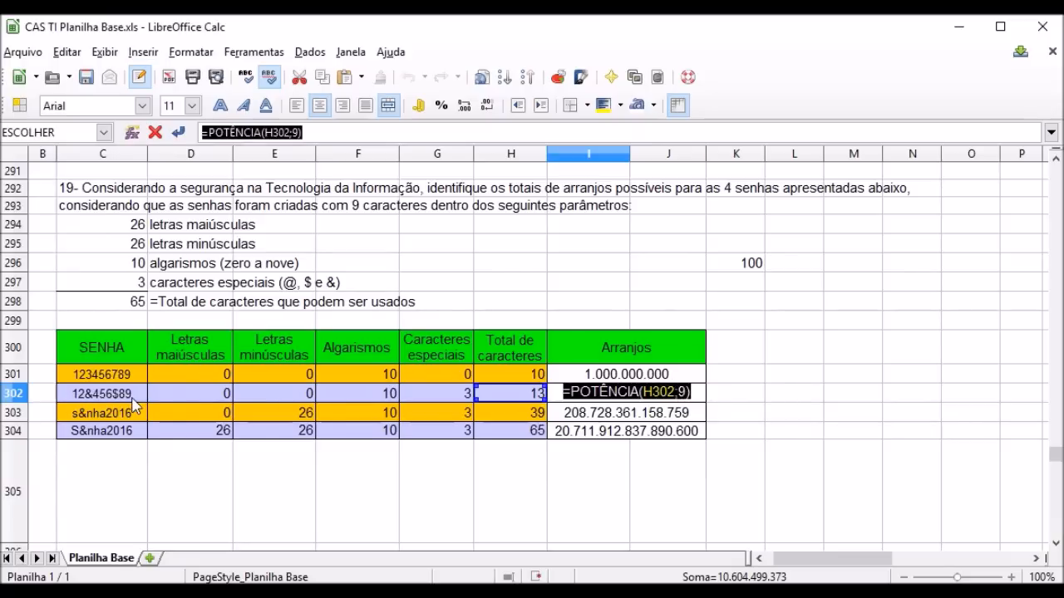
key("Return")
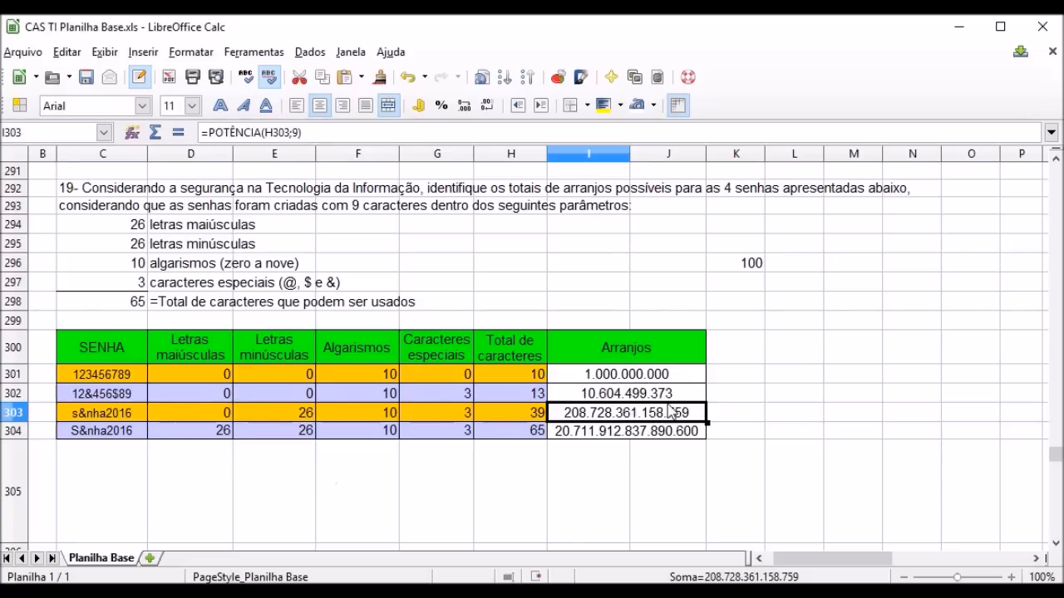
left_click(595, 396)
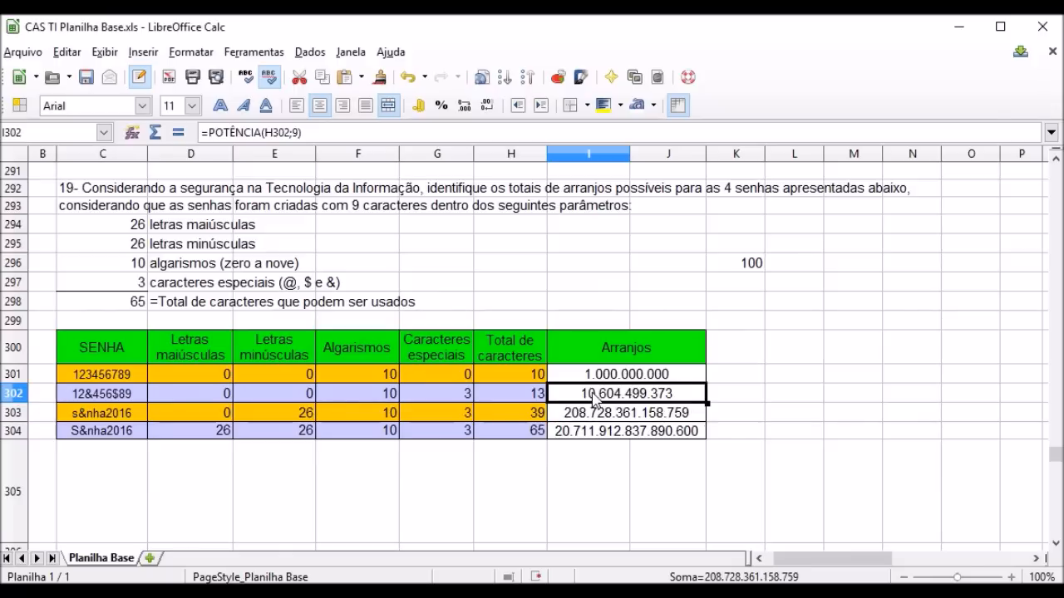
left_click(108, 397)
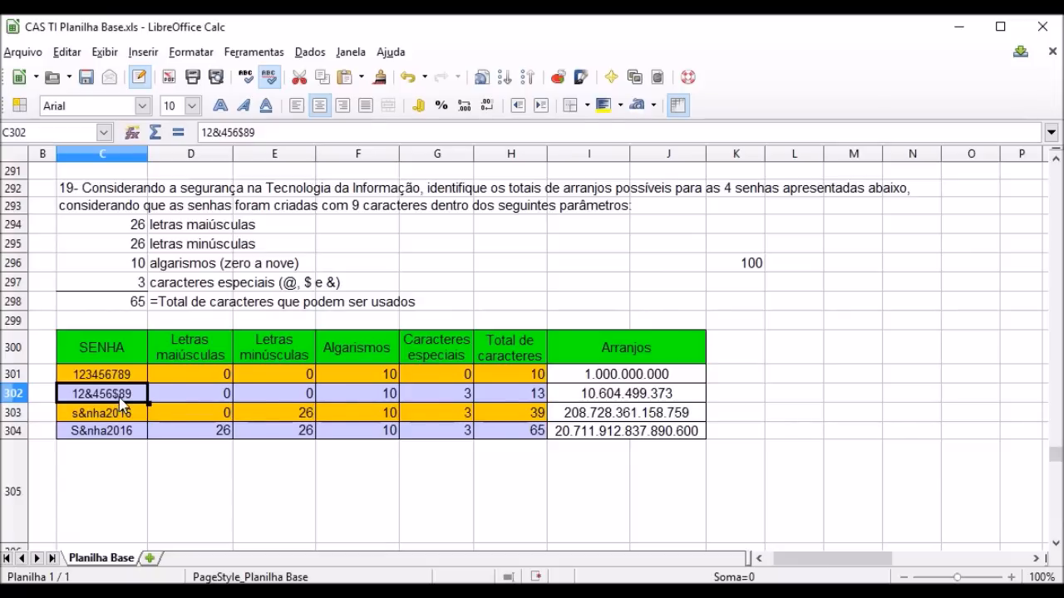
Examine the third password's row, from its character-type counts in E303:G303 and the total in H303 to the POTÊNCIA formula in I303
left_click(124, 419)
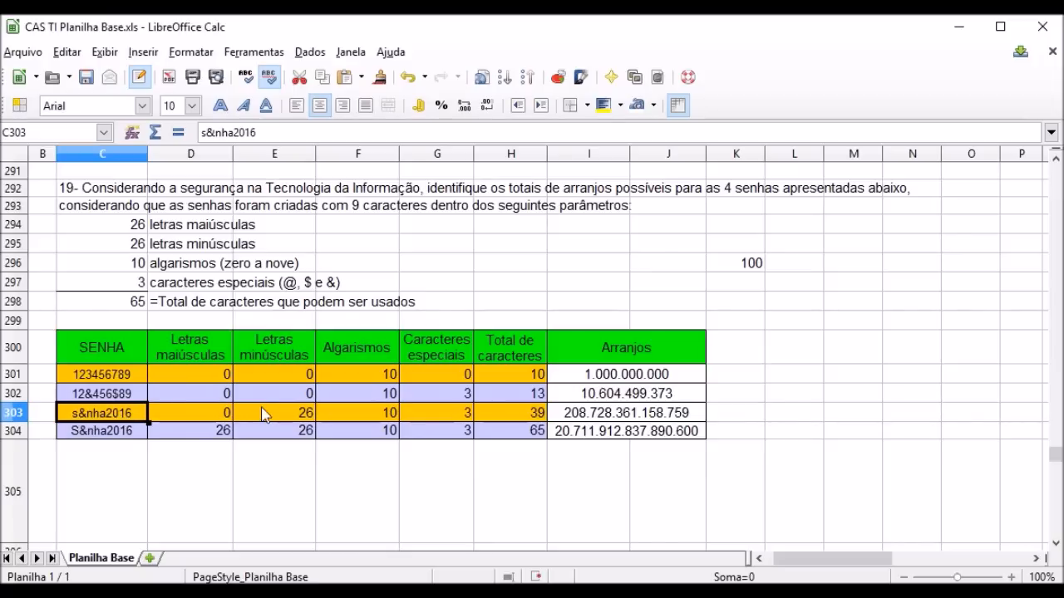
left_click(306, 415)
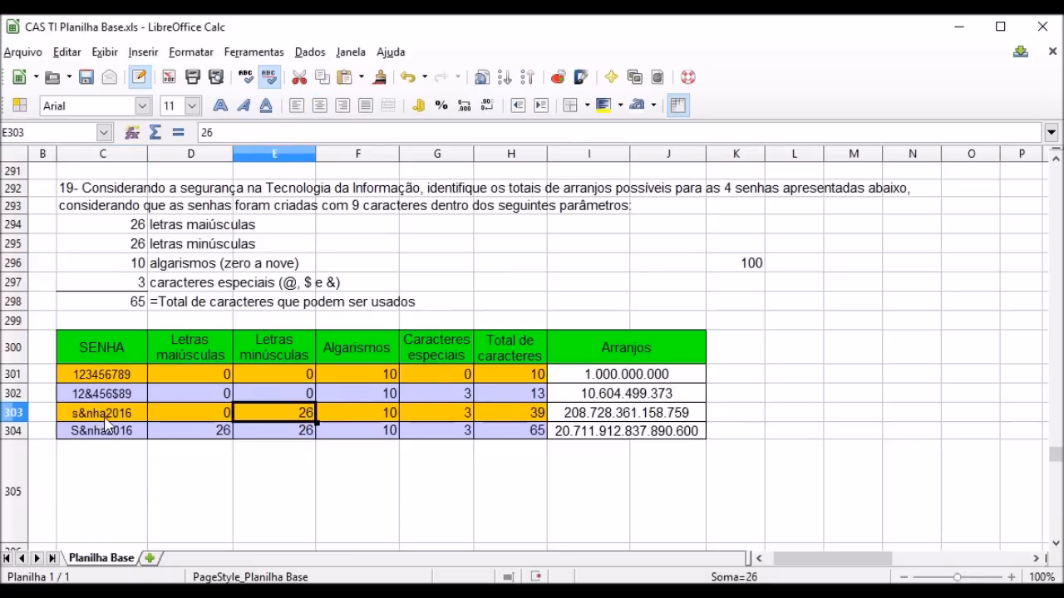
left_click(366, 414)
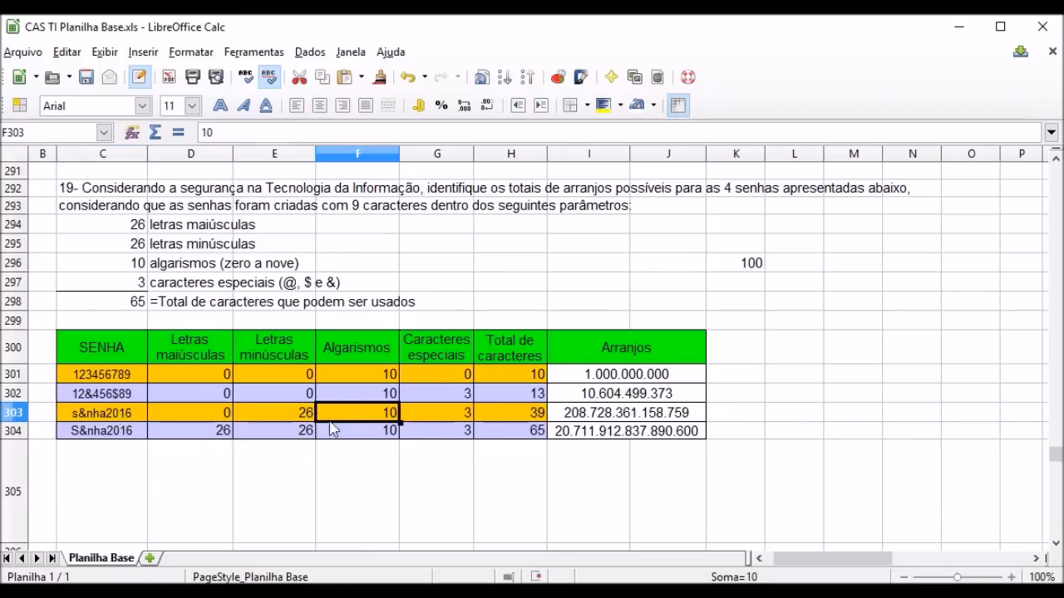
left_click(446, 415)
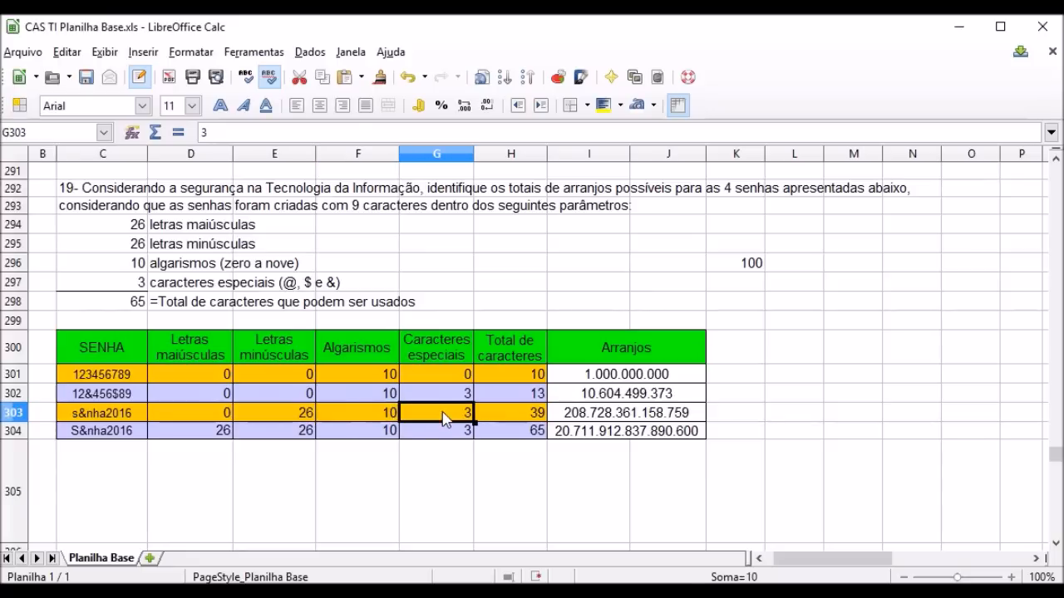
left_click(510, 421)
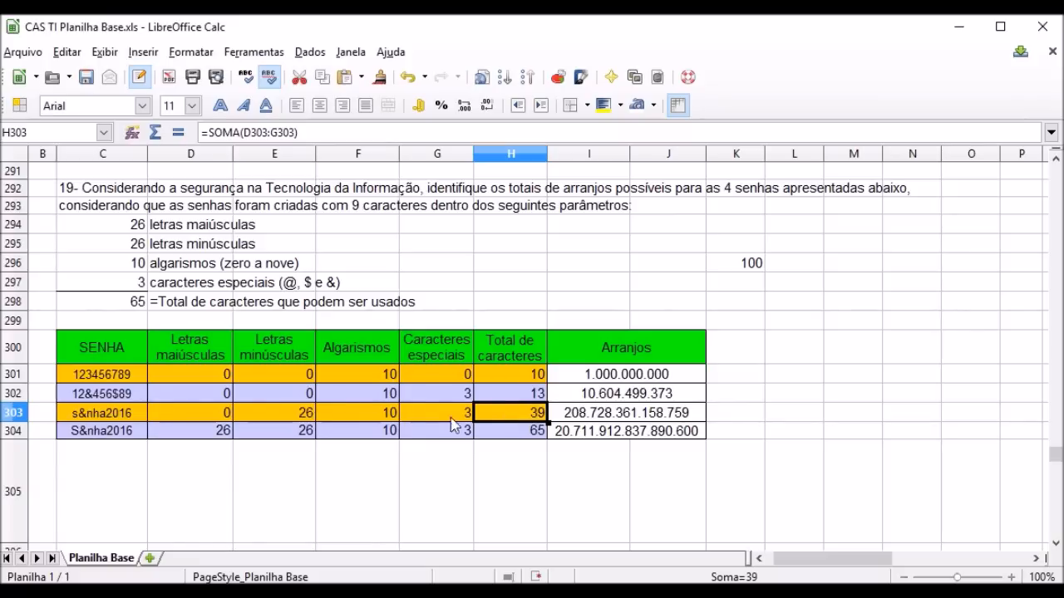
left_click(95, 421)
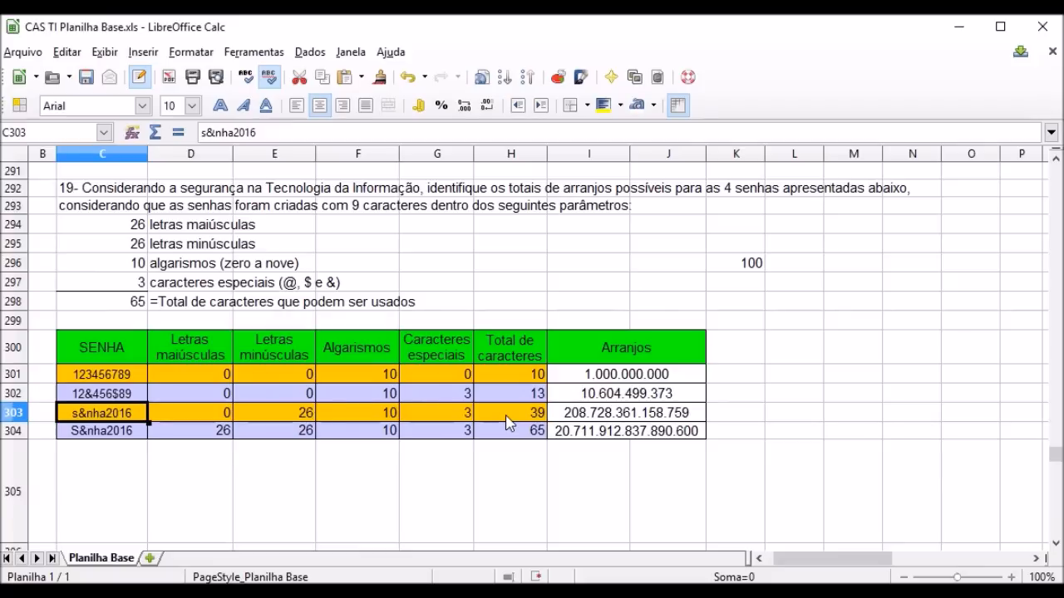
left_click(586, 420)
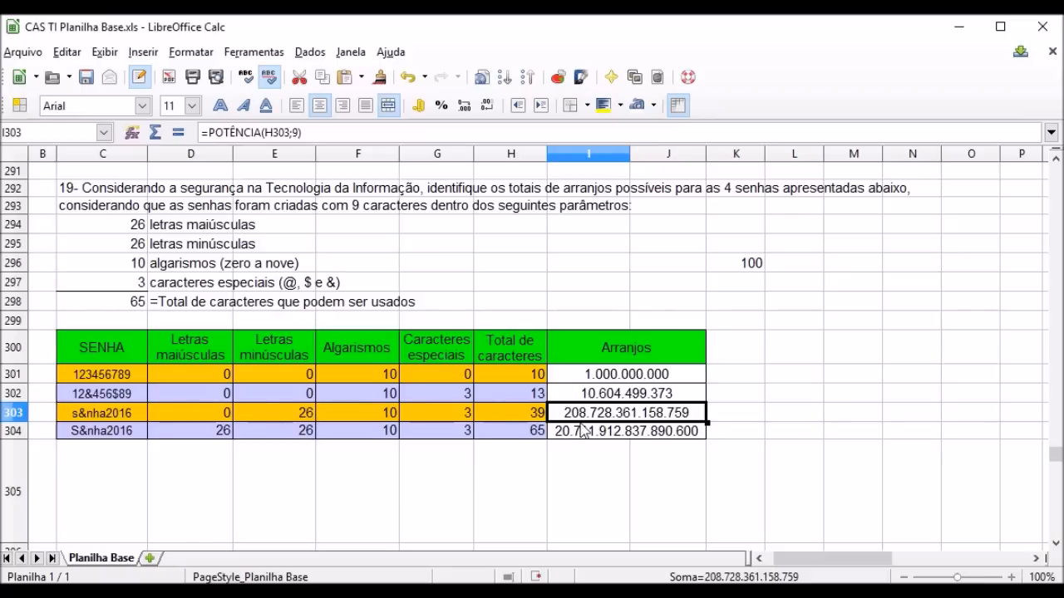
Examine the fourth password's row, from its character-type counts in D304:G304 to the SOMA formula in H304
left_click(124, 439)
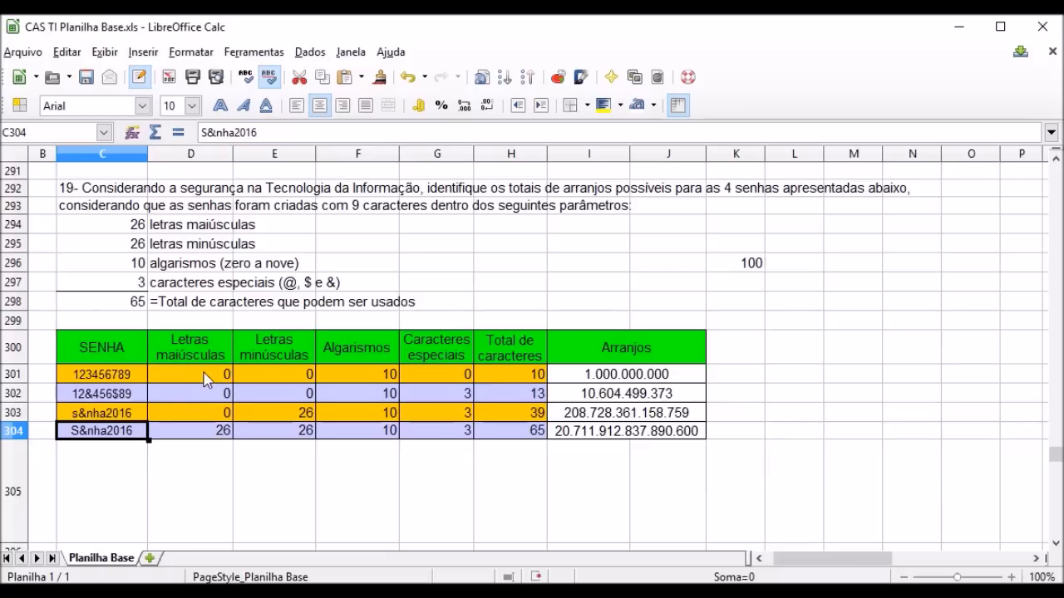
left_click(216, 440)
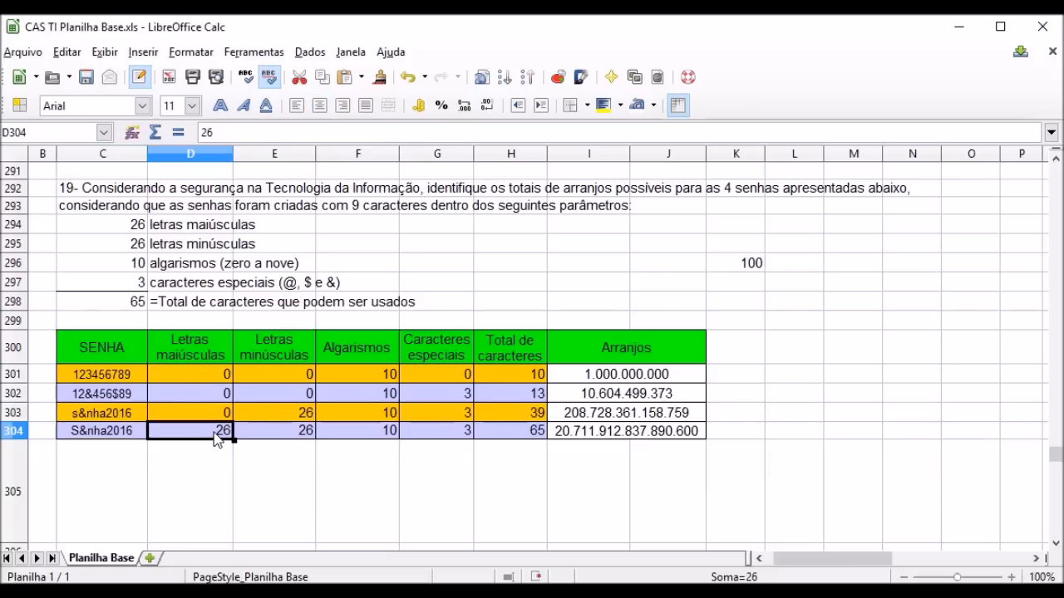
left_click(283, 433)
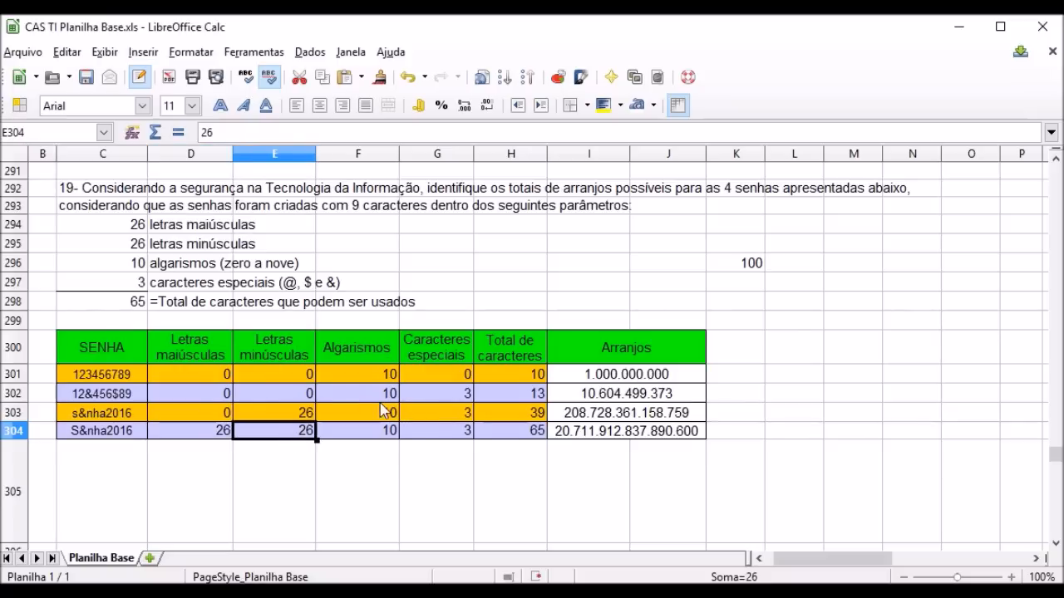
left_click(377, 437)
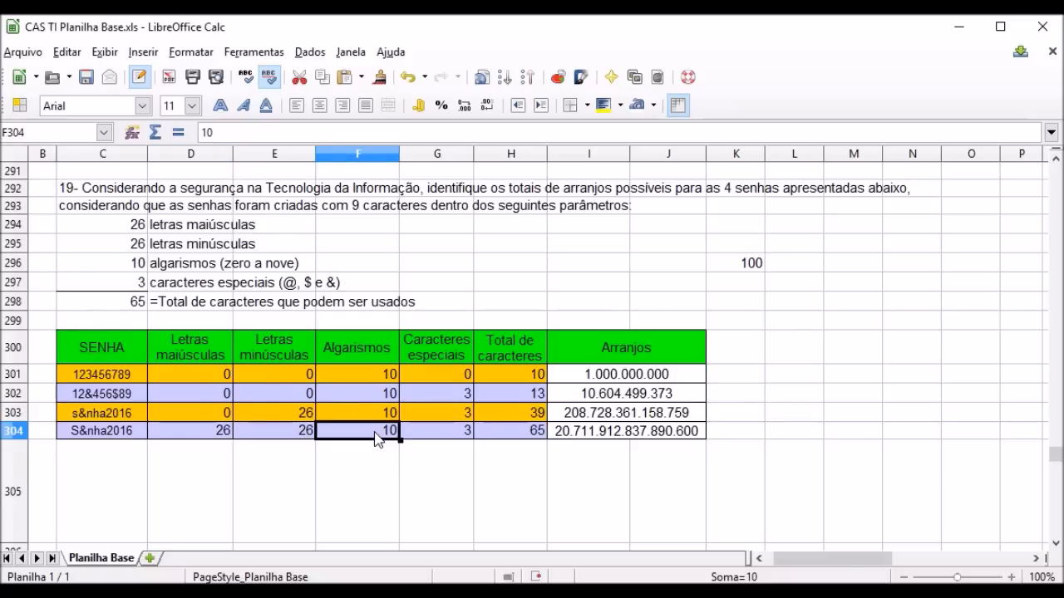
left_click(451, 431)
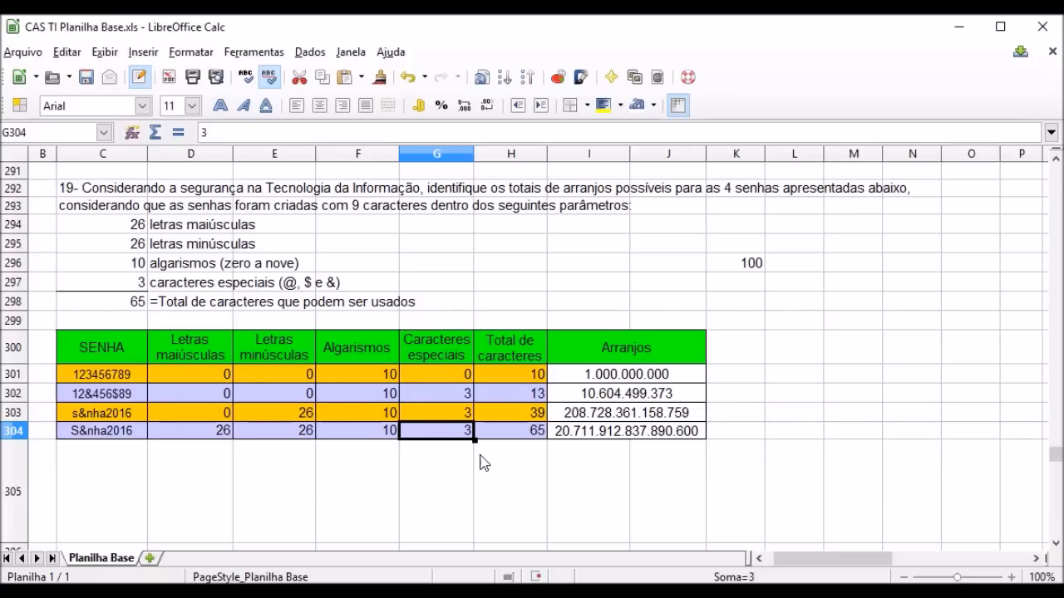
left_click(510, 436)
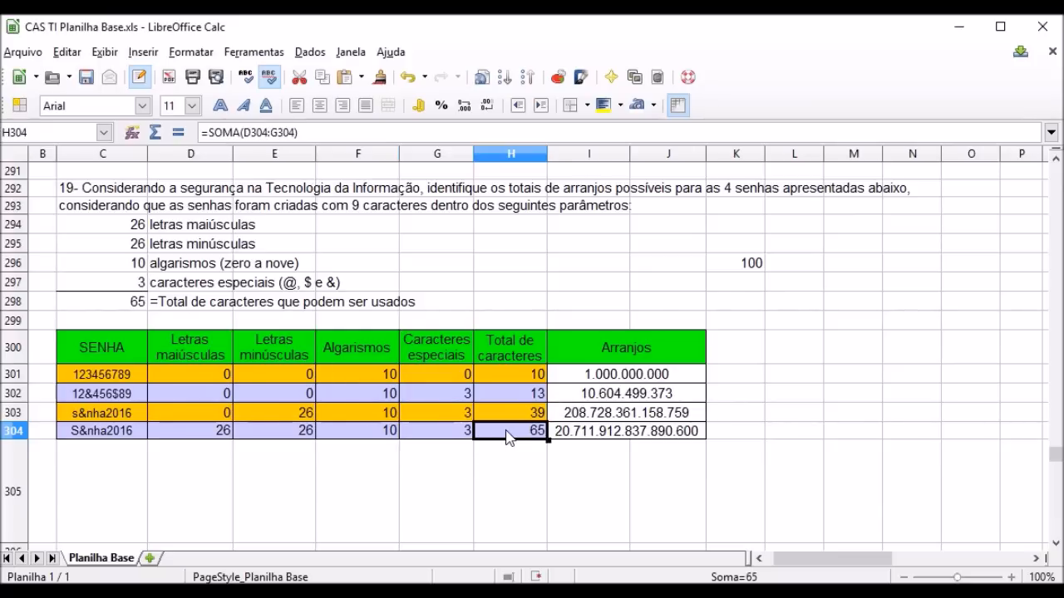
Examine the POTÊNCIA formula in I304, checking its base H304 and exponent 9, and return to the password in C304
left_click(579, 434)
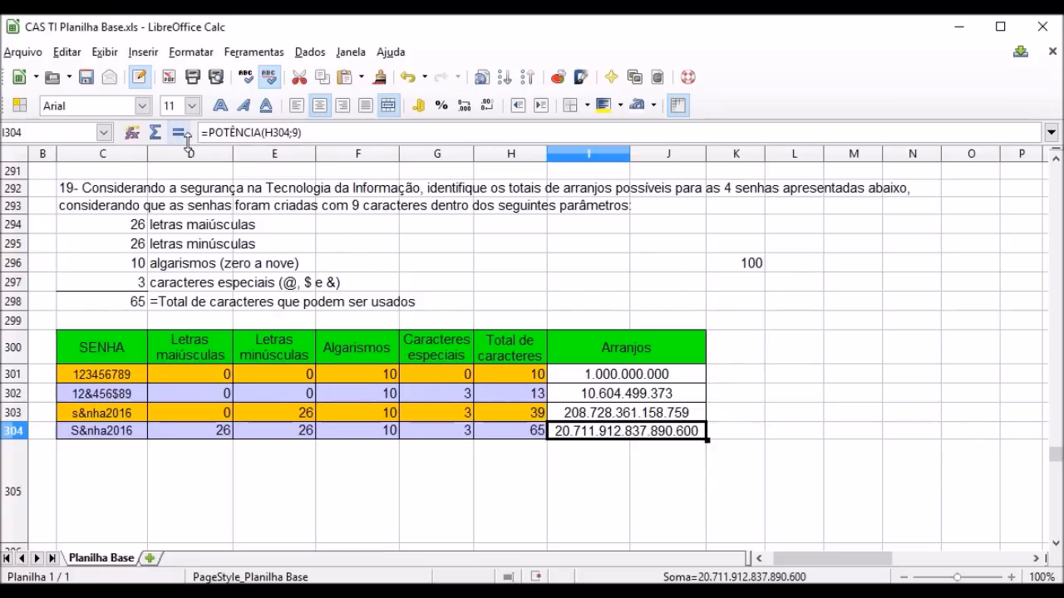
left_click_drag(203, 132, 342, 132)
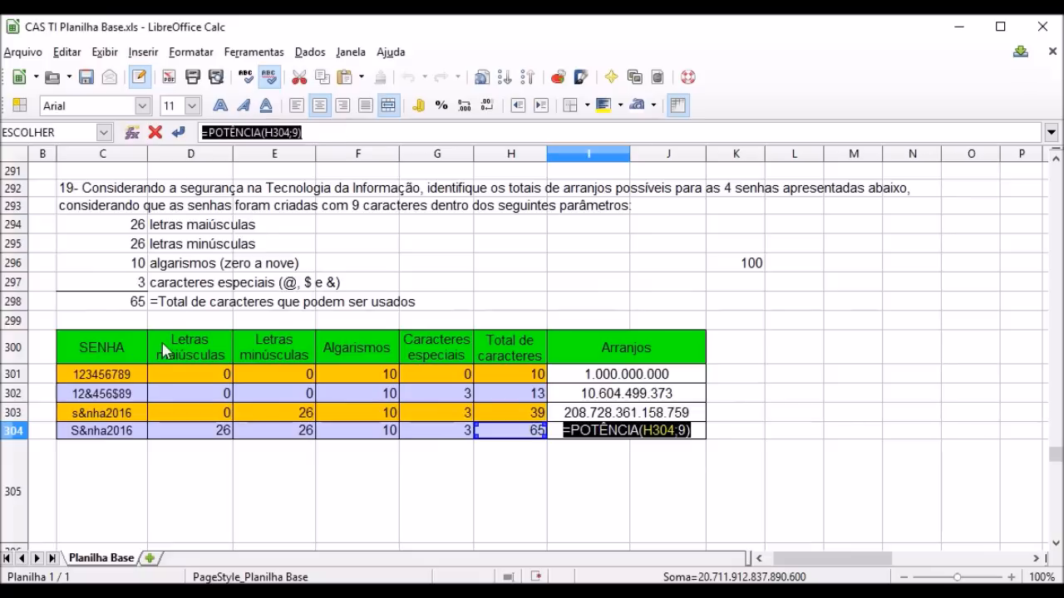
left_click(104, 434)
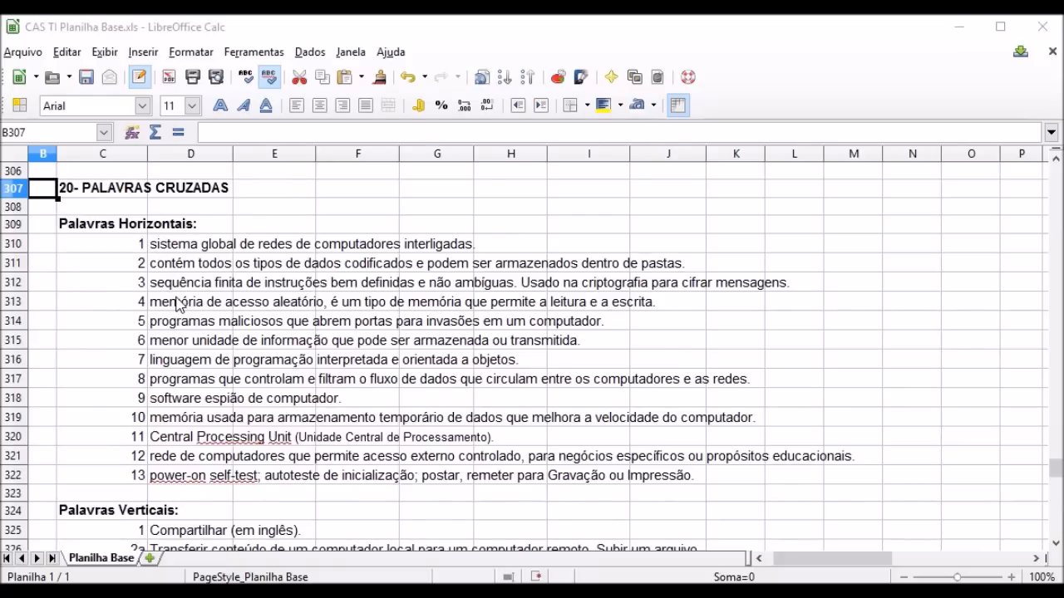
Look through exercise 20's crossword clue lists, Palavras Horizontais and Palavras Verticais, ending at the Palavras Horizontais heading in C309
scroll(177, 305, "down", 5)
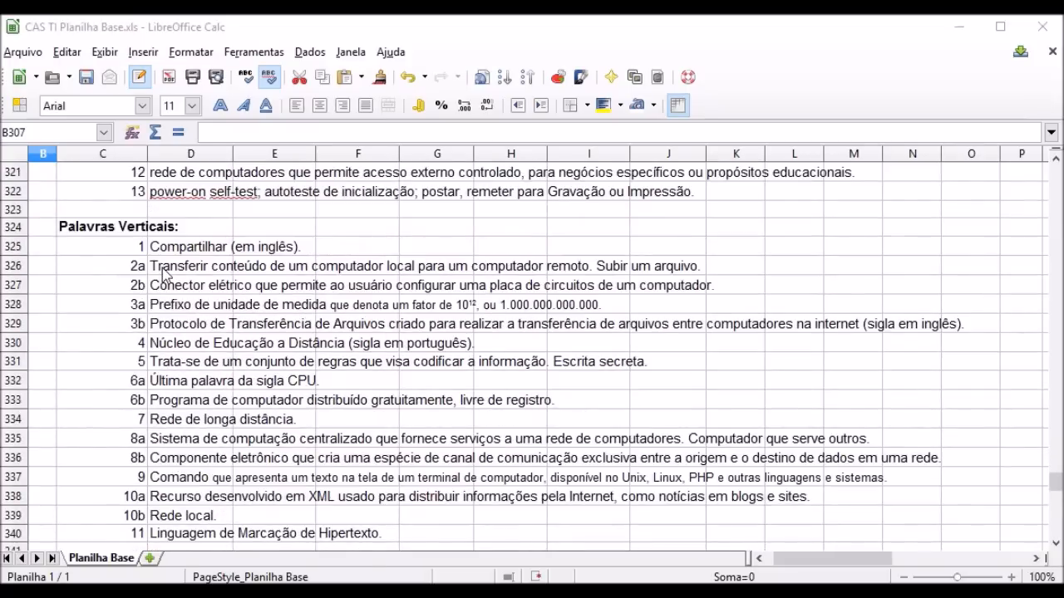
scroll(164, 274, "down", 7)
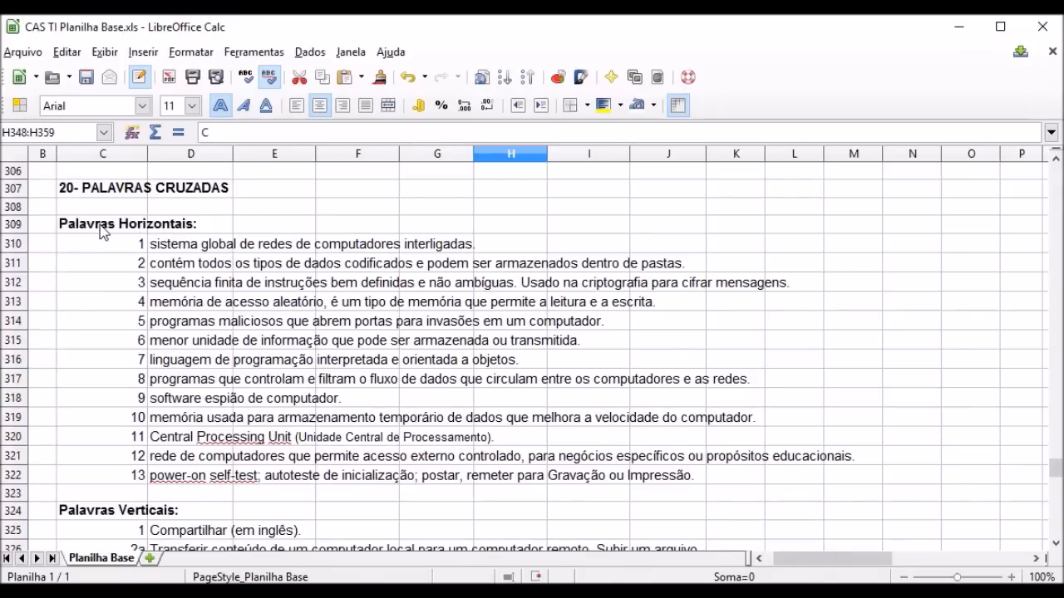
left_click(101, 226)
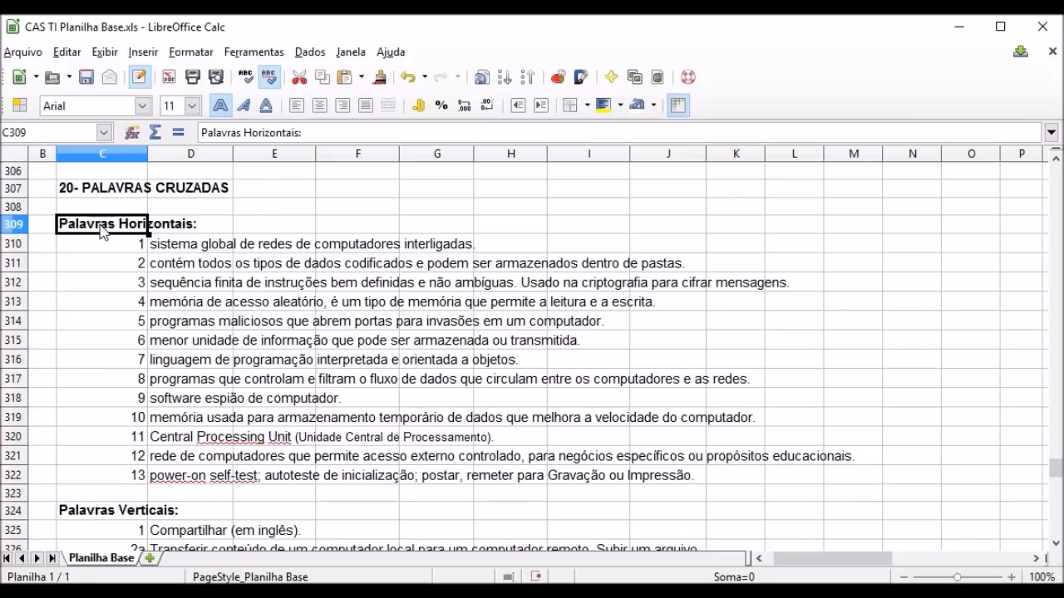
Reveal the answer TROJANS for horizontal clue 5 by setting the font colour of F353:L353 to black
left_click(117, 328)
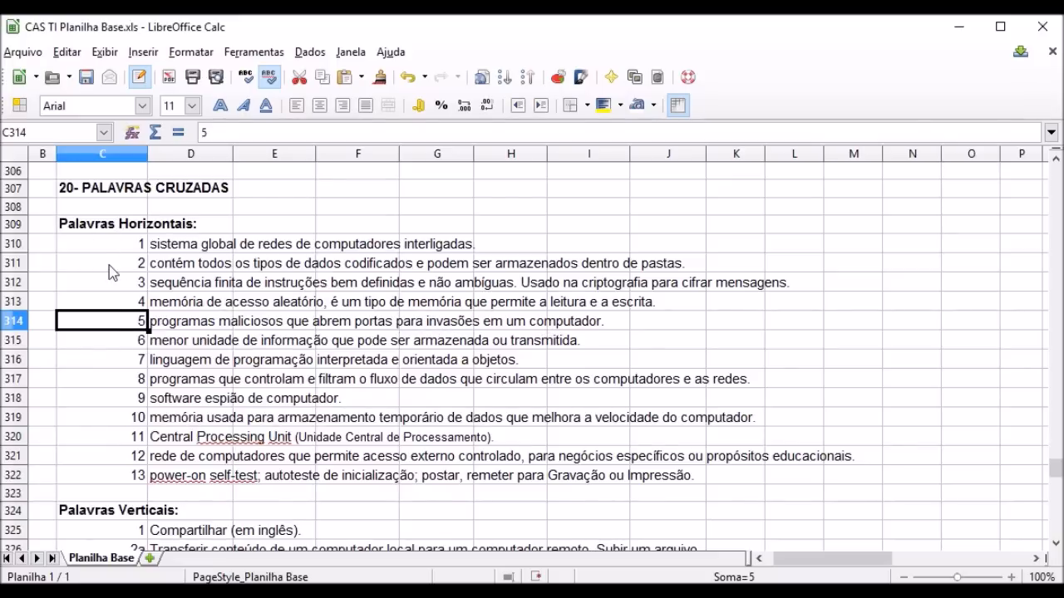
scroll(106, 324, "down", 13)
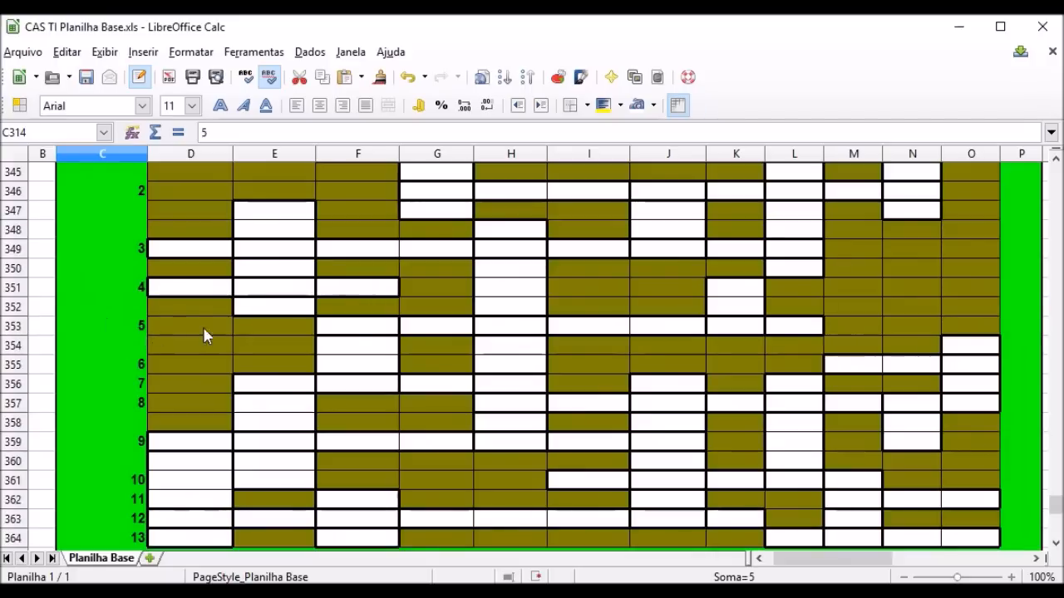
left_click(368, 329)
left_click_drag(399, 330, 784, 330)
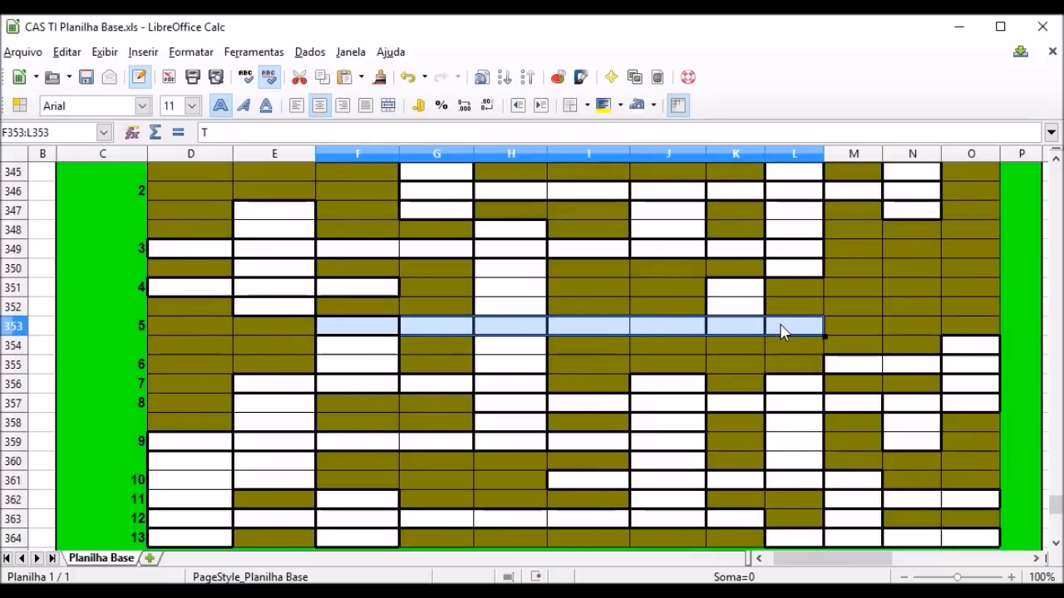
left_click(655, 105)
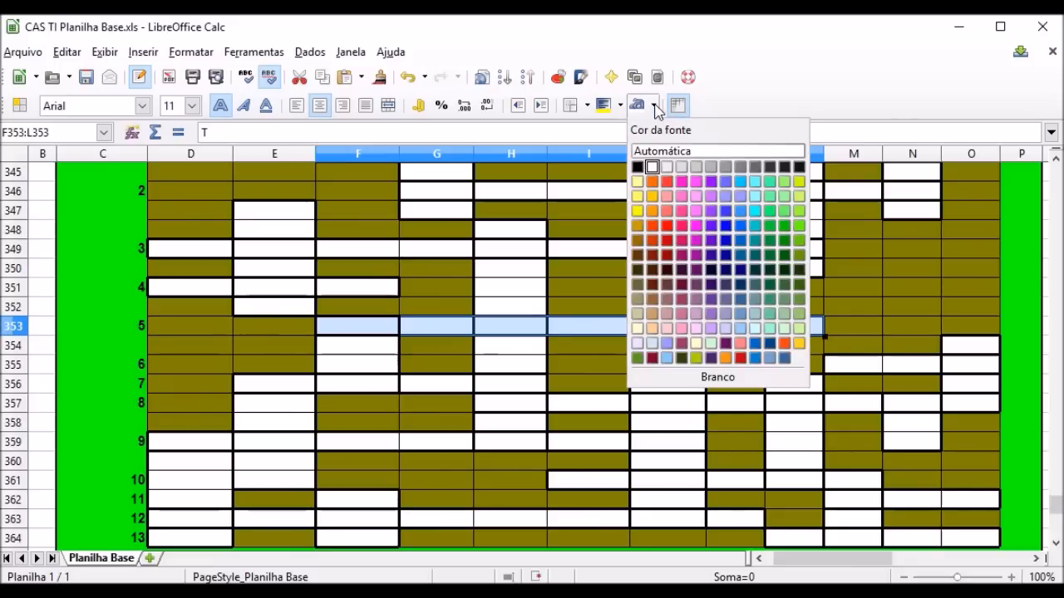
left_click(637, 167)
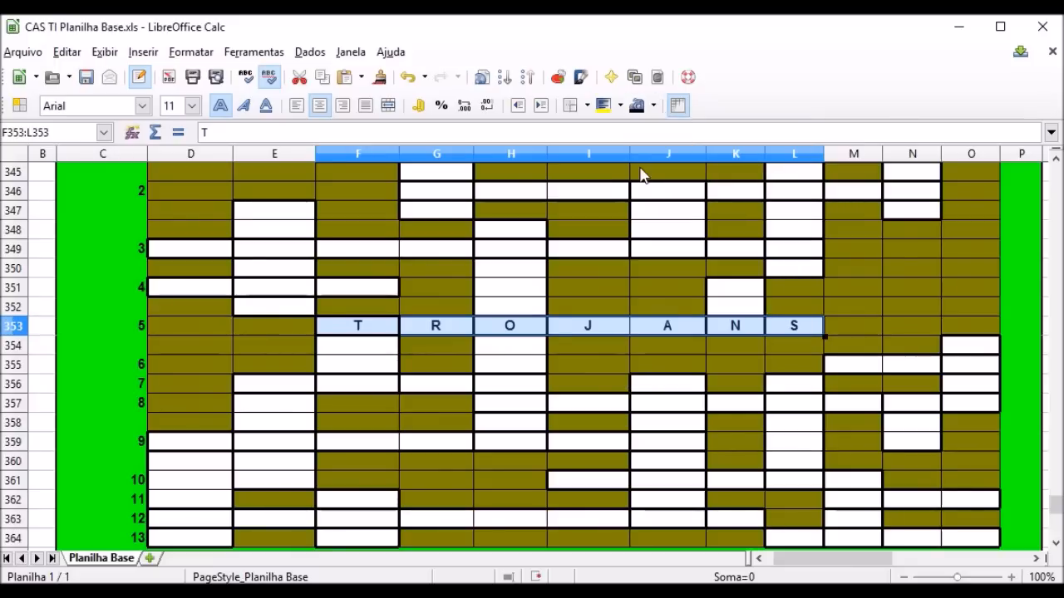
left_click(386, 347)
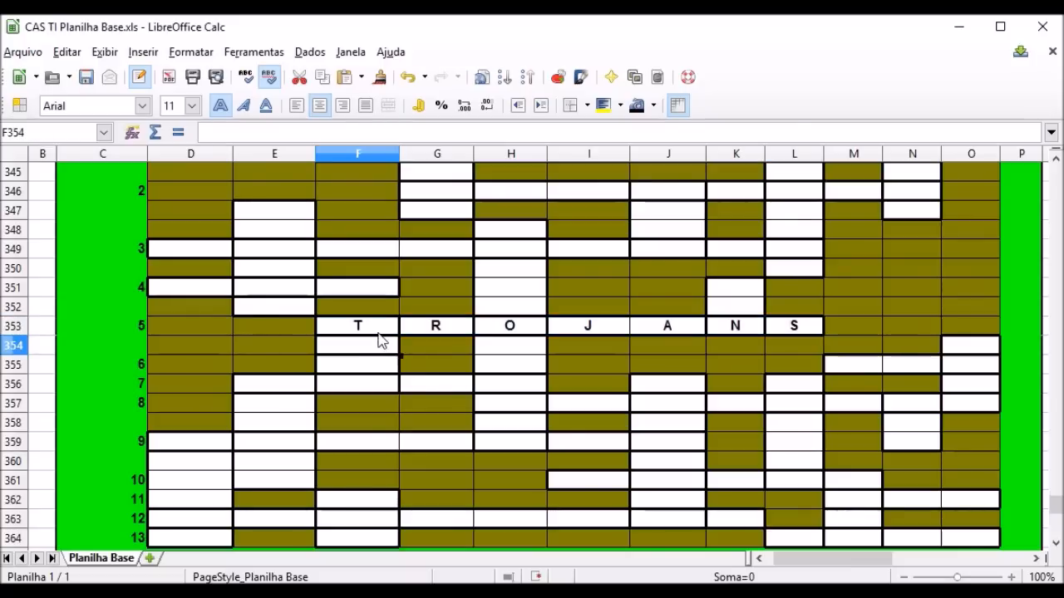
Check vertical clue 5 in C331 and reveal its answer, CRIPTOGRAFIA, by setting the font colour of H348:H359 to black
scroll(375, 333, "up", 6)
scroll(376, 334, "up", 2)
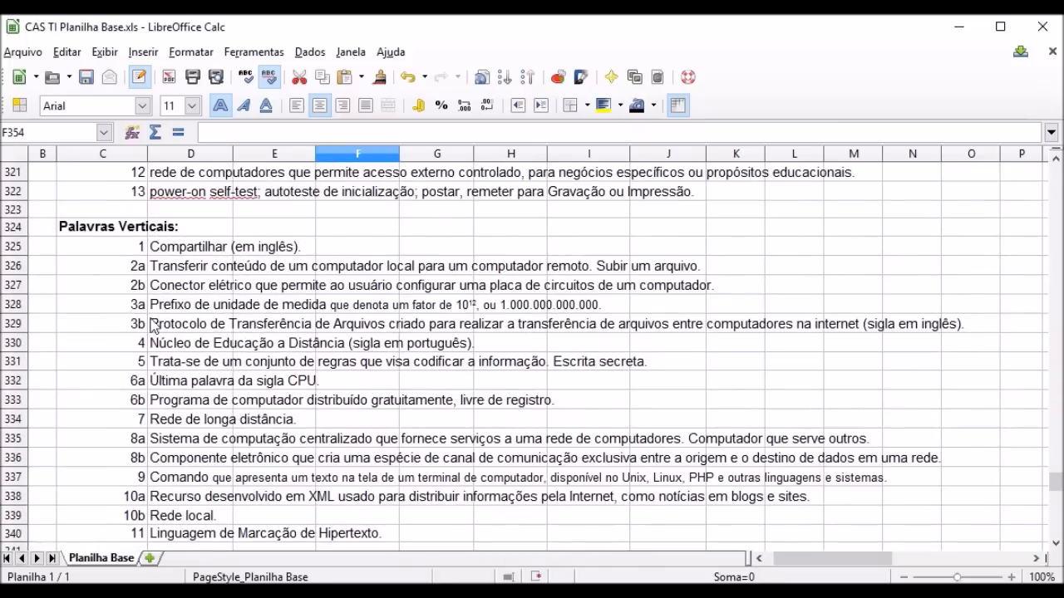
left_click(138, 367)
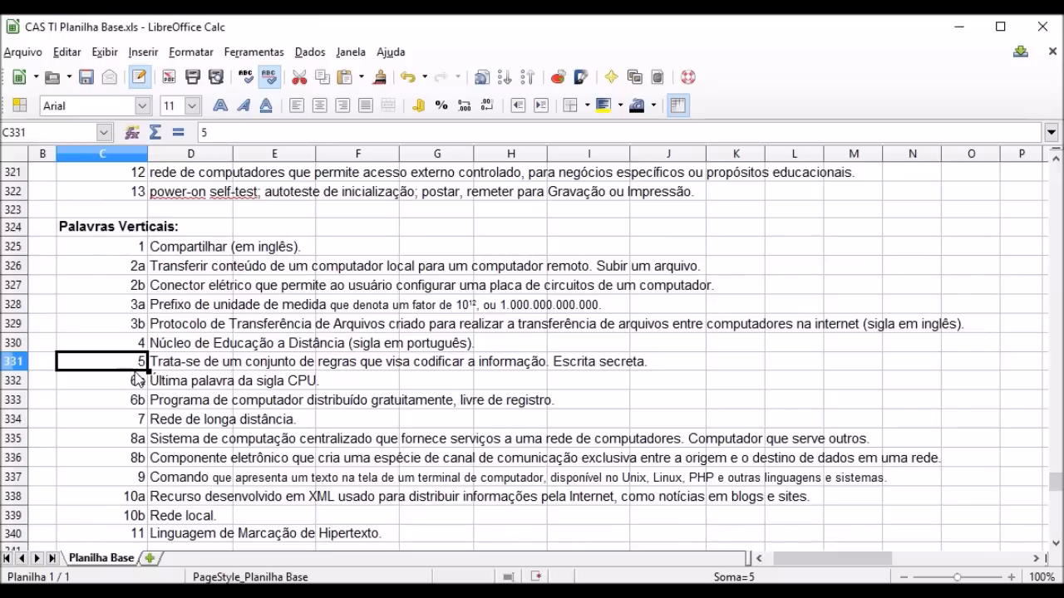
scroll(166, 382, "down", 6)
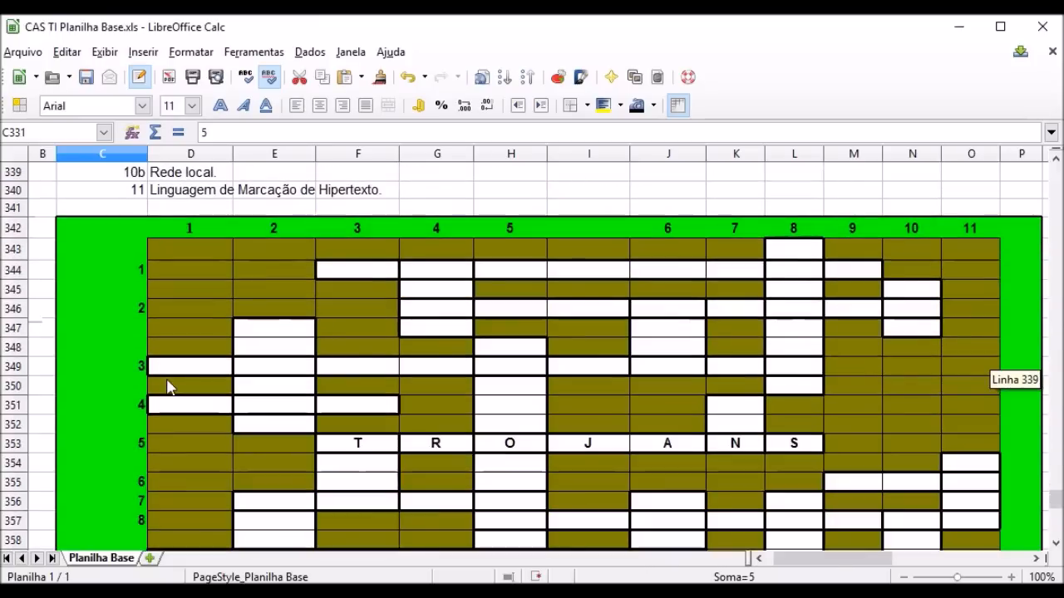
scroll(279, 402, "down", 1)
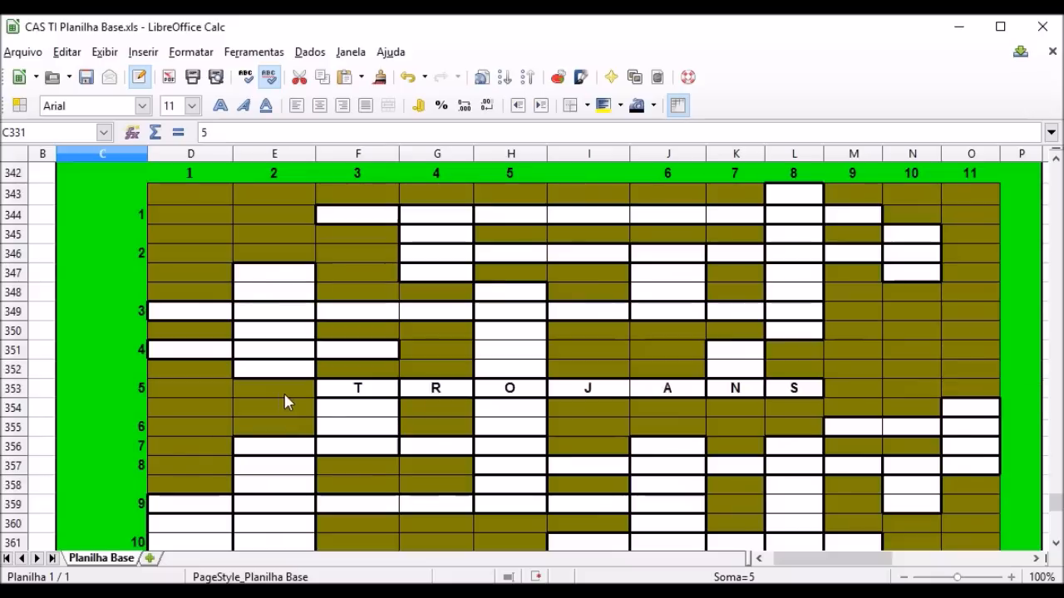
left_click(528, 292)
left_click_drag(528, 303, 522, 515)
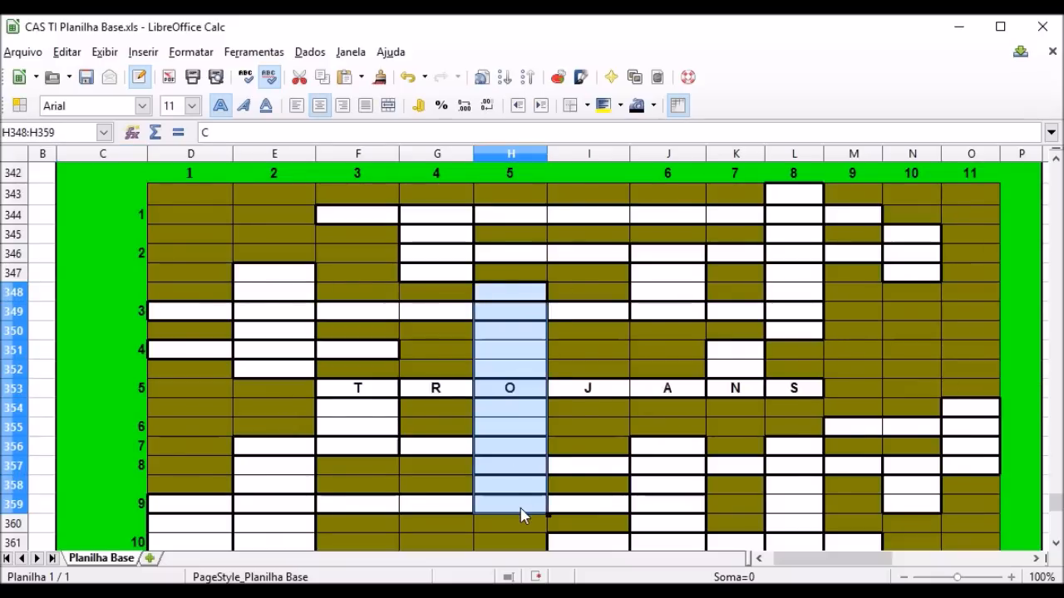
left_click(639, 109)
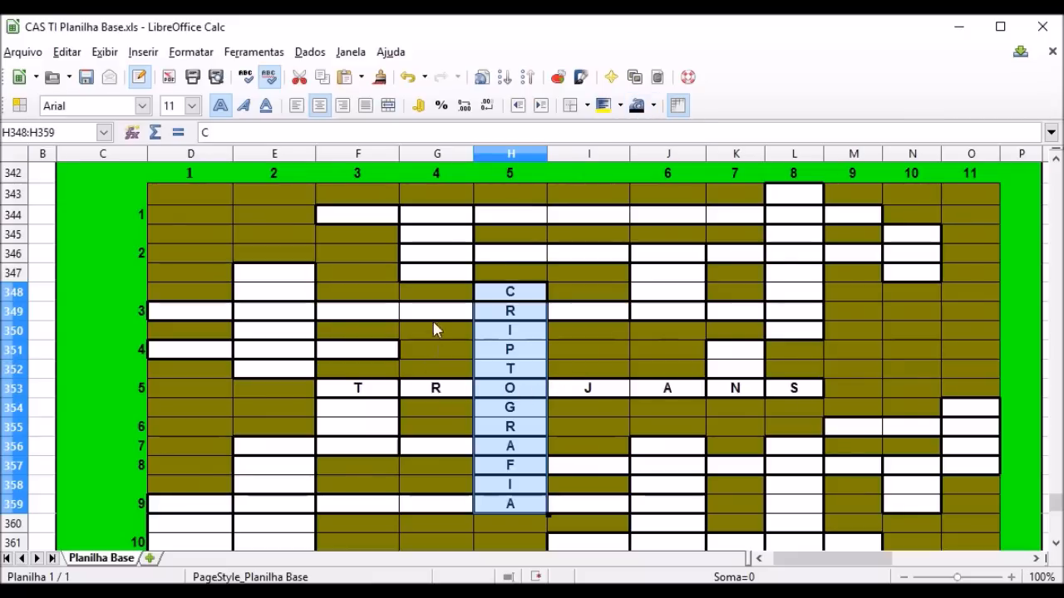
left_click(440, 318)
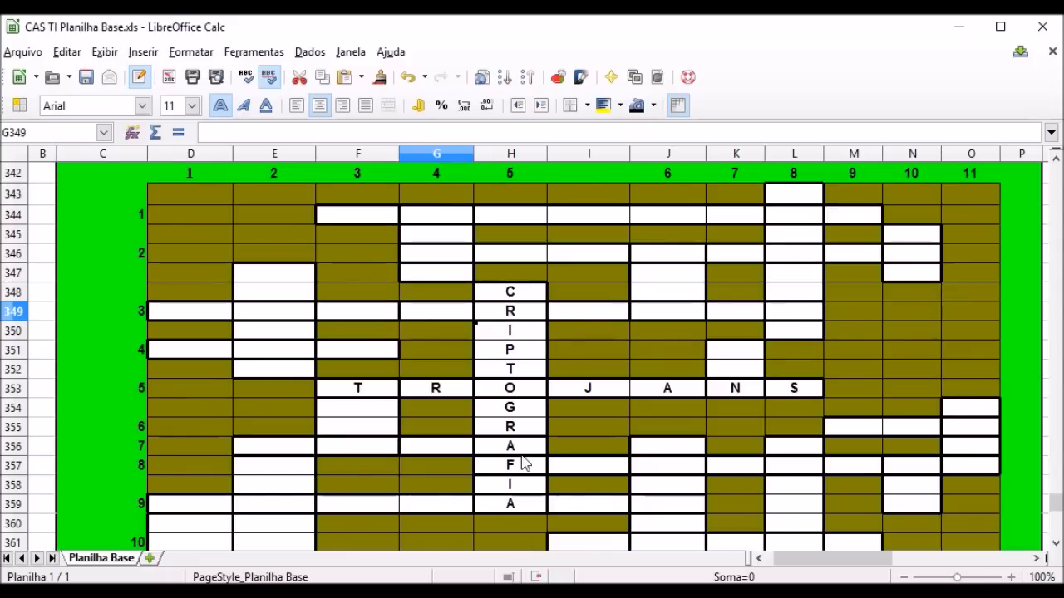
Look over the crossword grid and return to exercise 20's Palavras Horizontais clue list
scroll(523, 463, "down", 2)
scroll(524, 463, "up", 4)
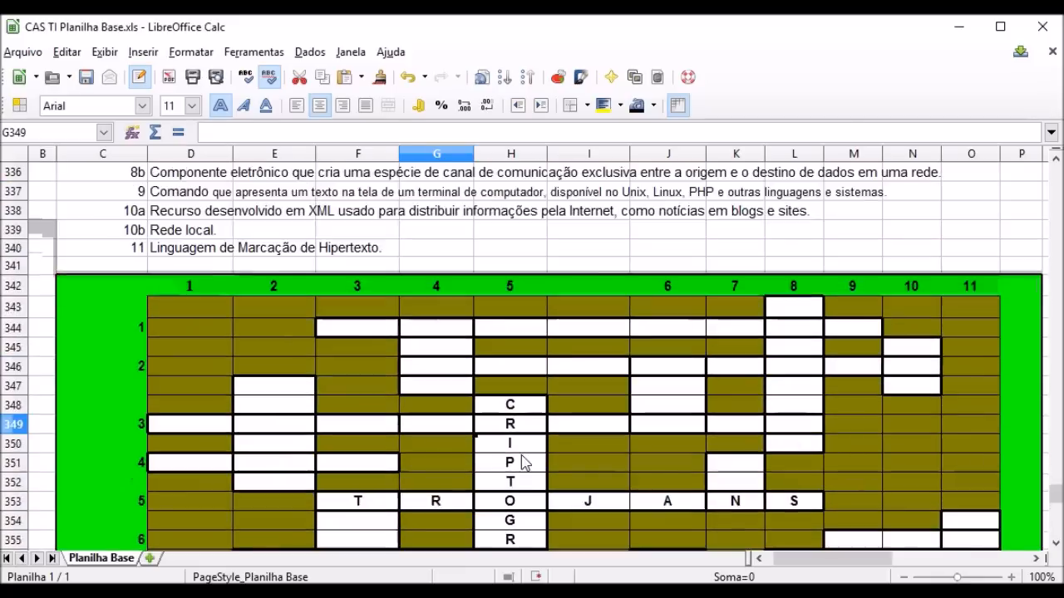
scroll(524, 463, "up", 10)
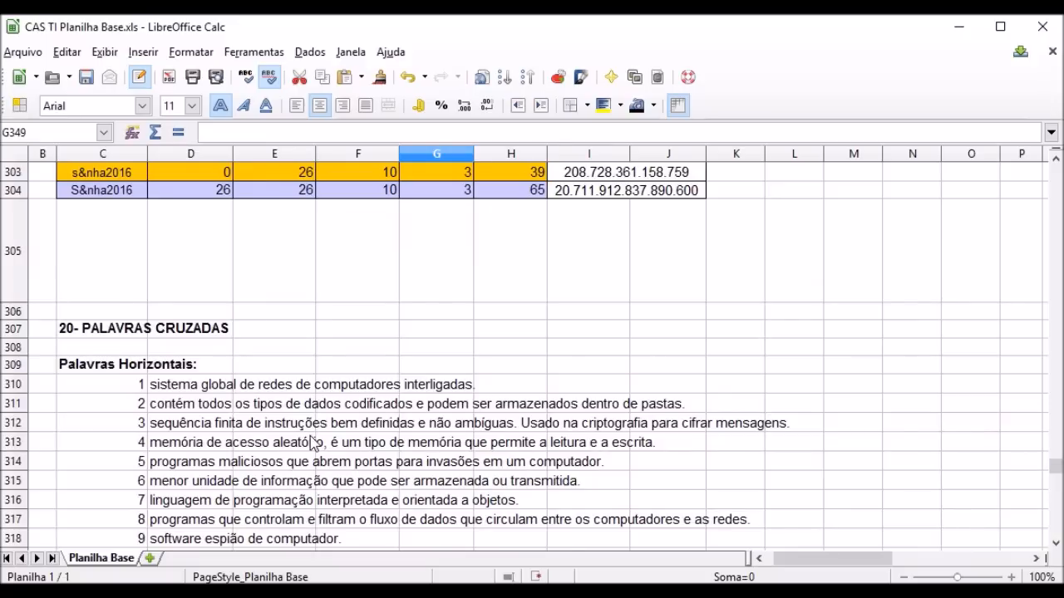
scroll(312, 443, "down", 1)
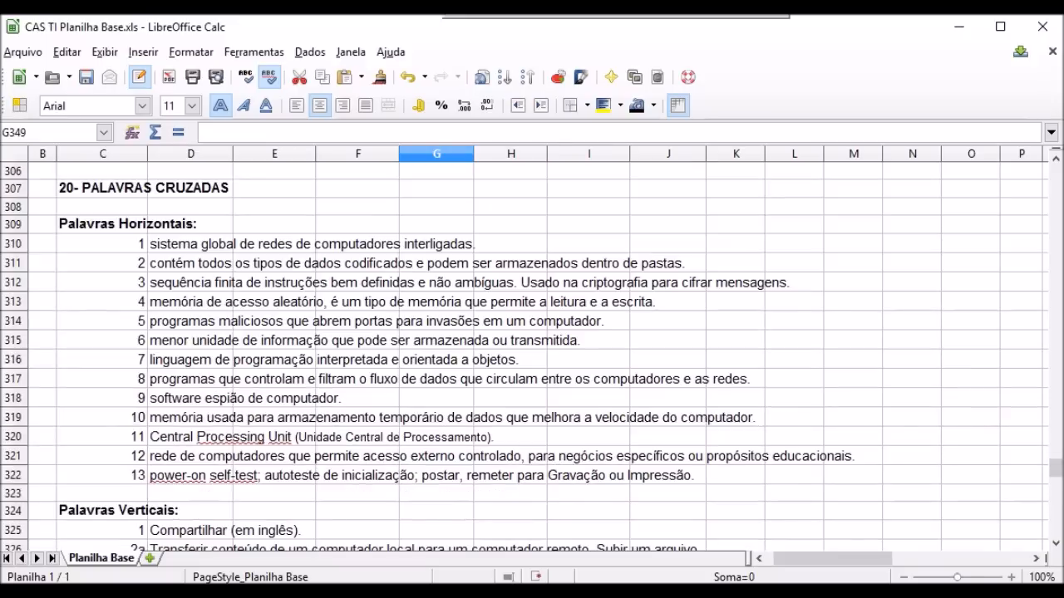